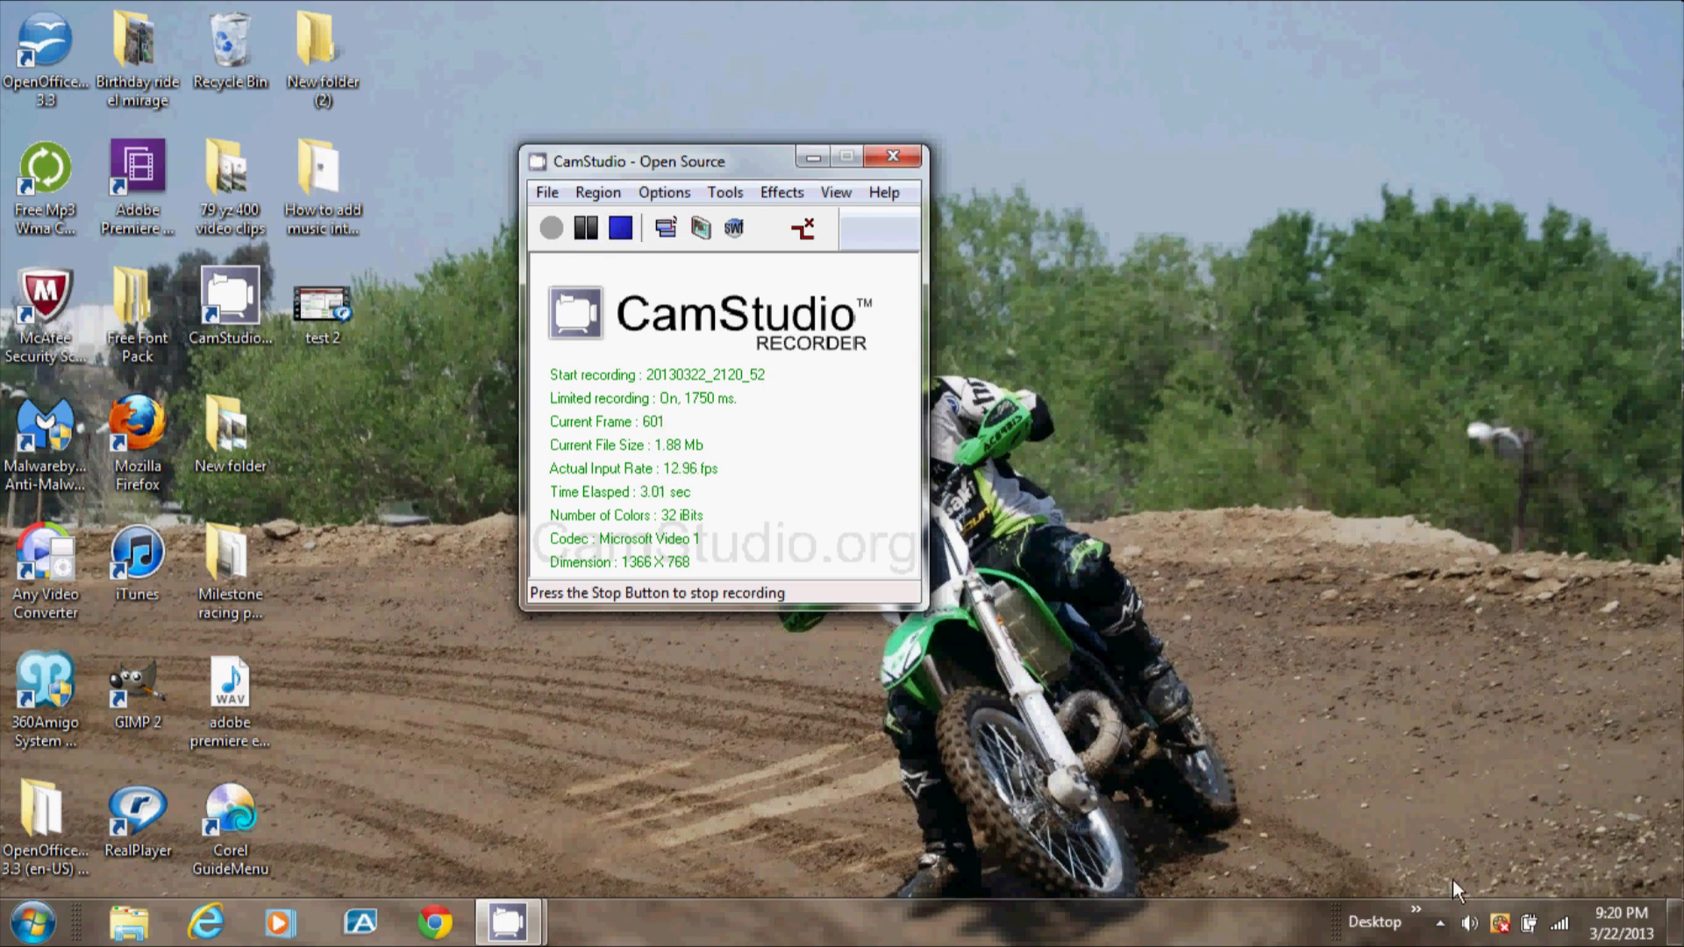
- Start a new project from the Welcome screen to open the New Project dialog
click(1418, 916)
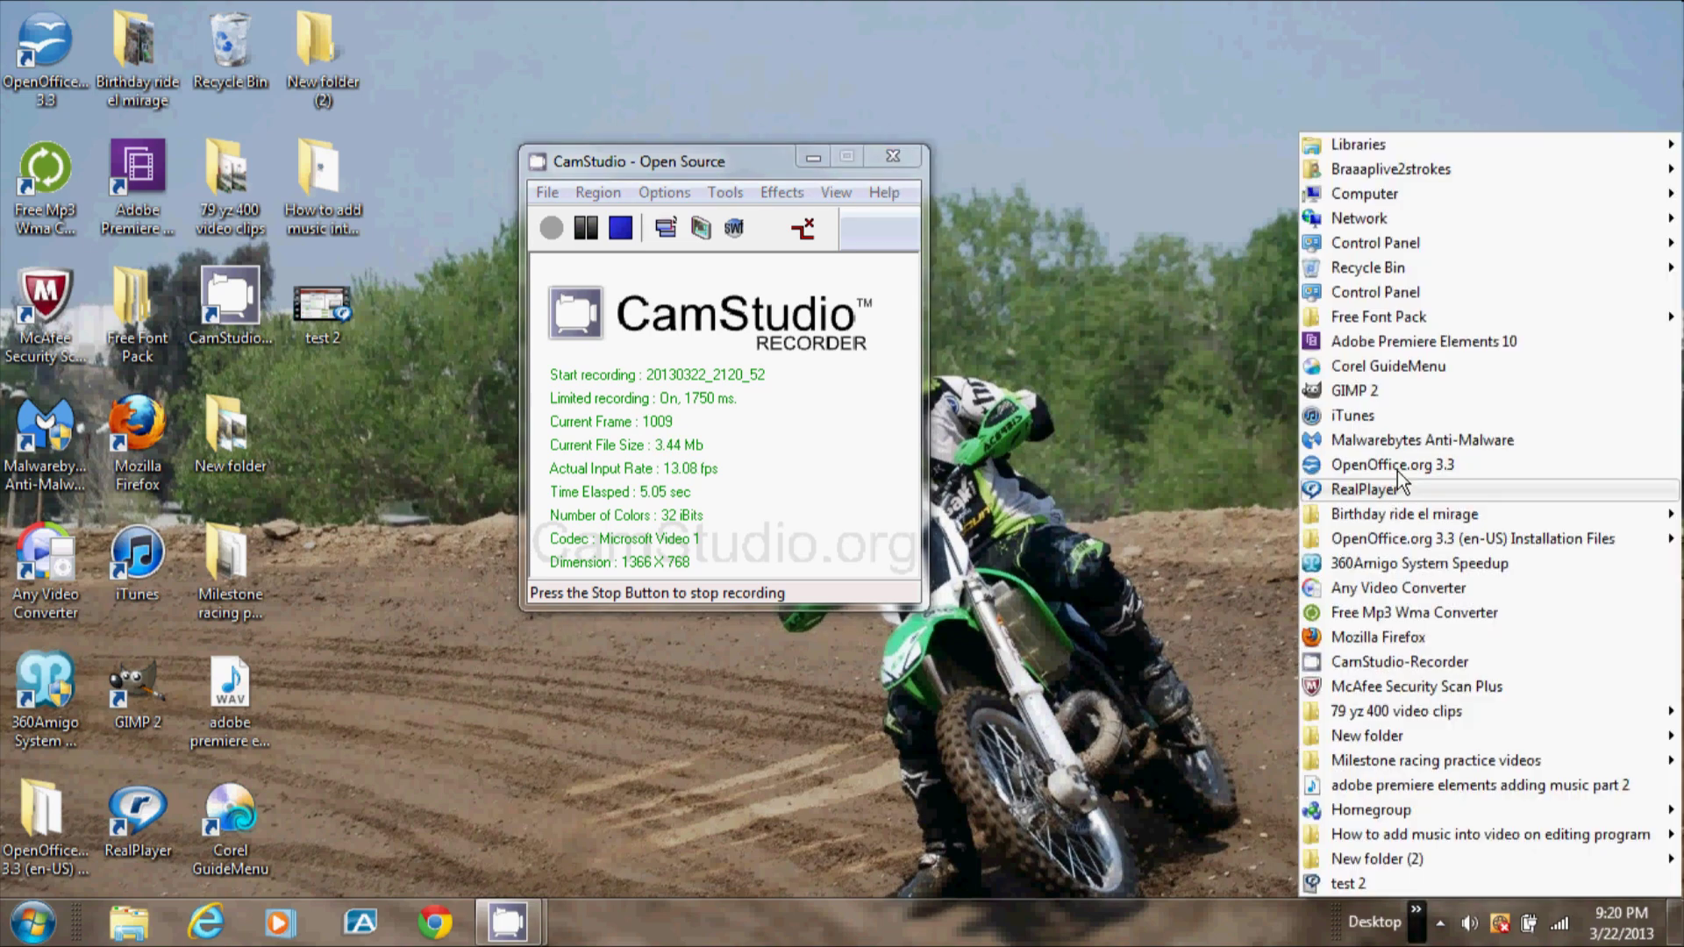
click(1399, 482)
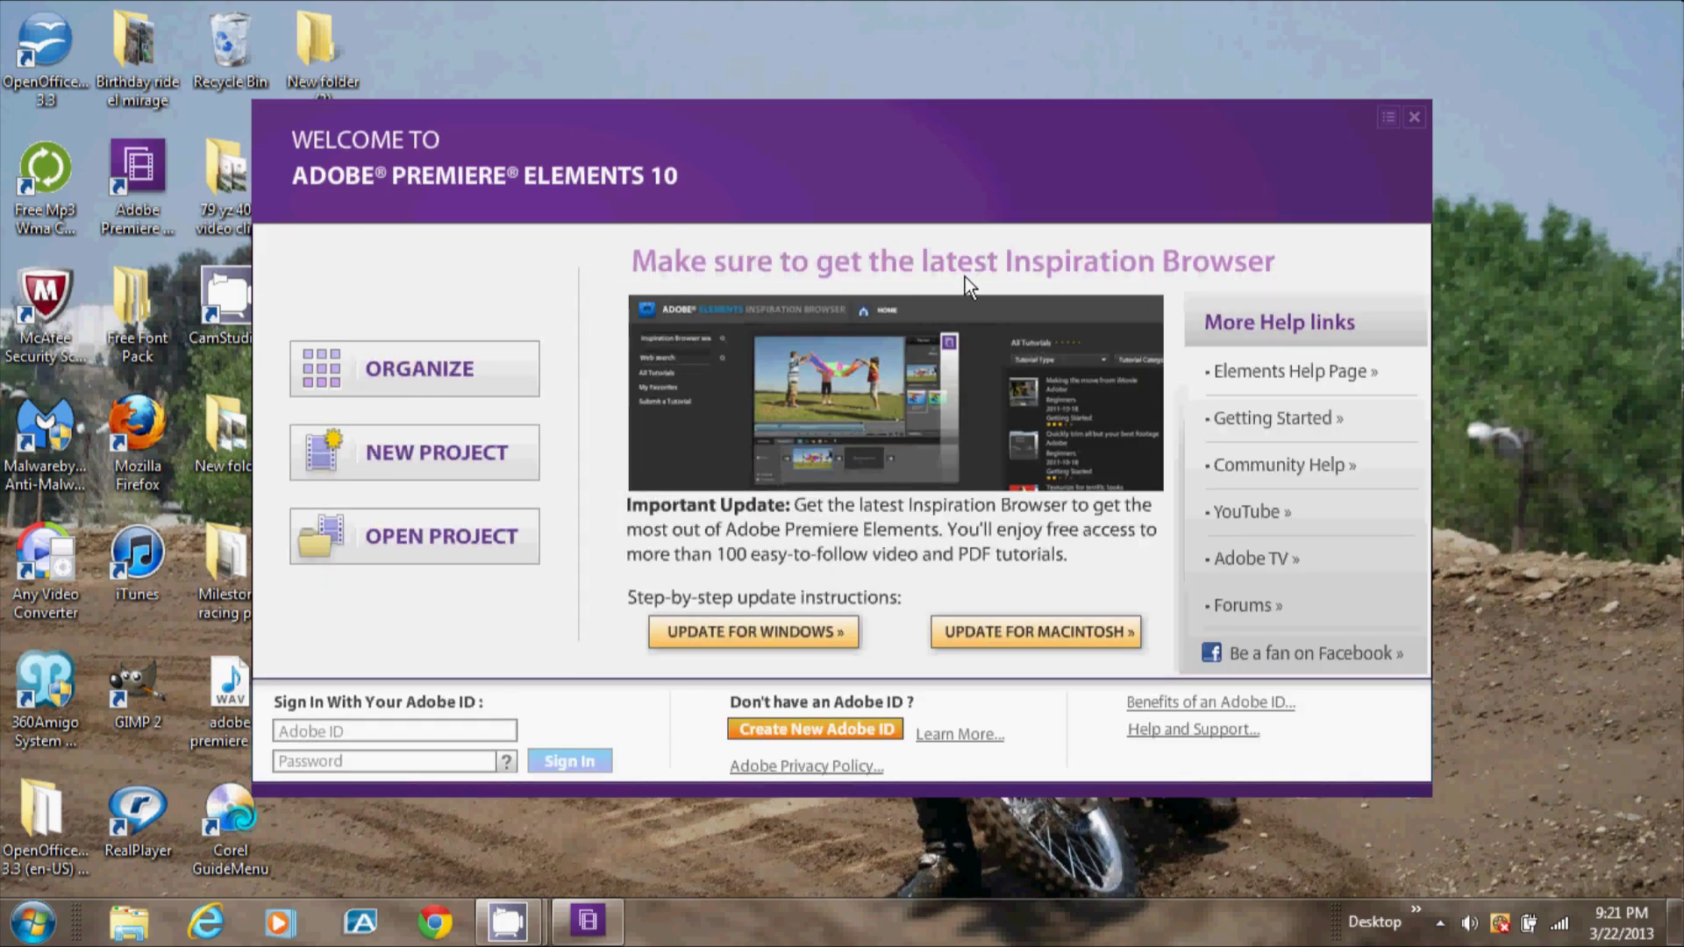
click(441, 458)
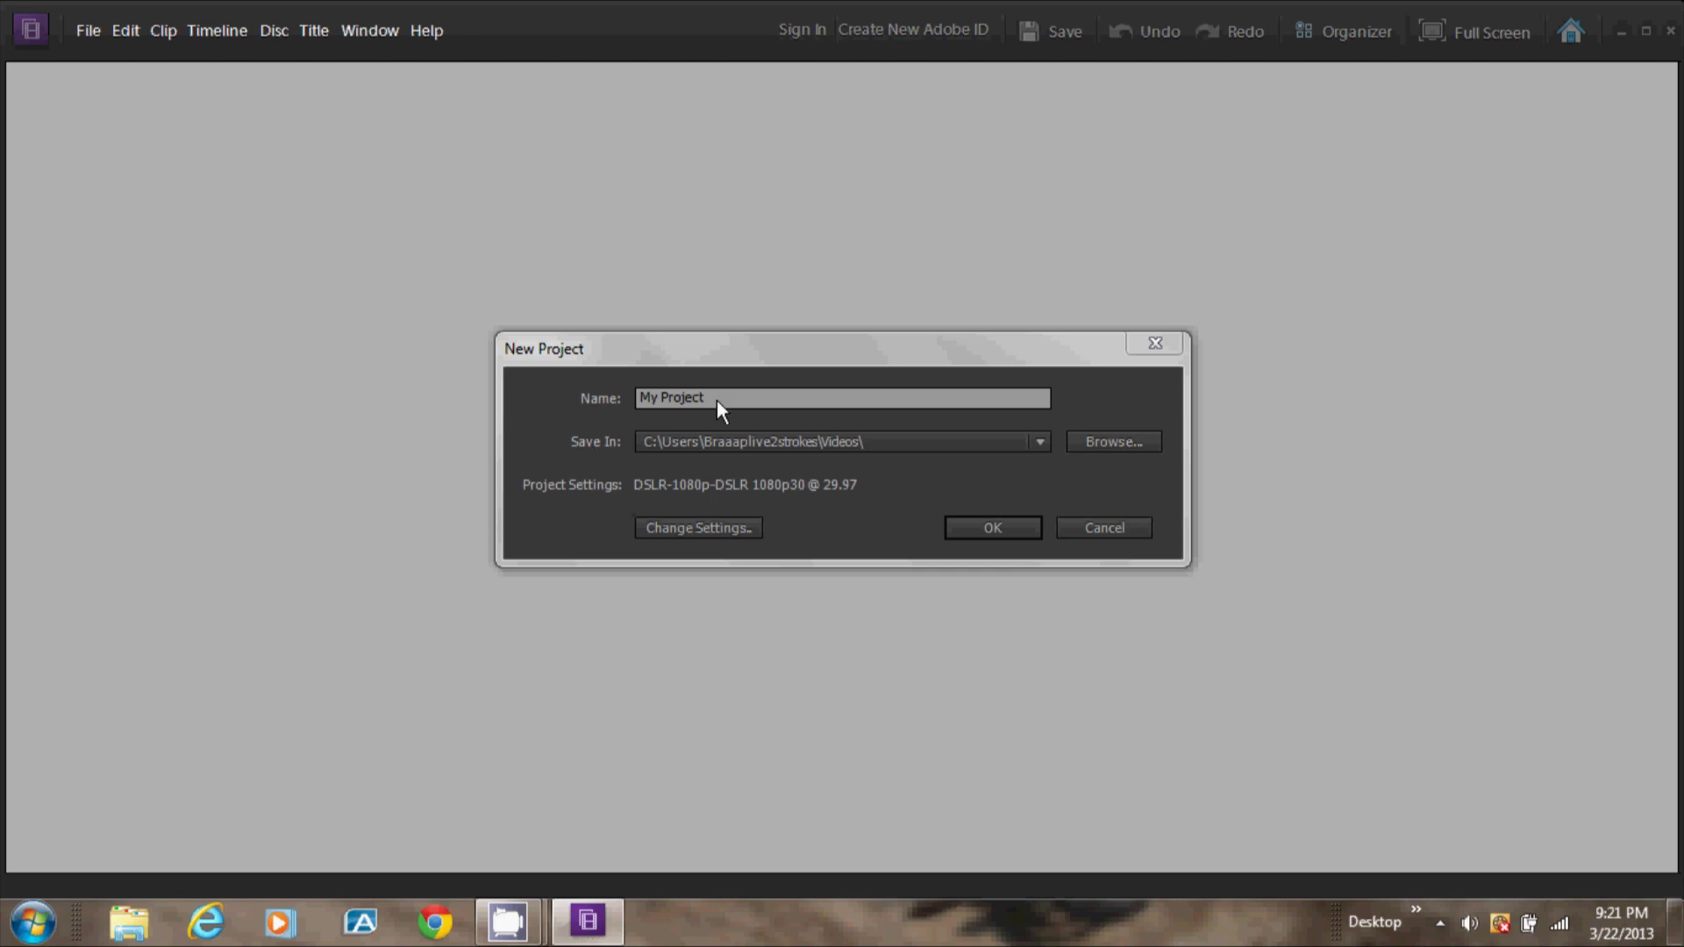
- Replace 'My Project' with the name 'how to add music in videos with adobe elements 10' and confirm
key(BackSpace)
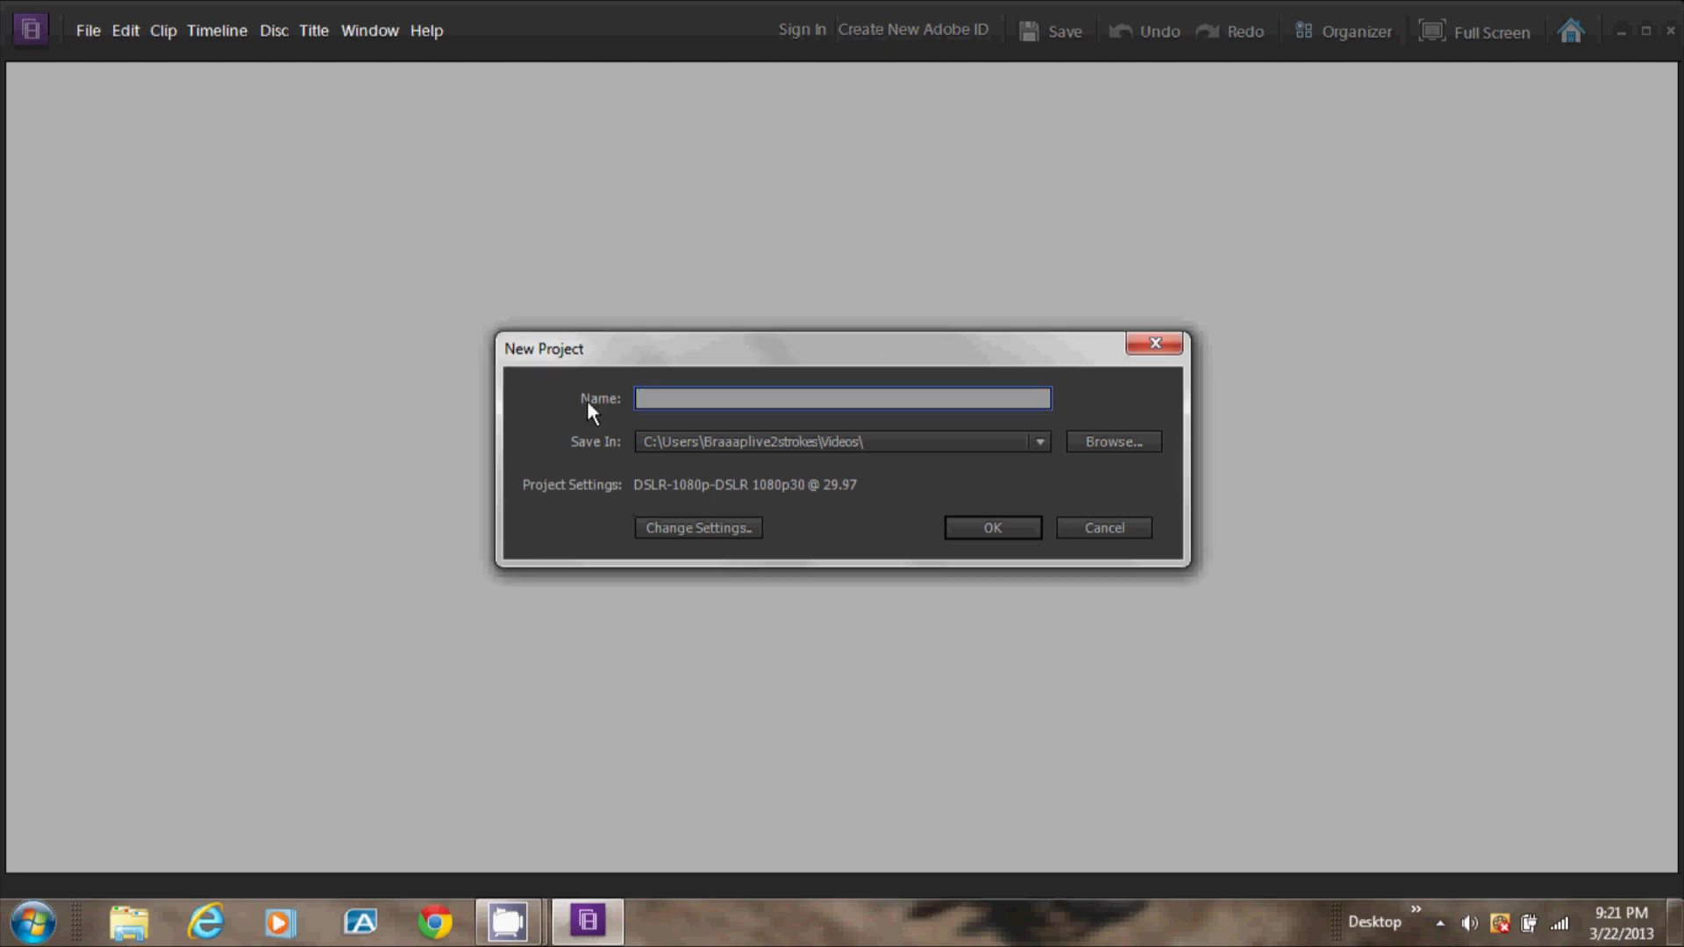
text(how to add music in videos with adobe)
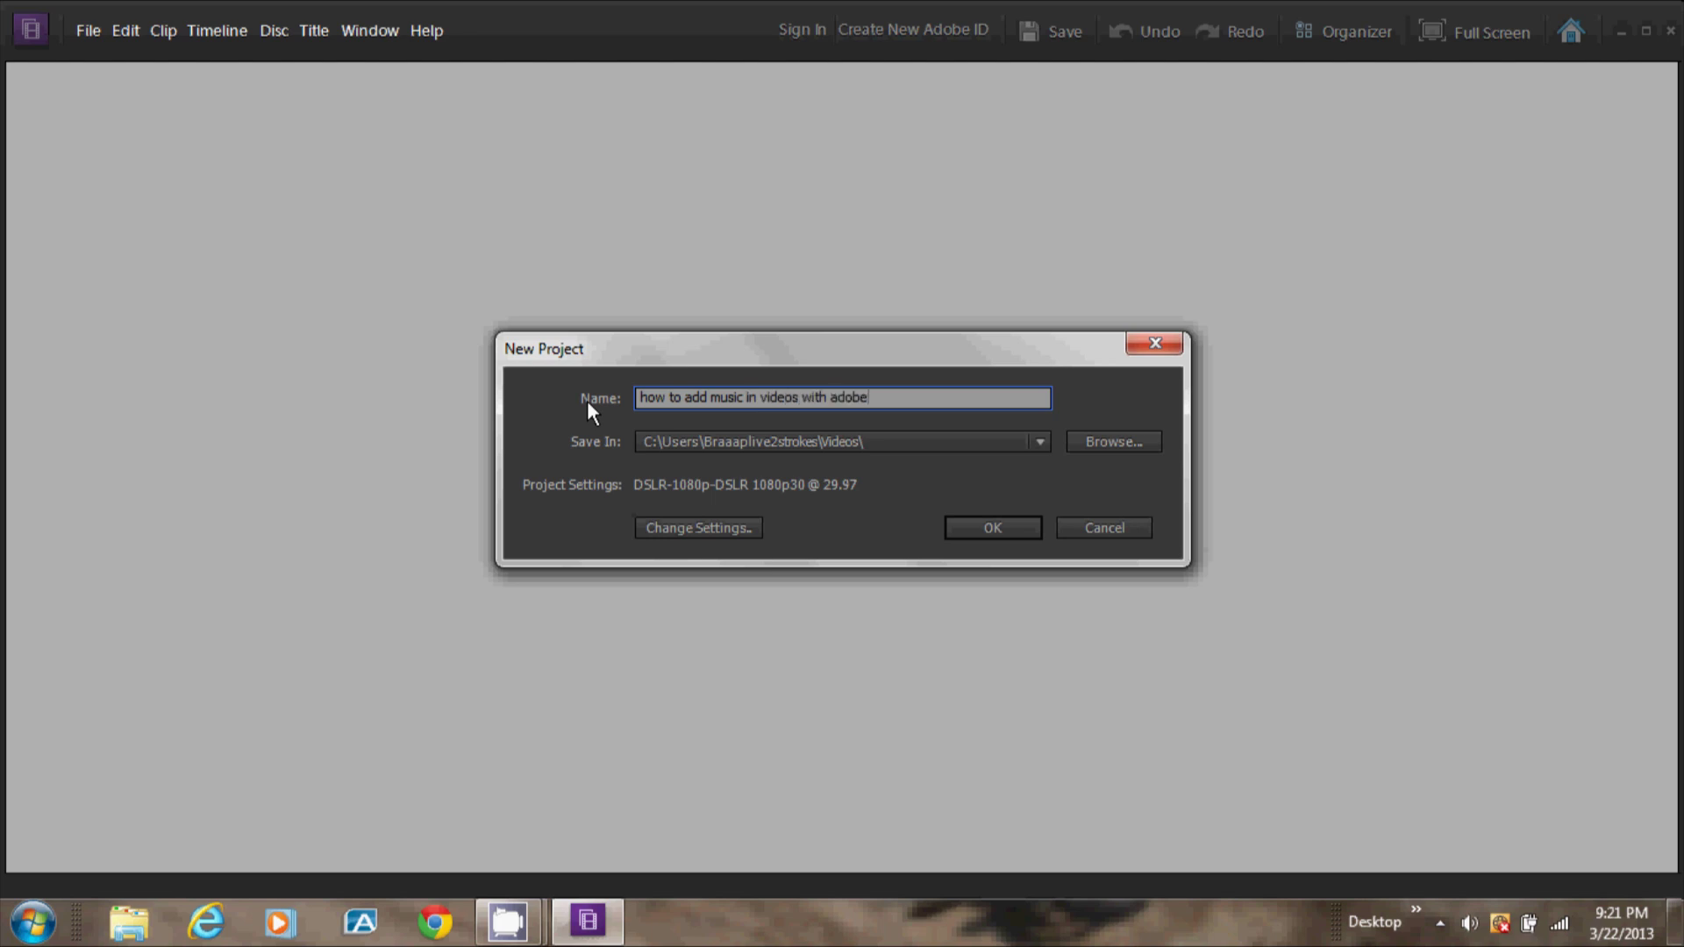
text( elements 10)
click(992, 528)
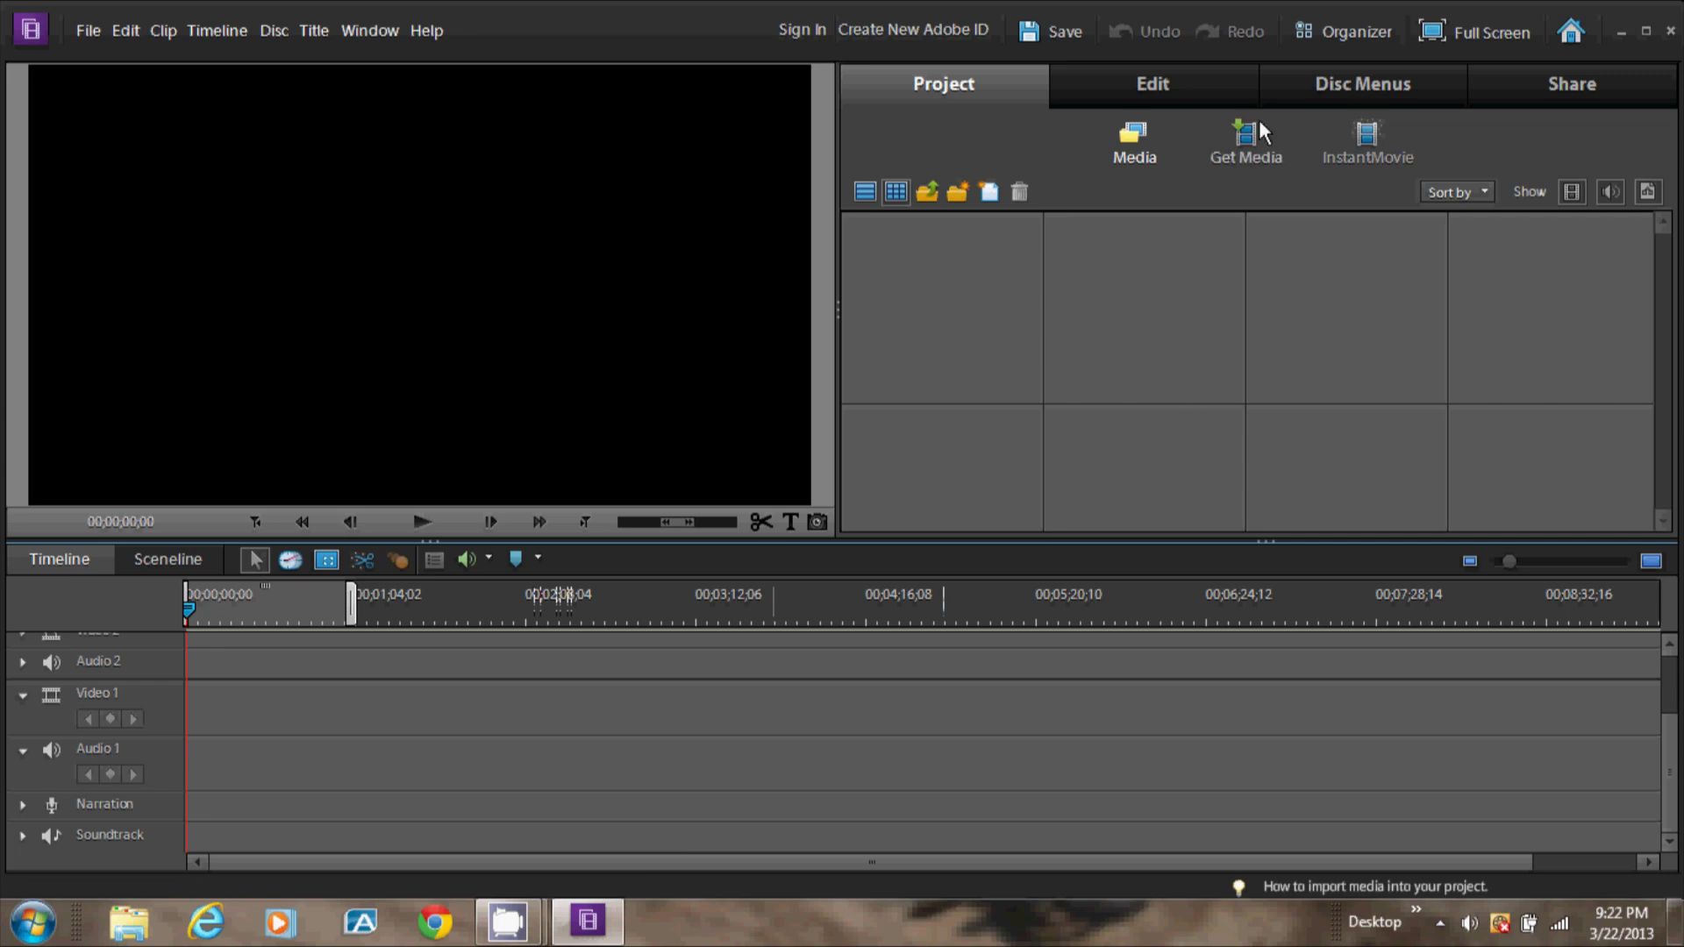
- Import GOPR2410 from the 'Milestone racing practice videos' folder via Get Media > Files and Folders
click(1246, 141)
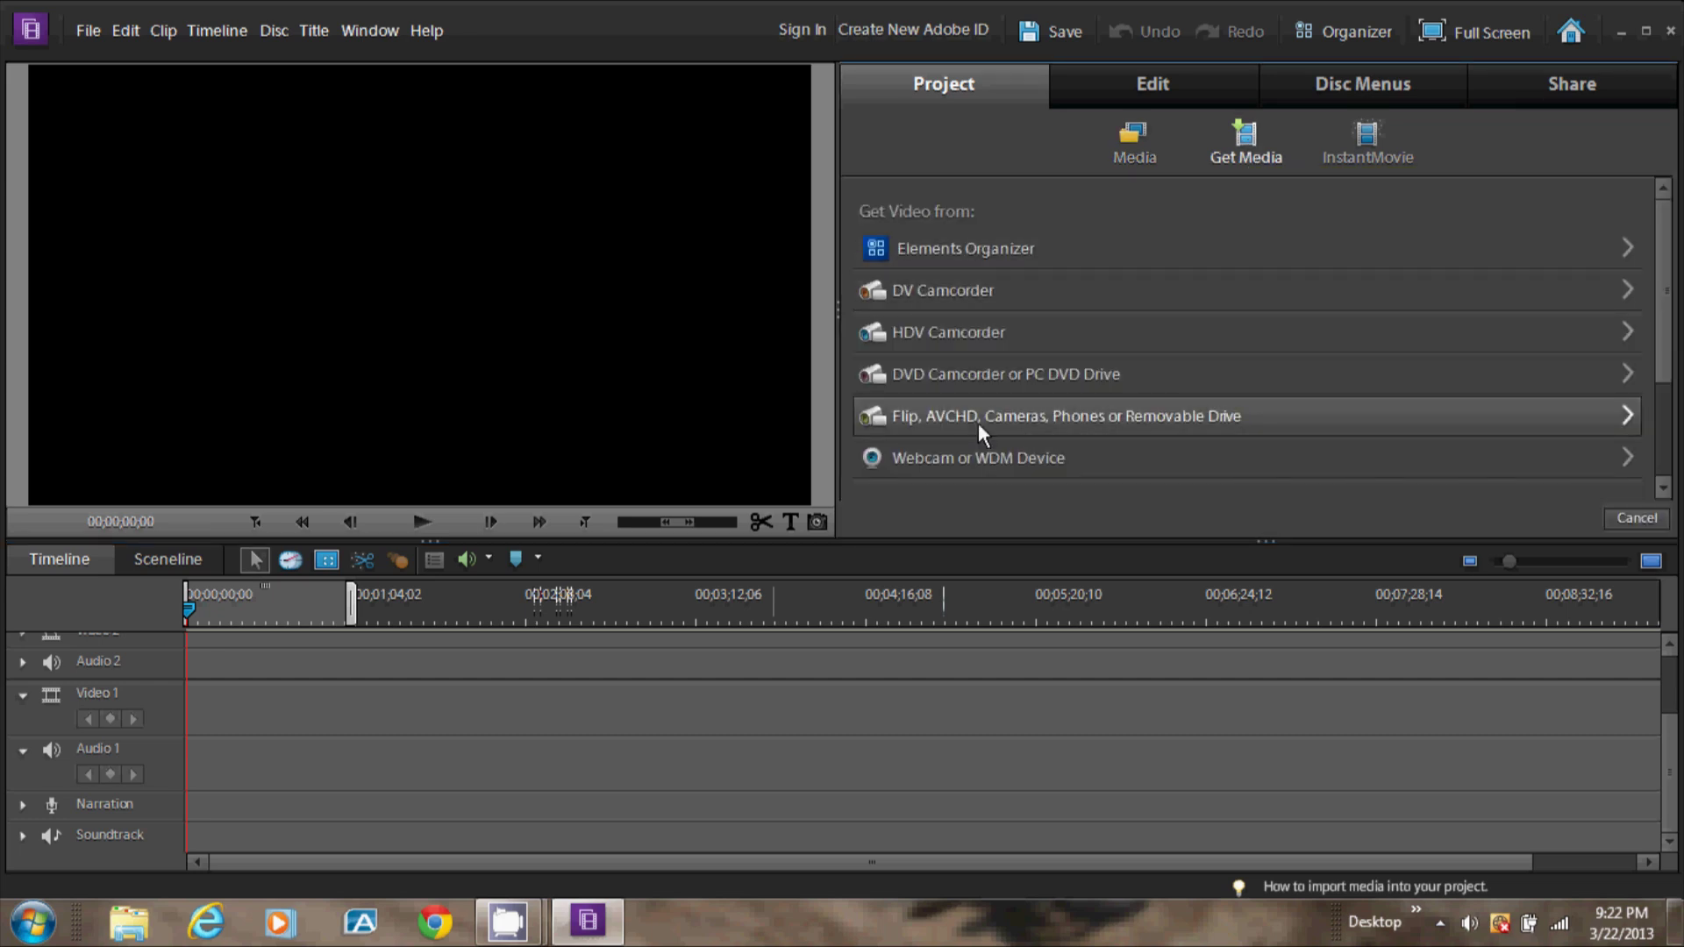
scroll(1108, 396, down, 3)
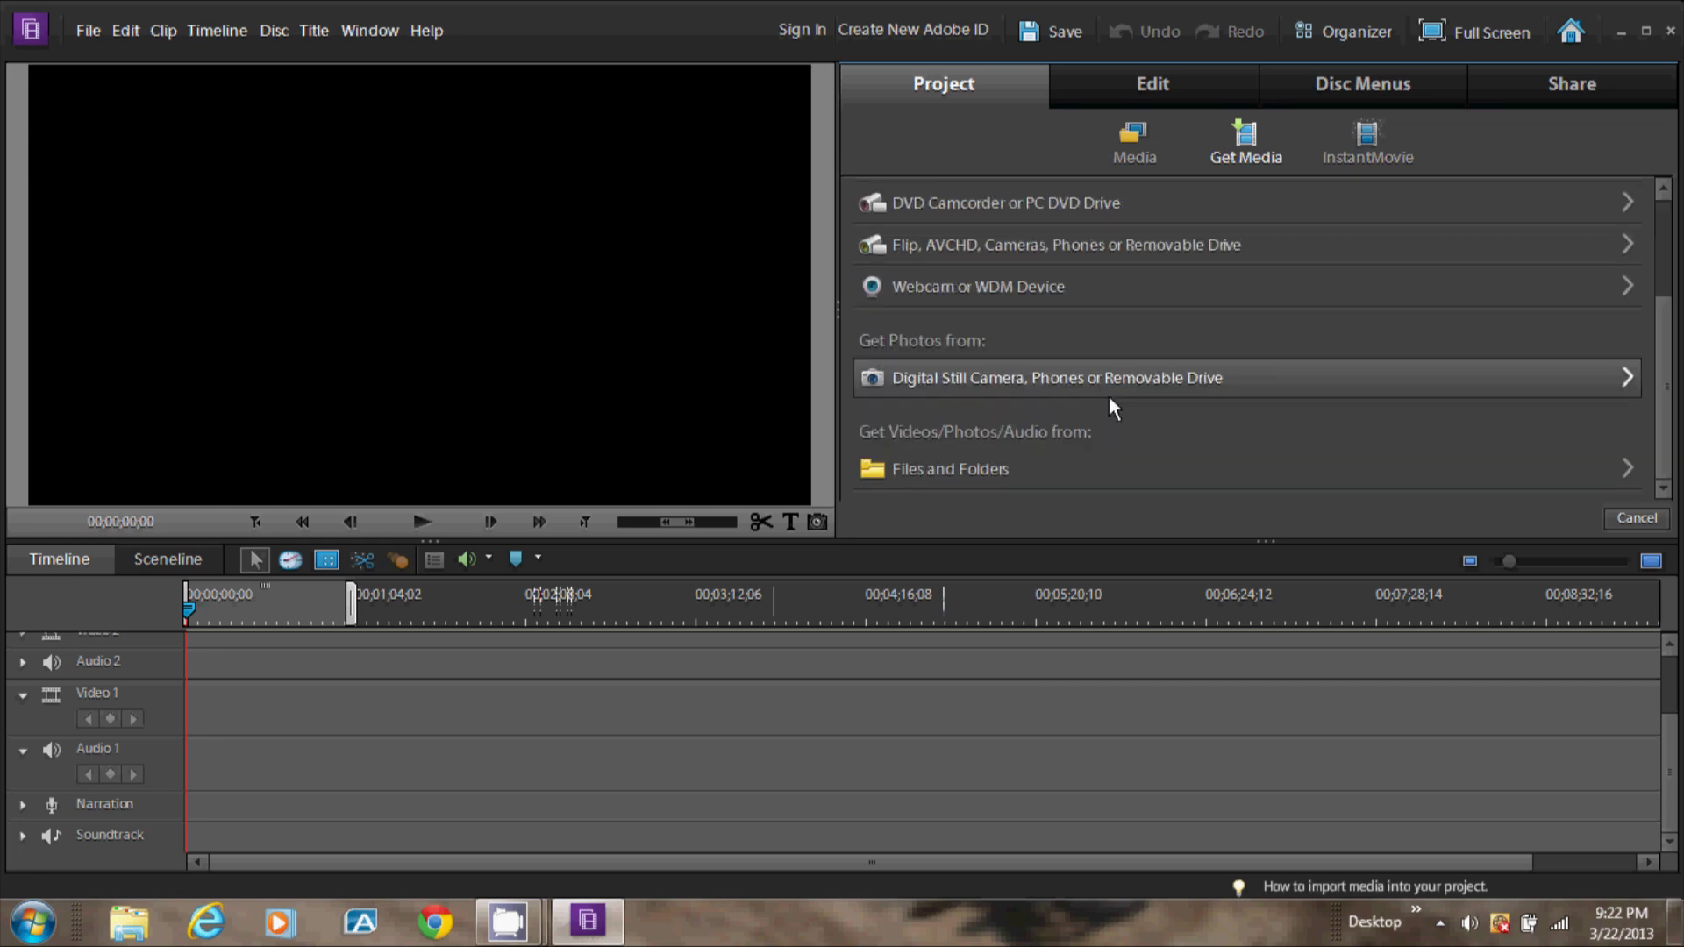
click(896, 467)
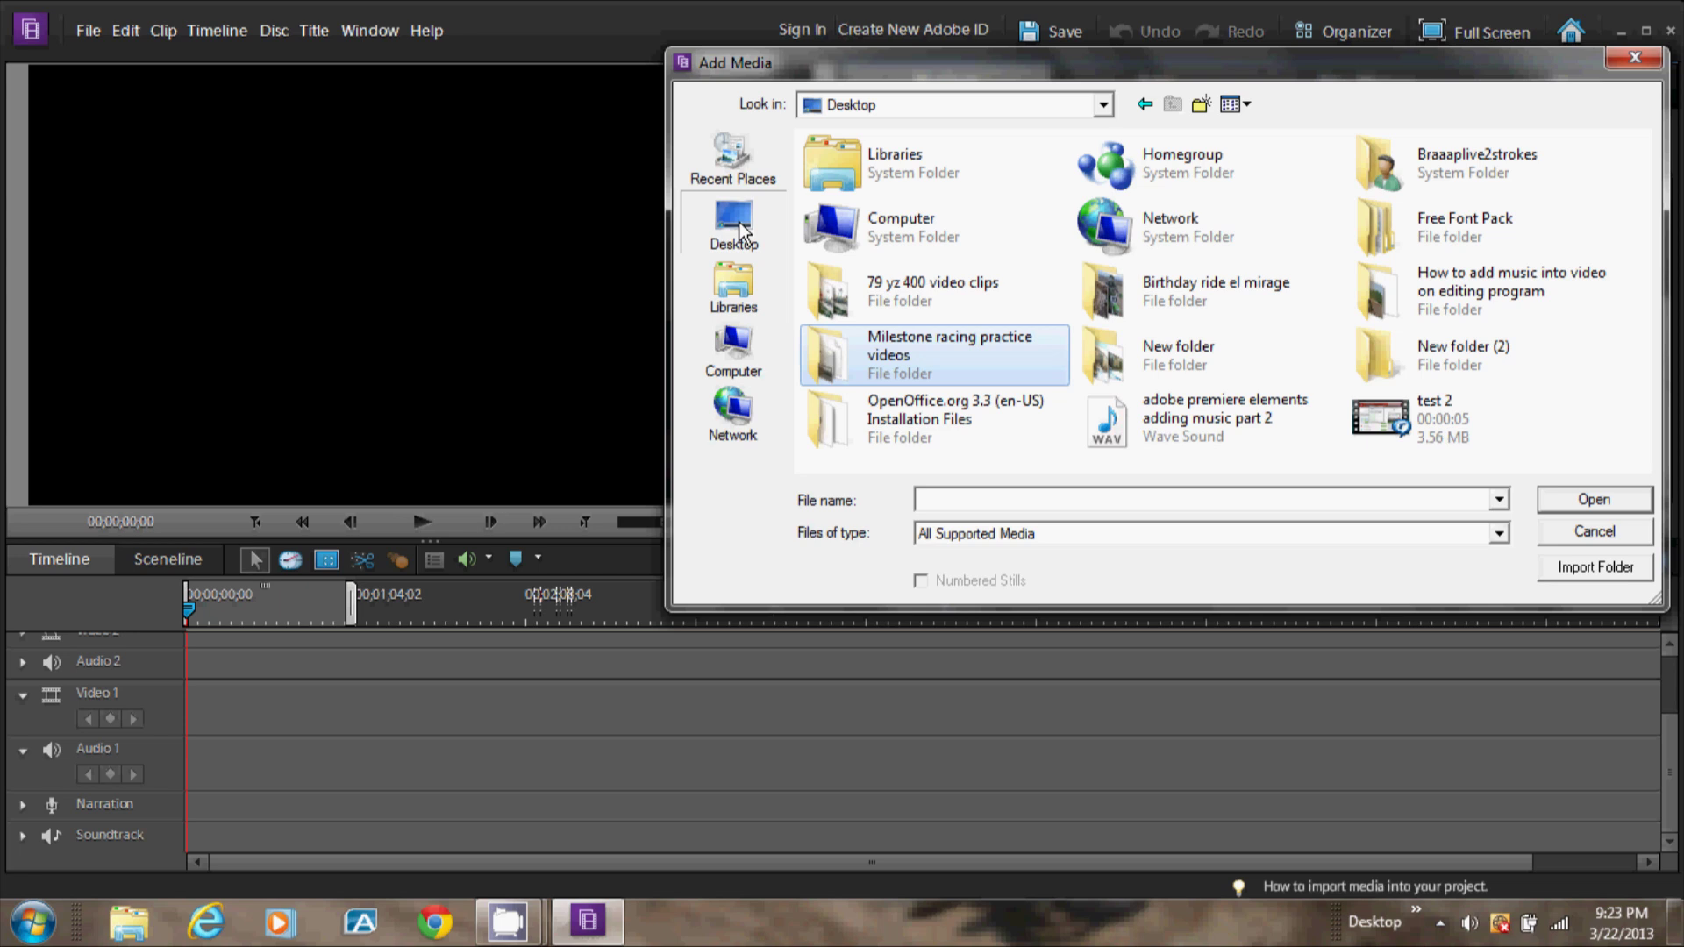
click(909, 347)
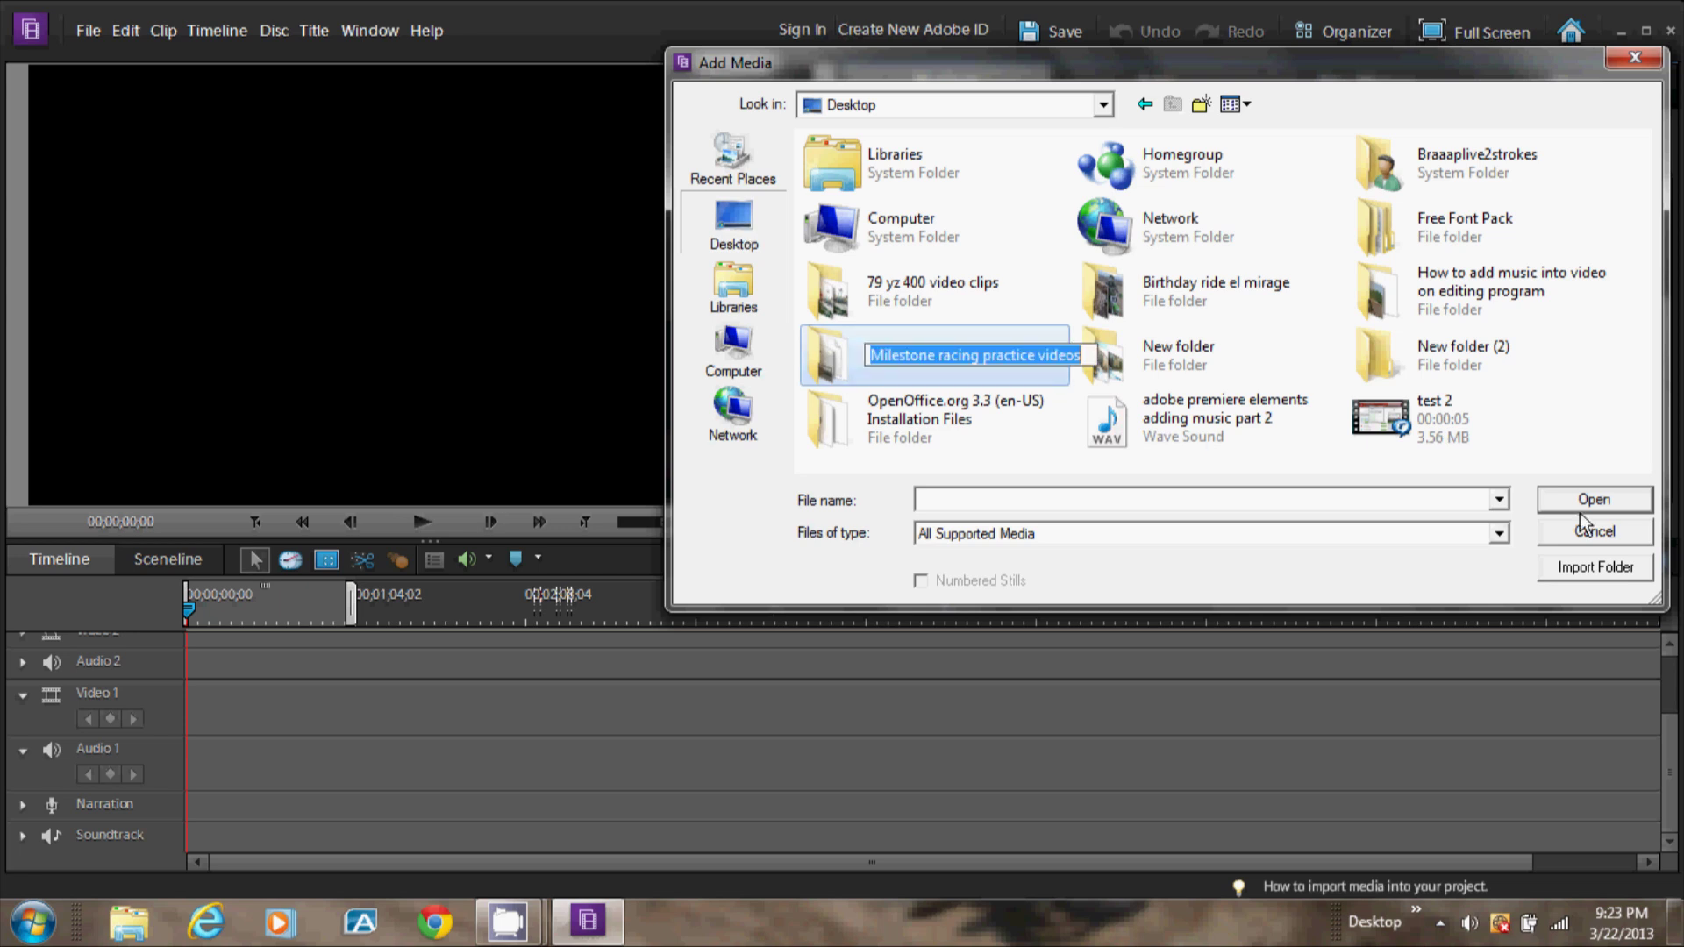
key(Return)
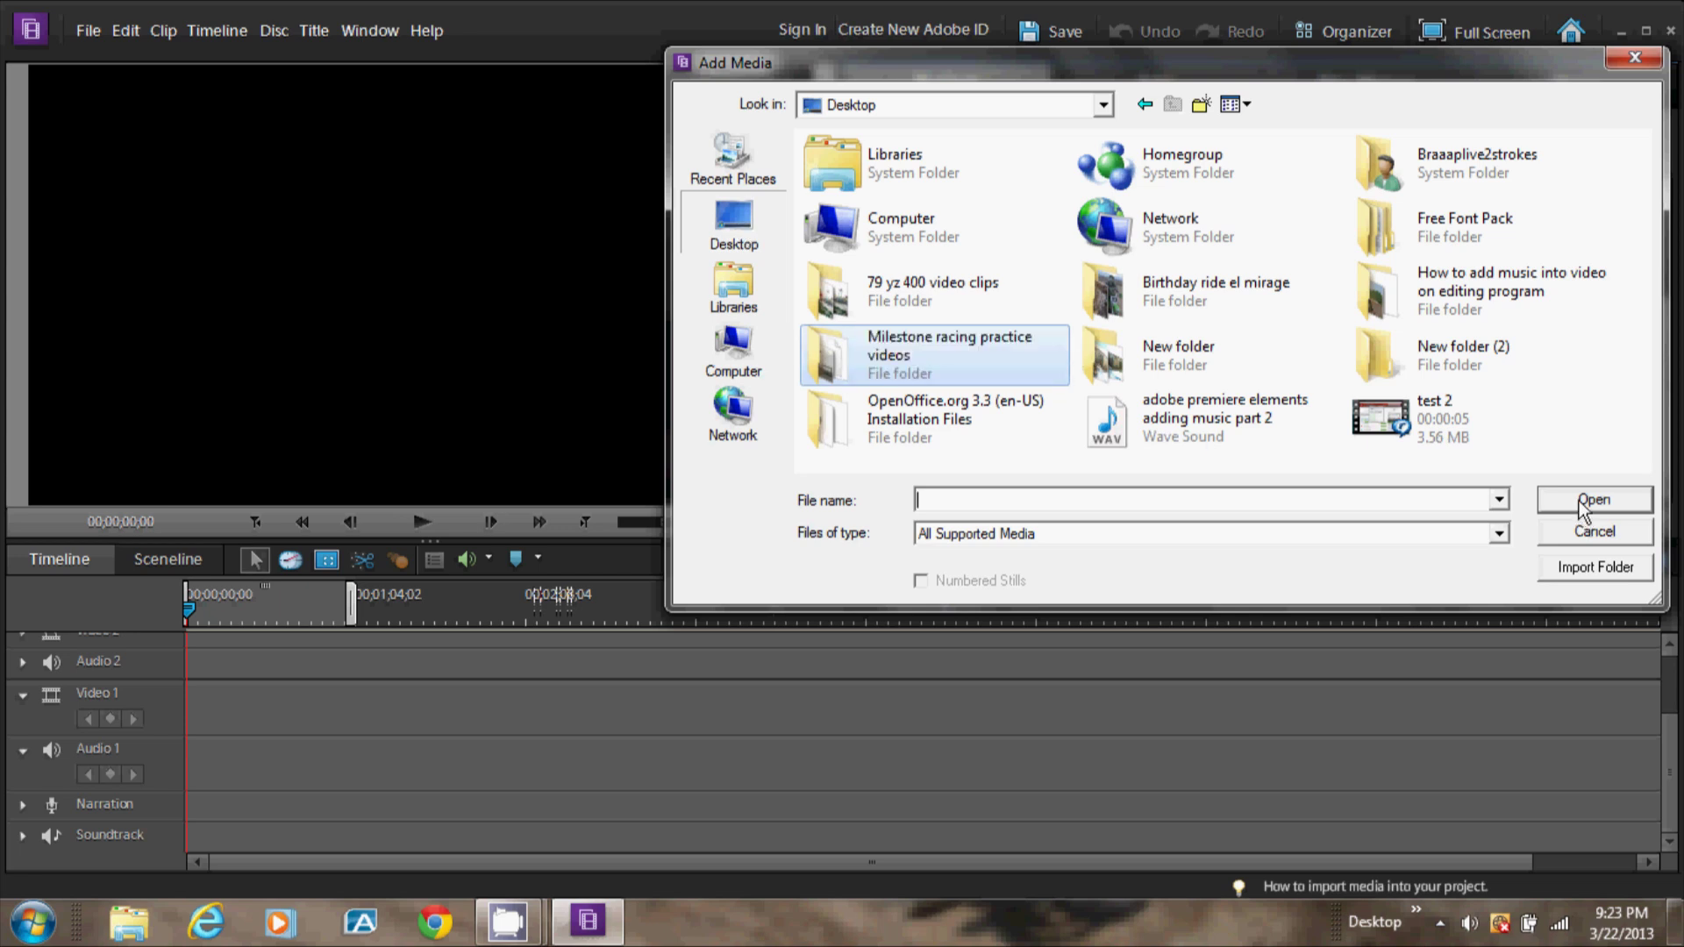
click(1578, 501)
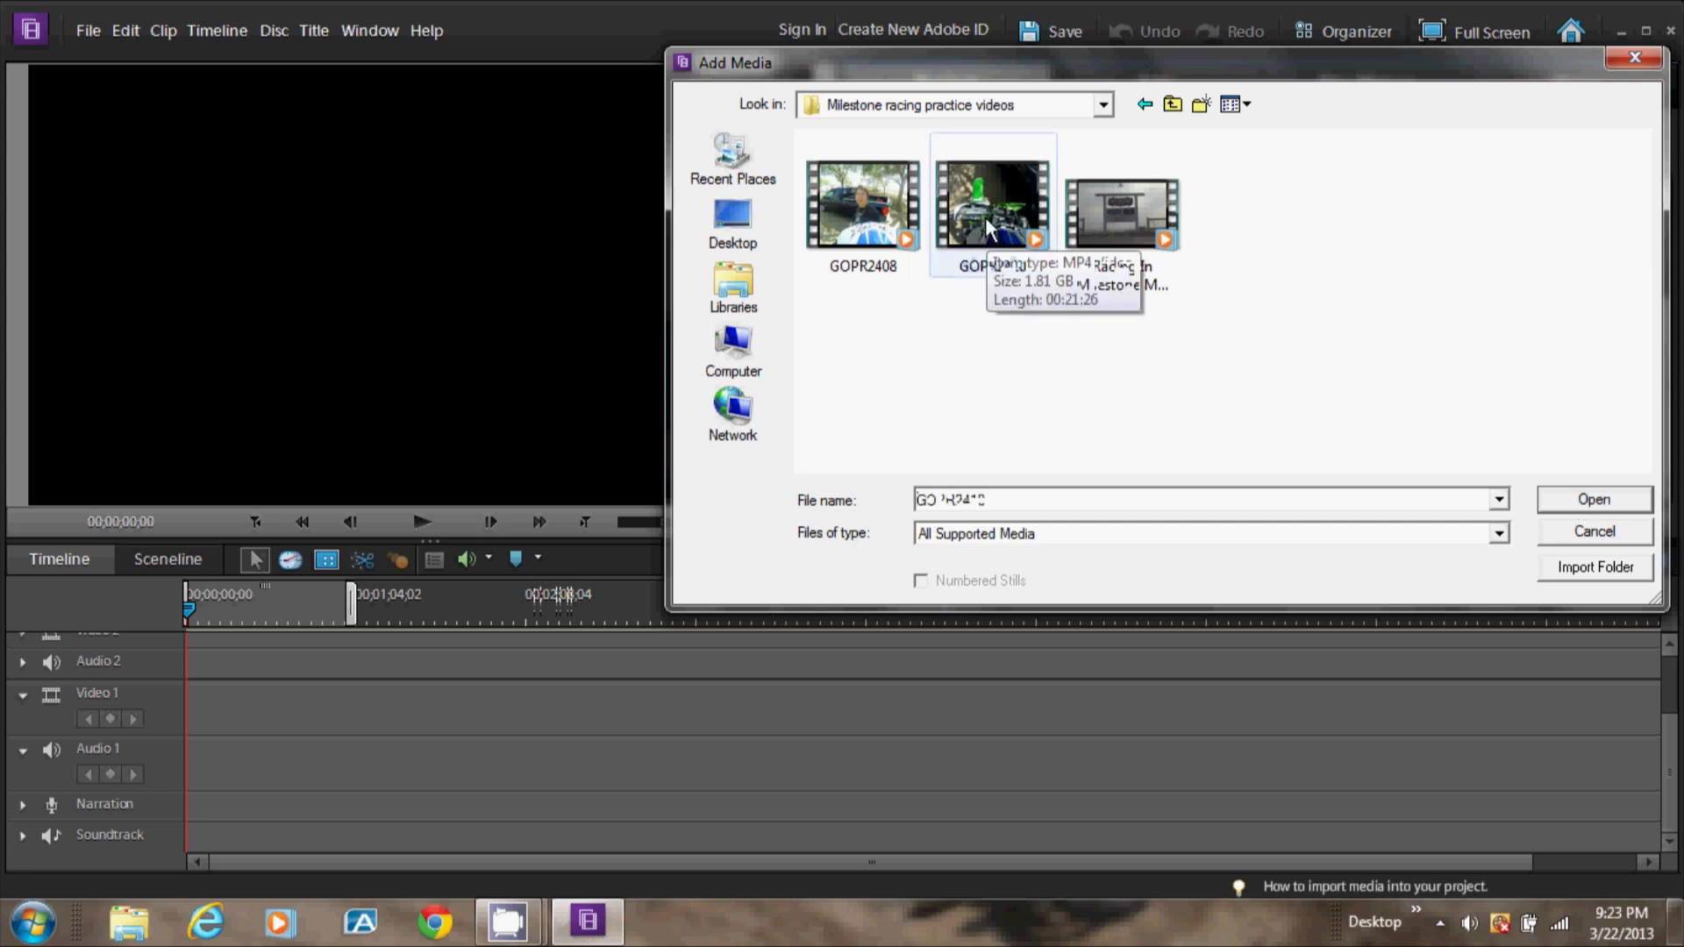
click(986, 218)
click(1588, 504)
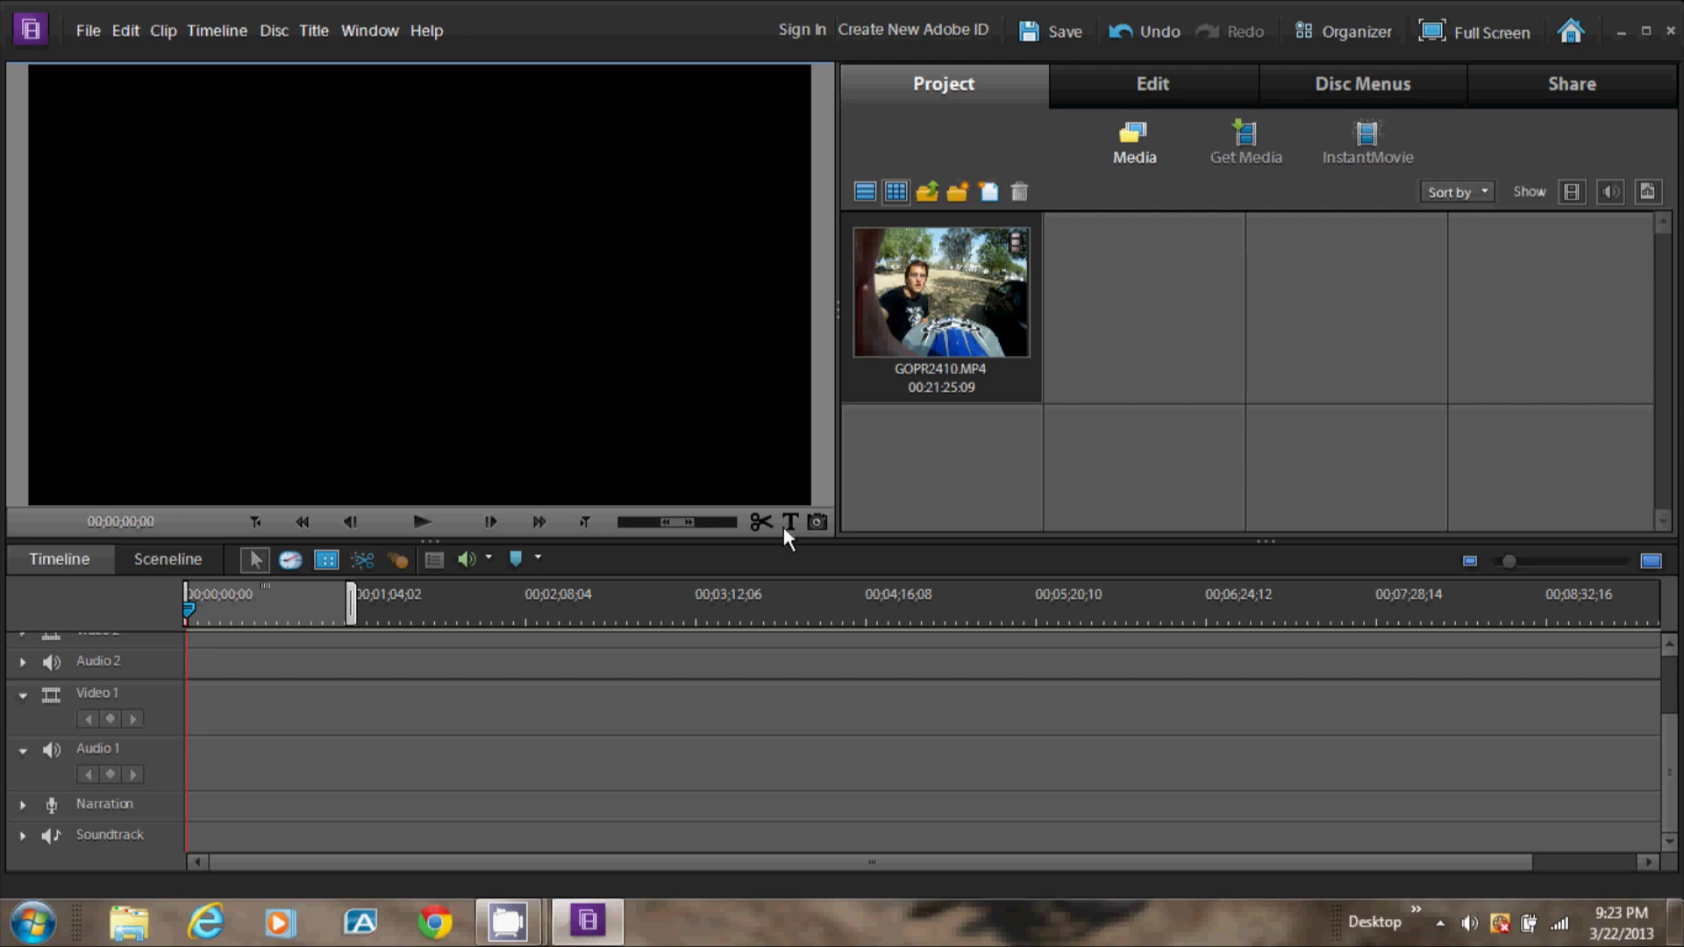
- Place GOPR2410.MP4 at the start of the timeline on Video 1 and Audio 1
drag(782, 526, 253, 706)
drag(166, 756, 159, 746)
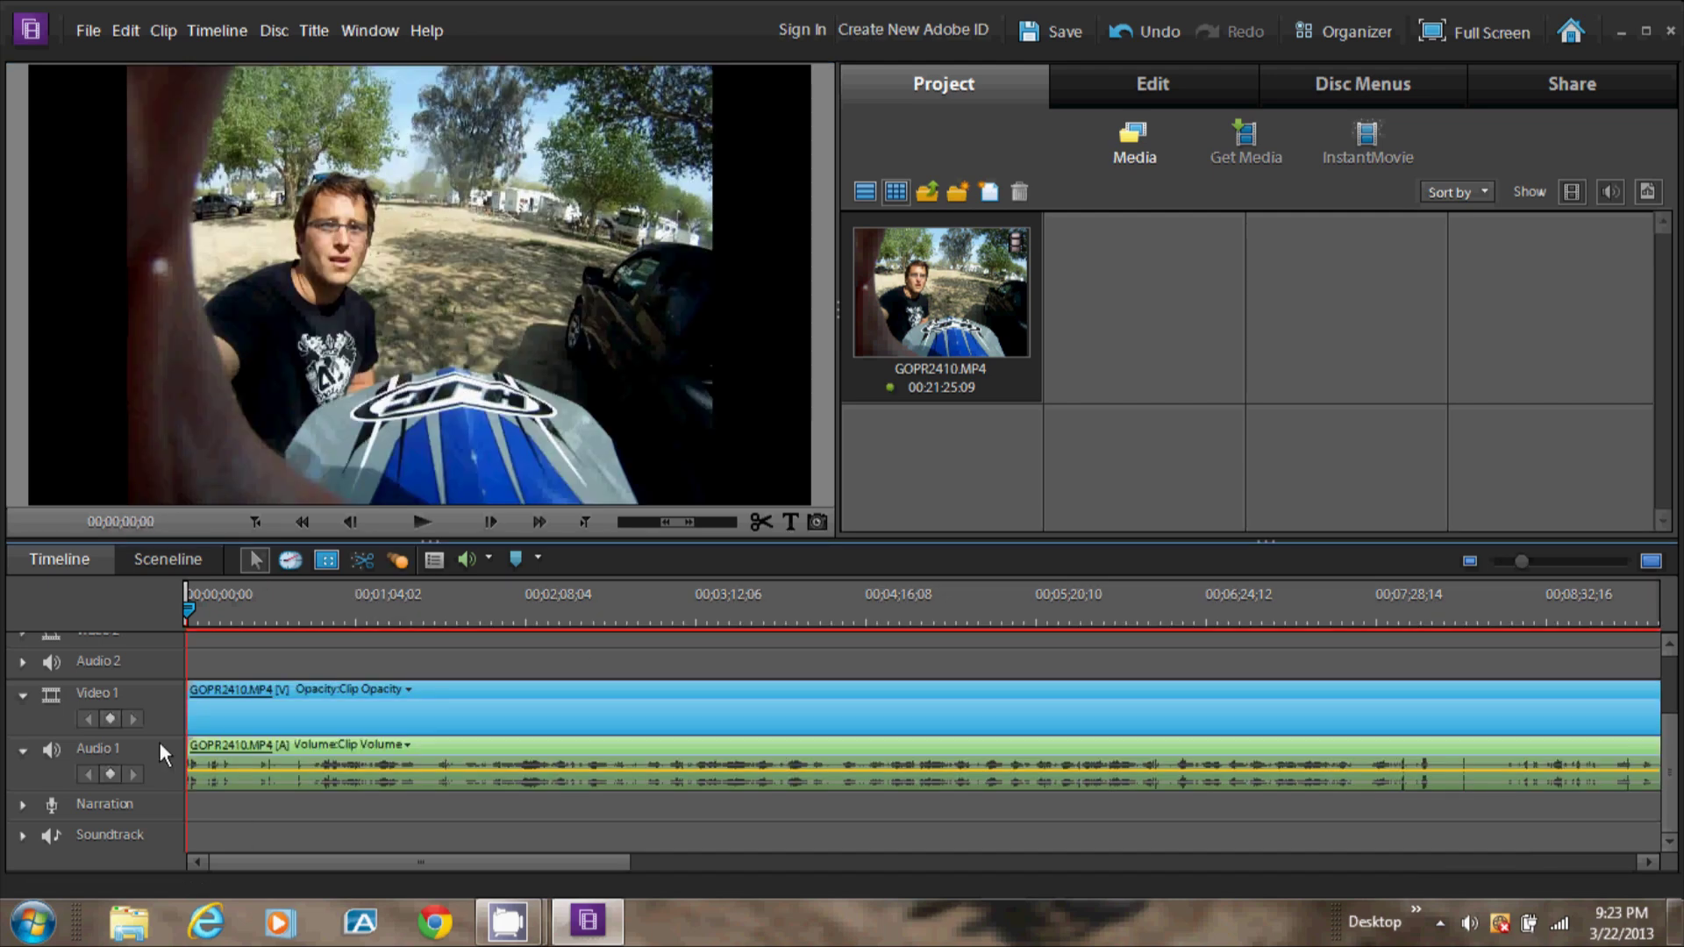
click(503, 931)
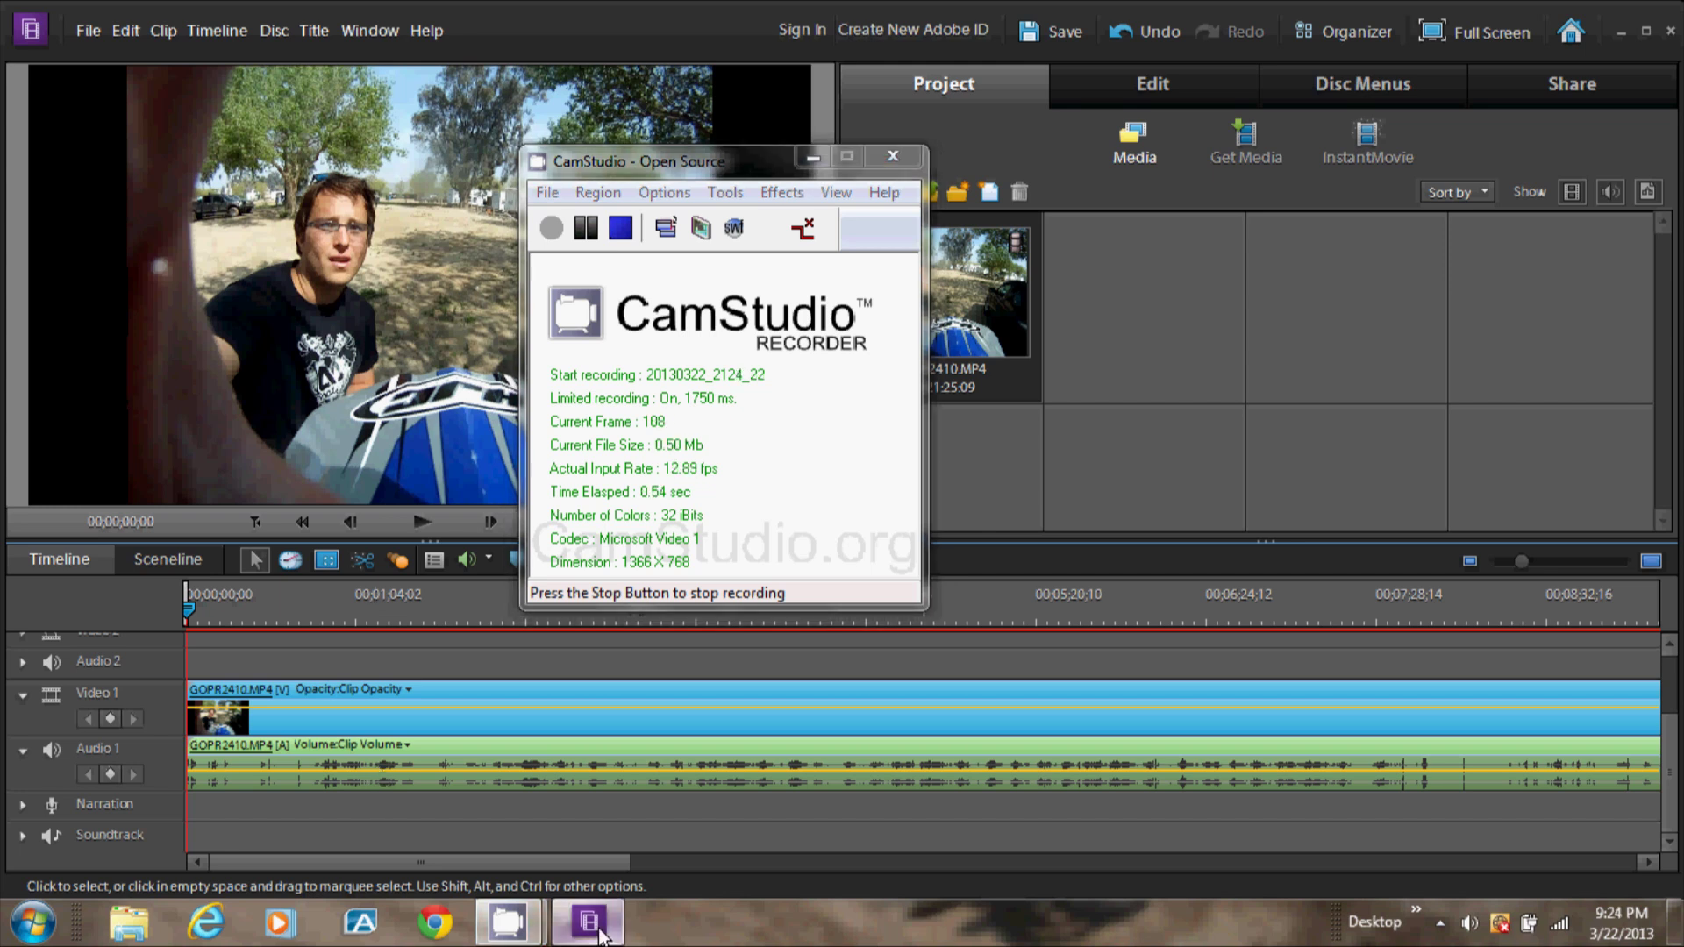
click(586, 829)
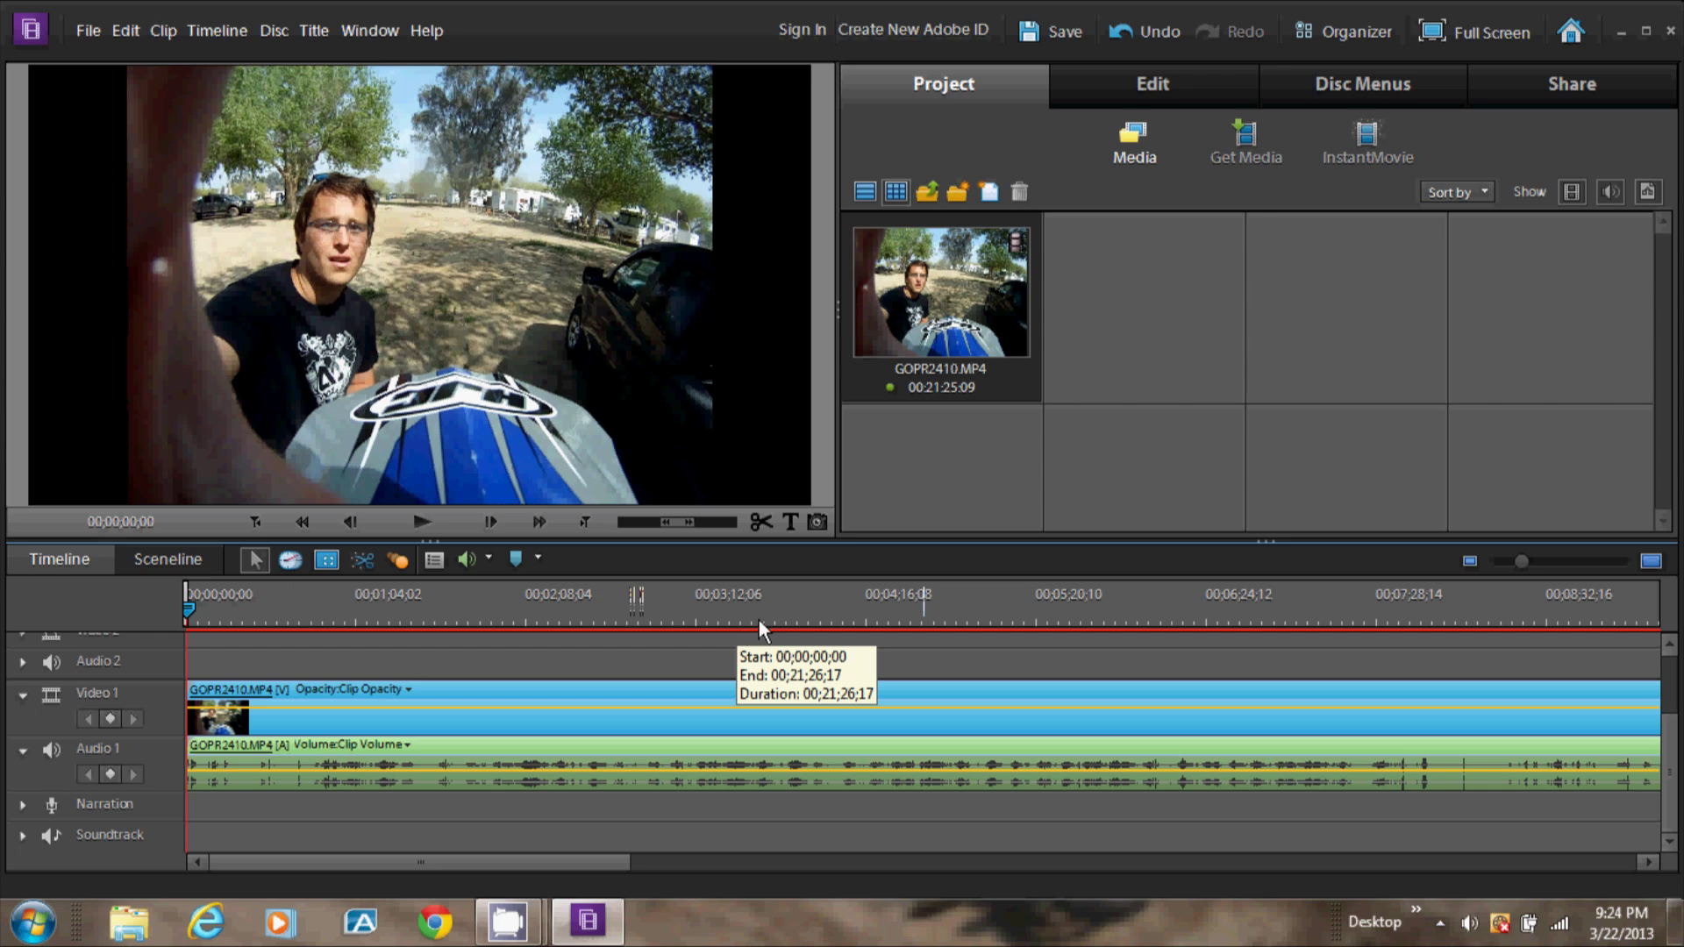
- Split the GoPro clip at about 00;05;09 and clear the later part
click(945, 593)
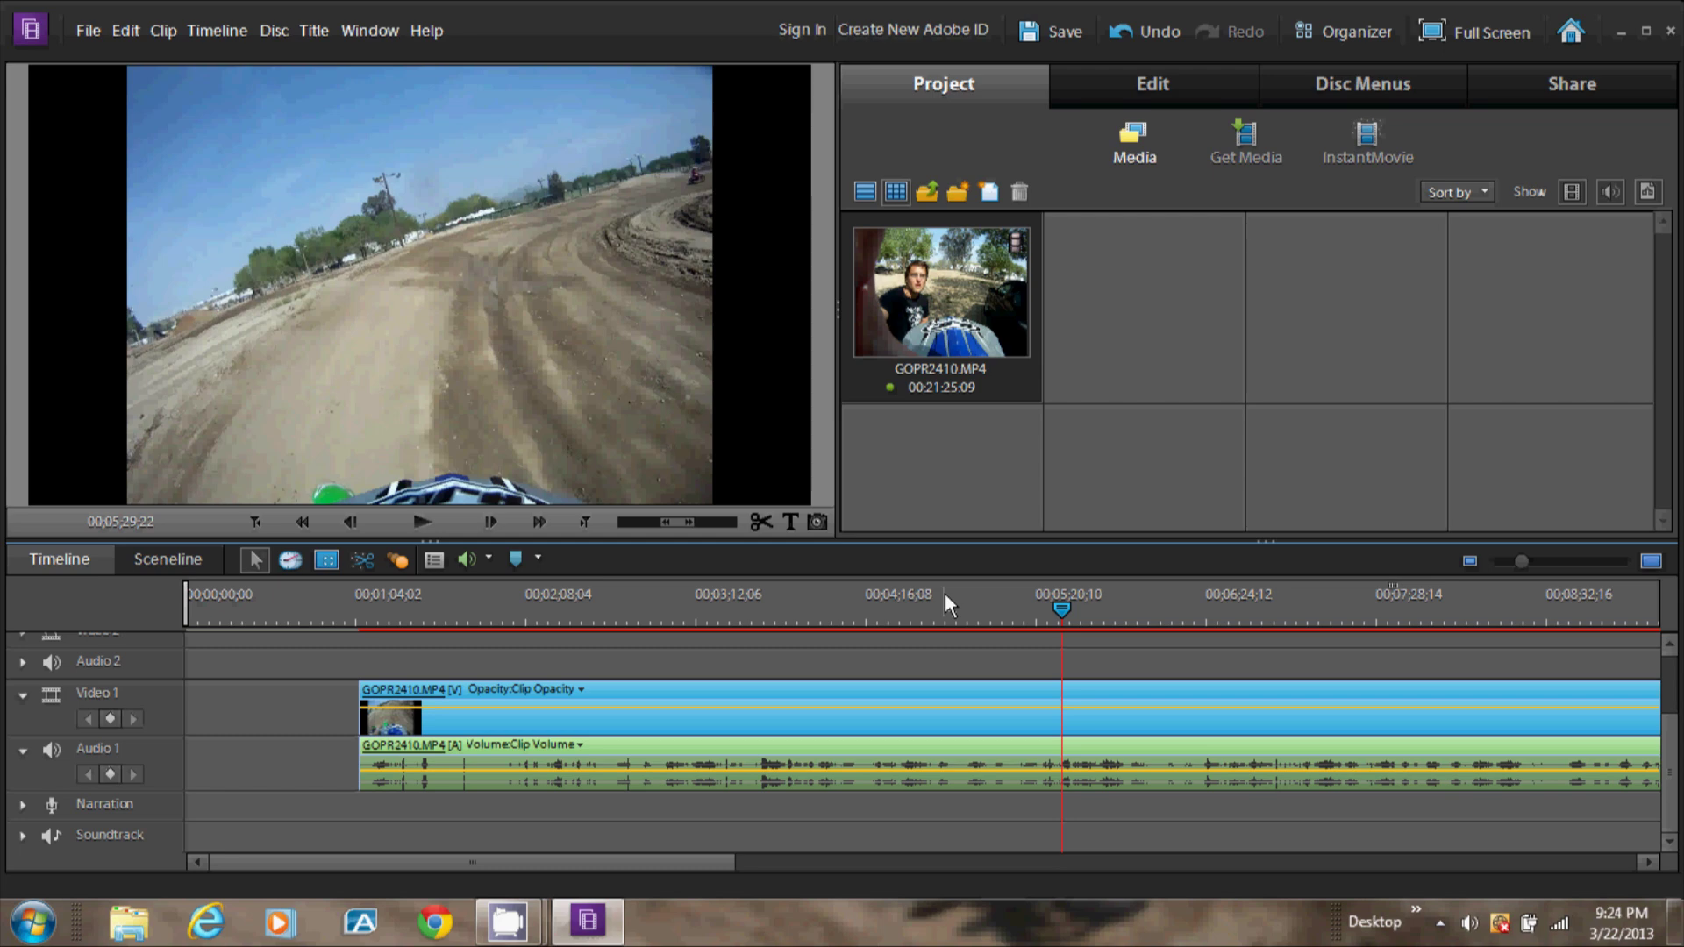
drag(1065, 608, 1013, 611)
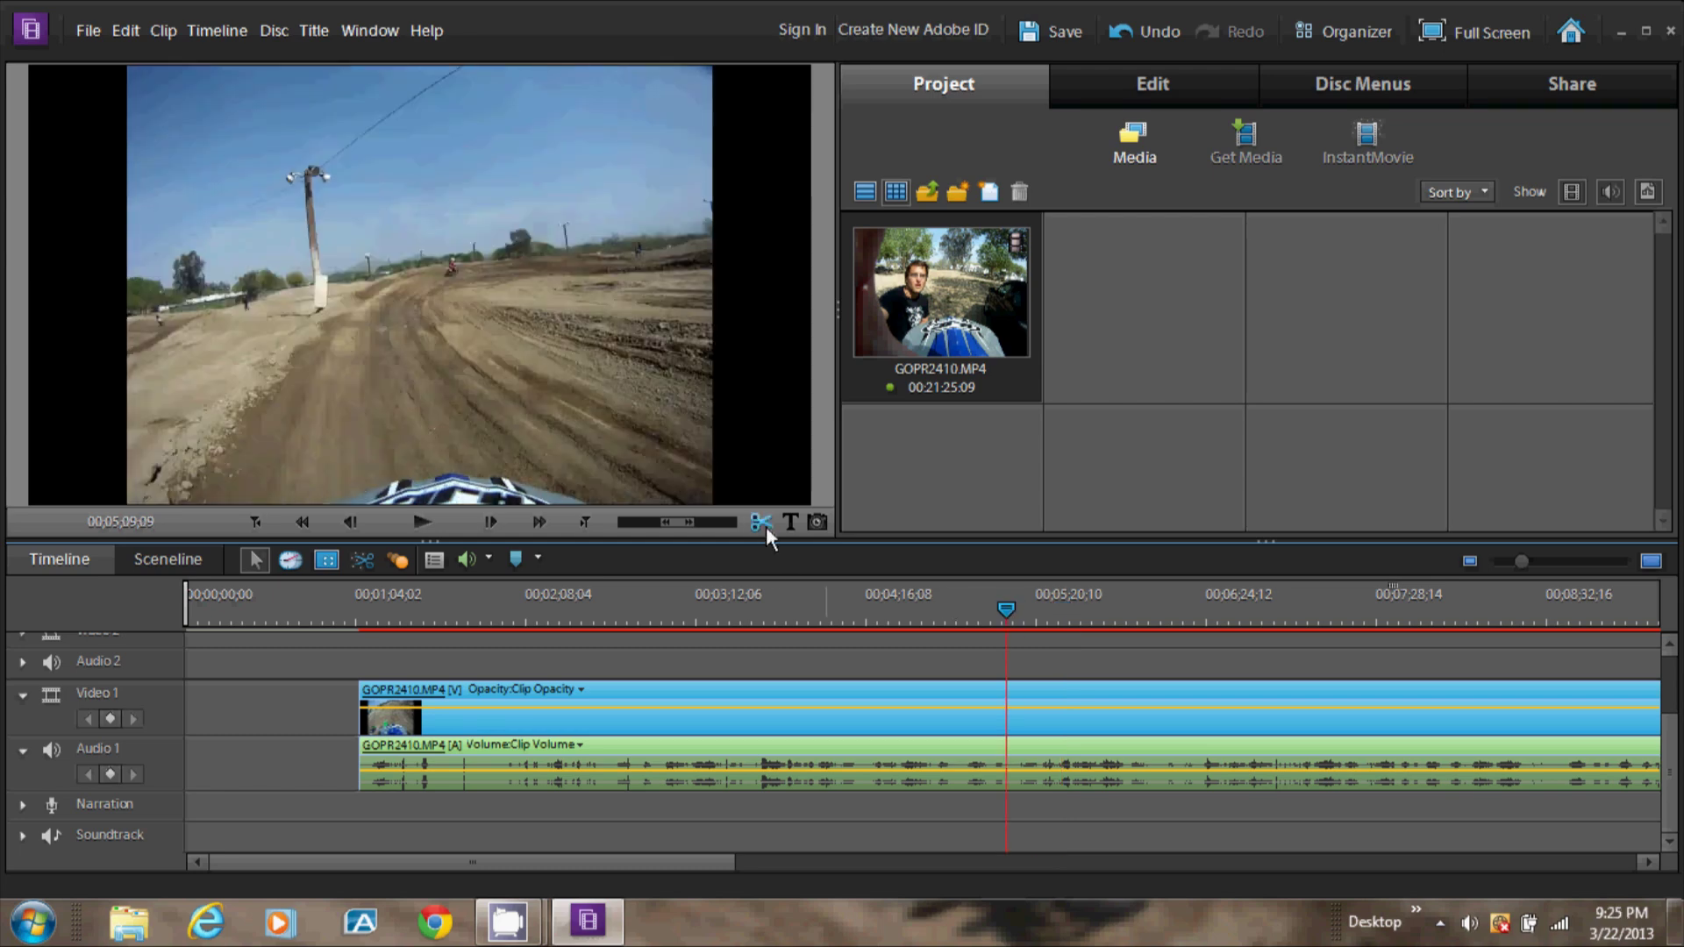
click(763, 523)
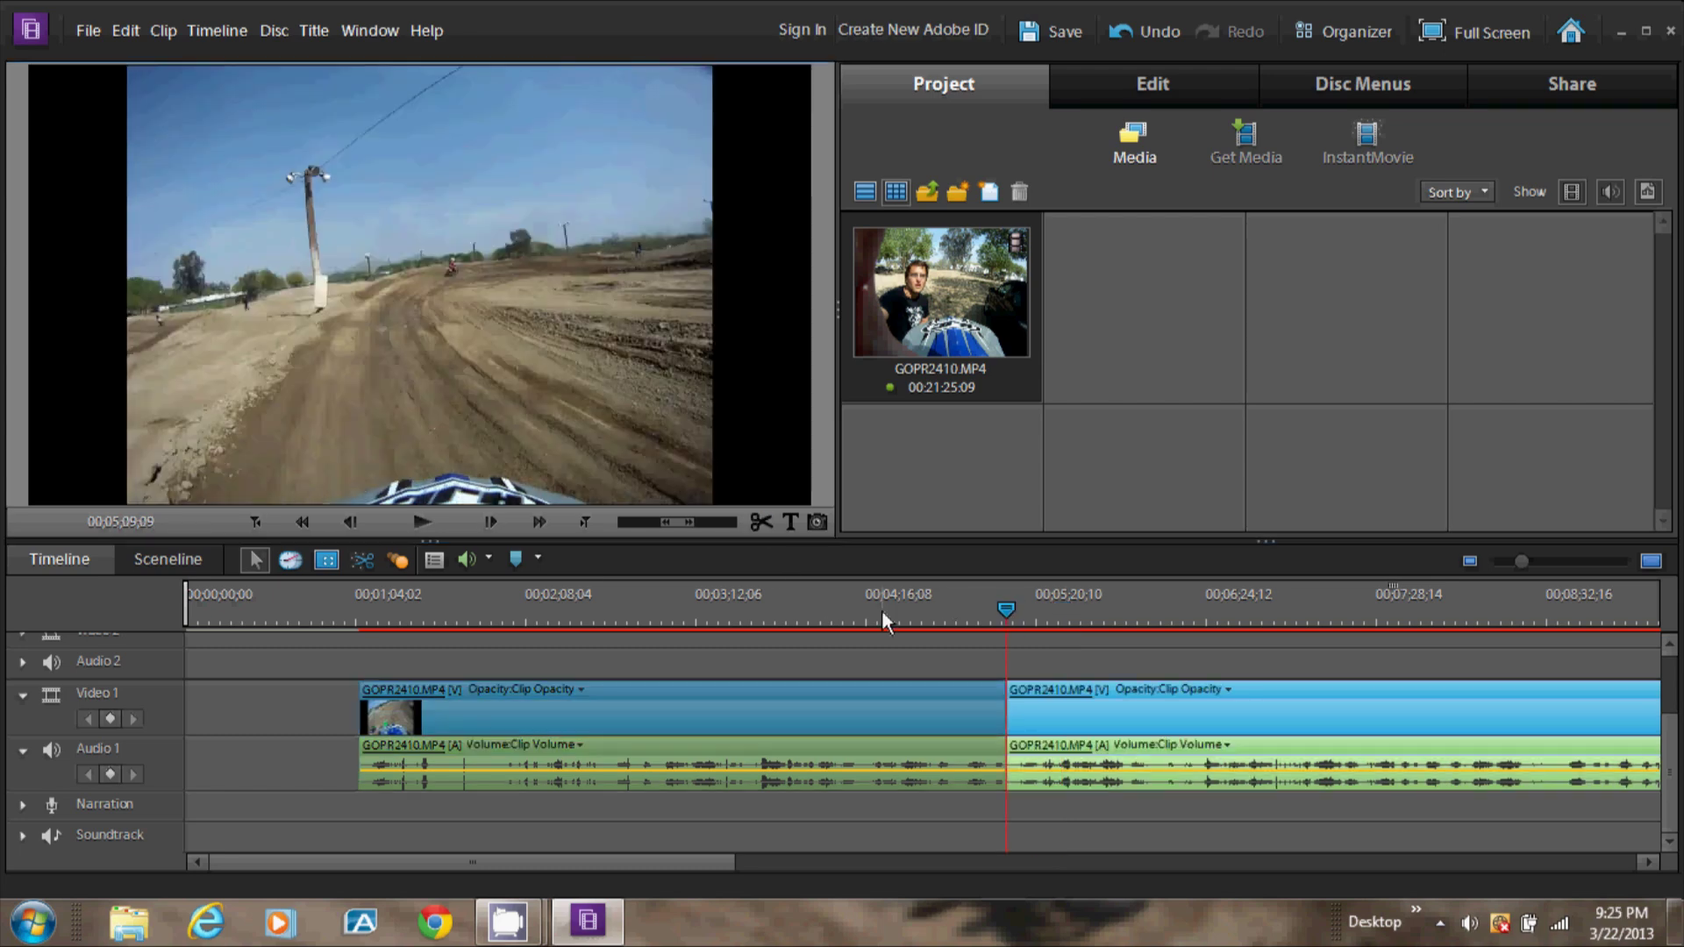
right_click(1077, 719)
click(1137, 120)
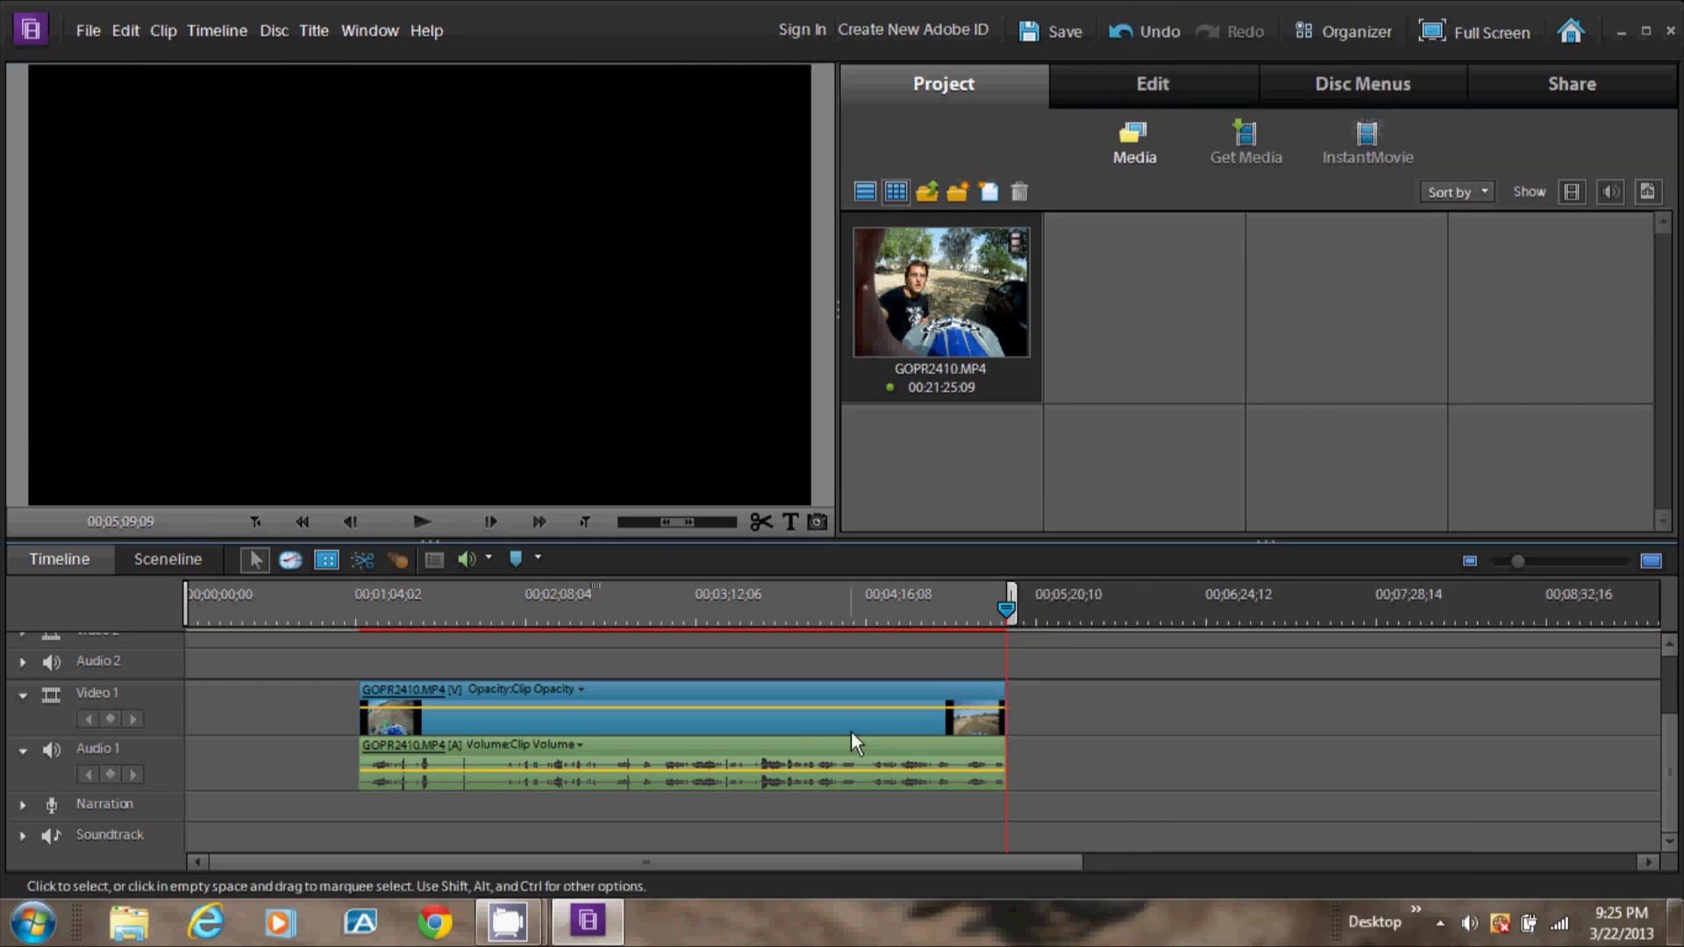
- Preview the kept ride around 2:55 and move the trimmed clip to the timeline start
click(623, 624)
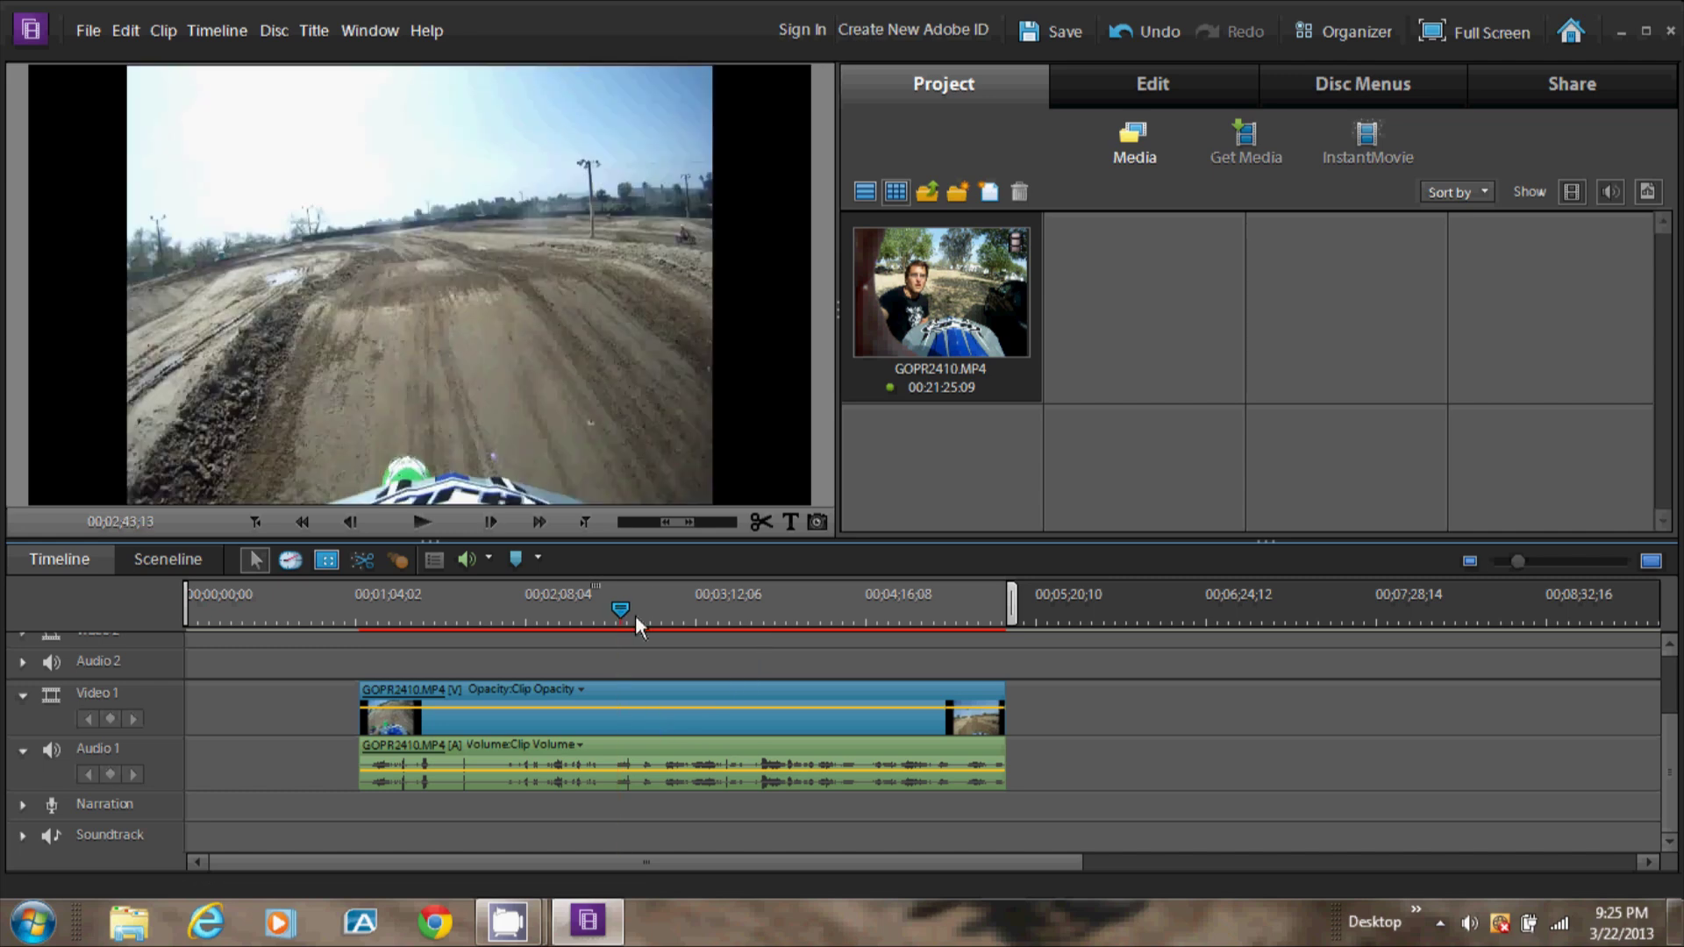
drag(635, 616, 657, 621)
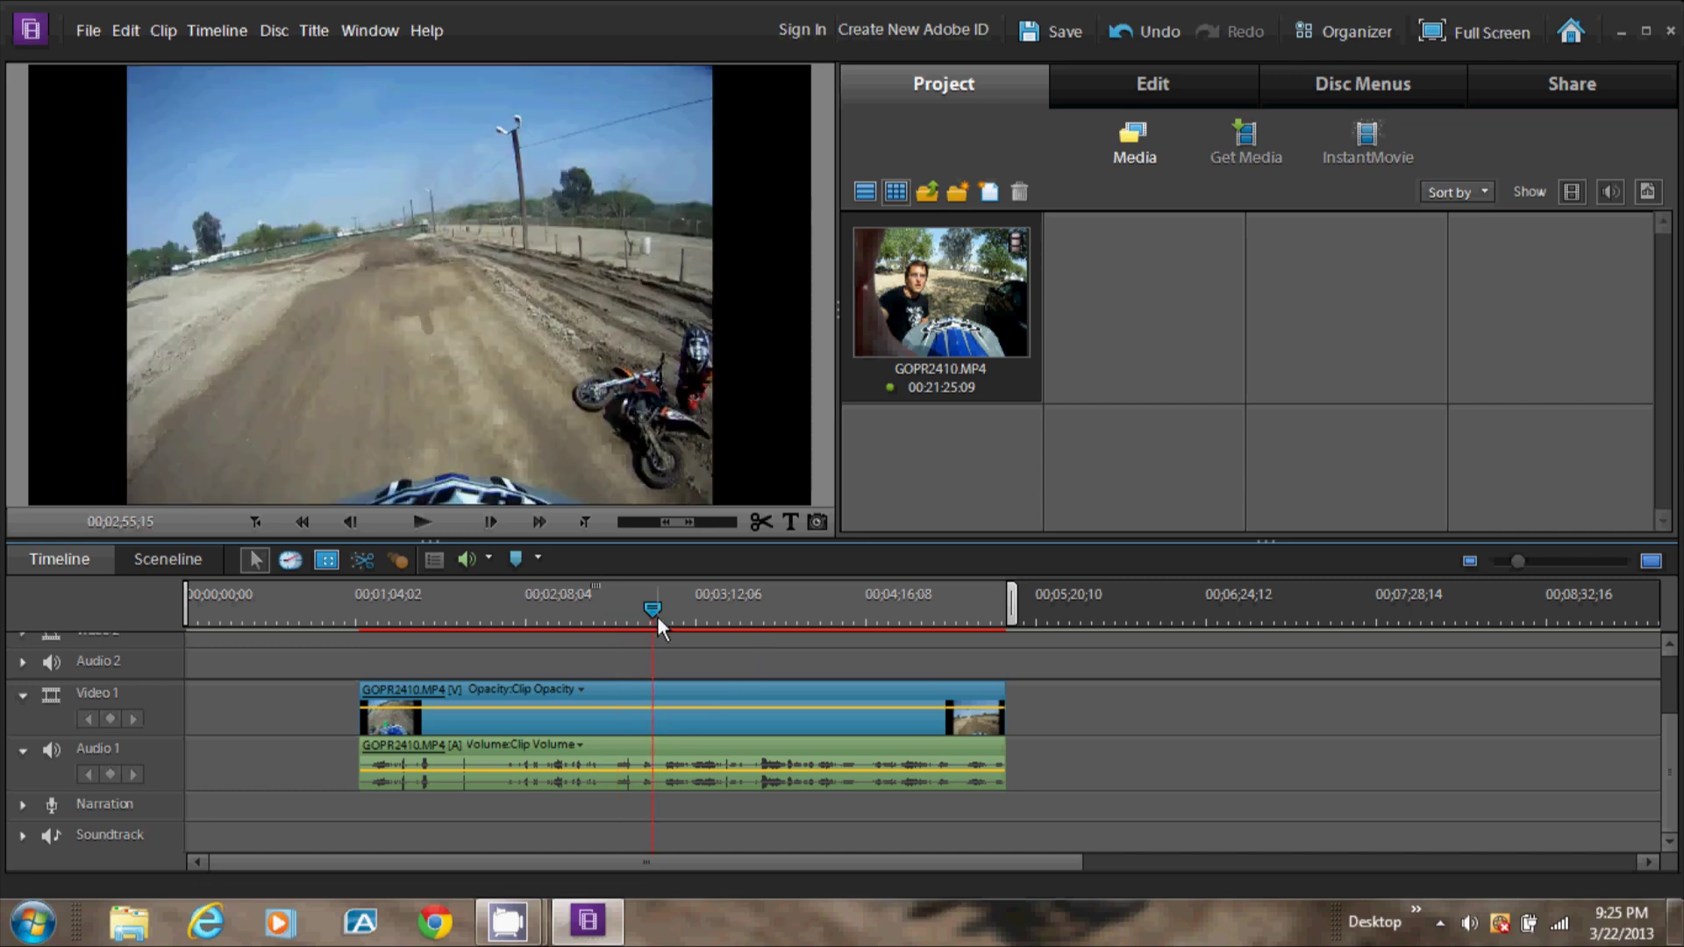
click(661, 724)
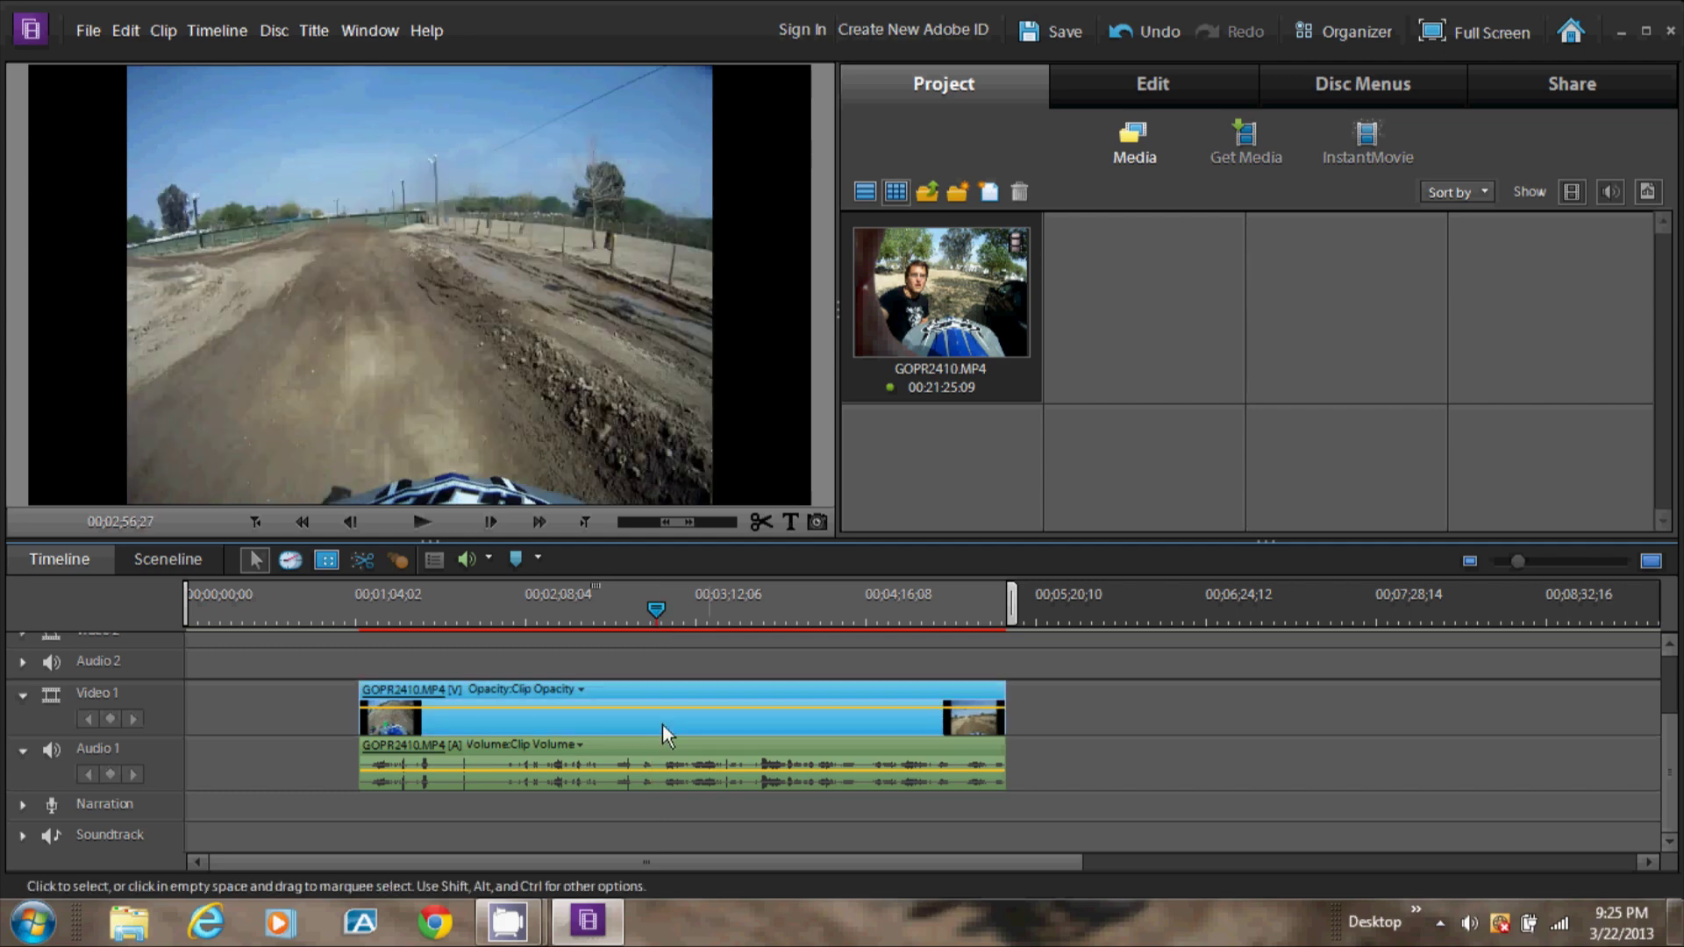
drag(662, 728, 244, 744)
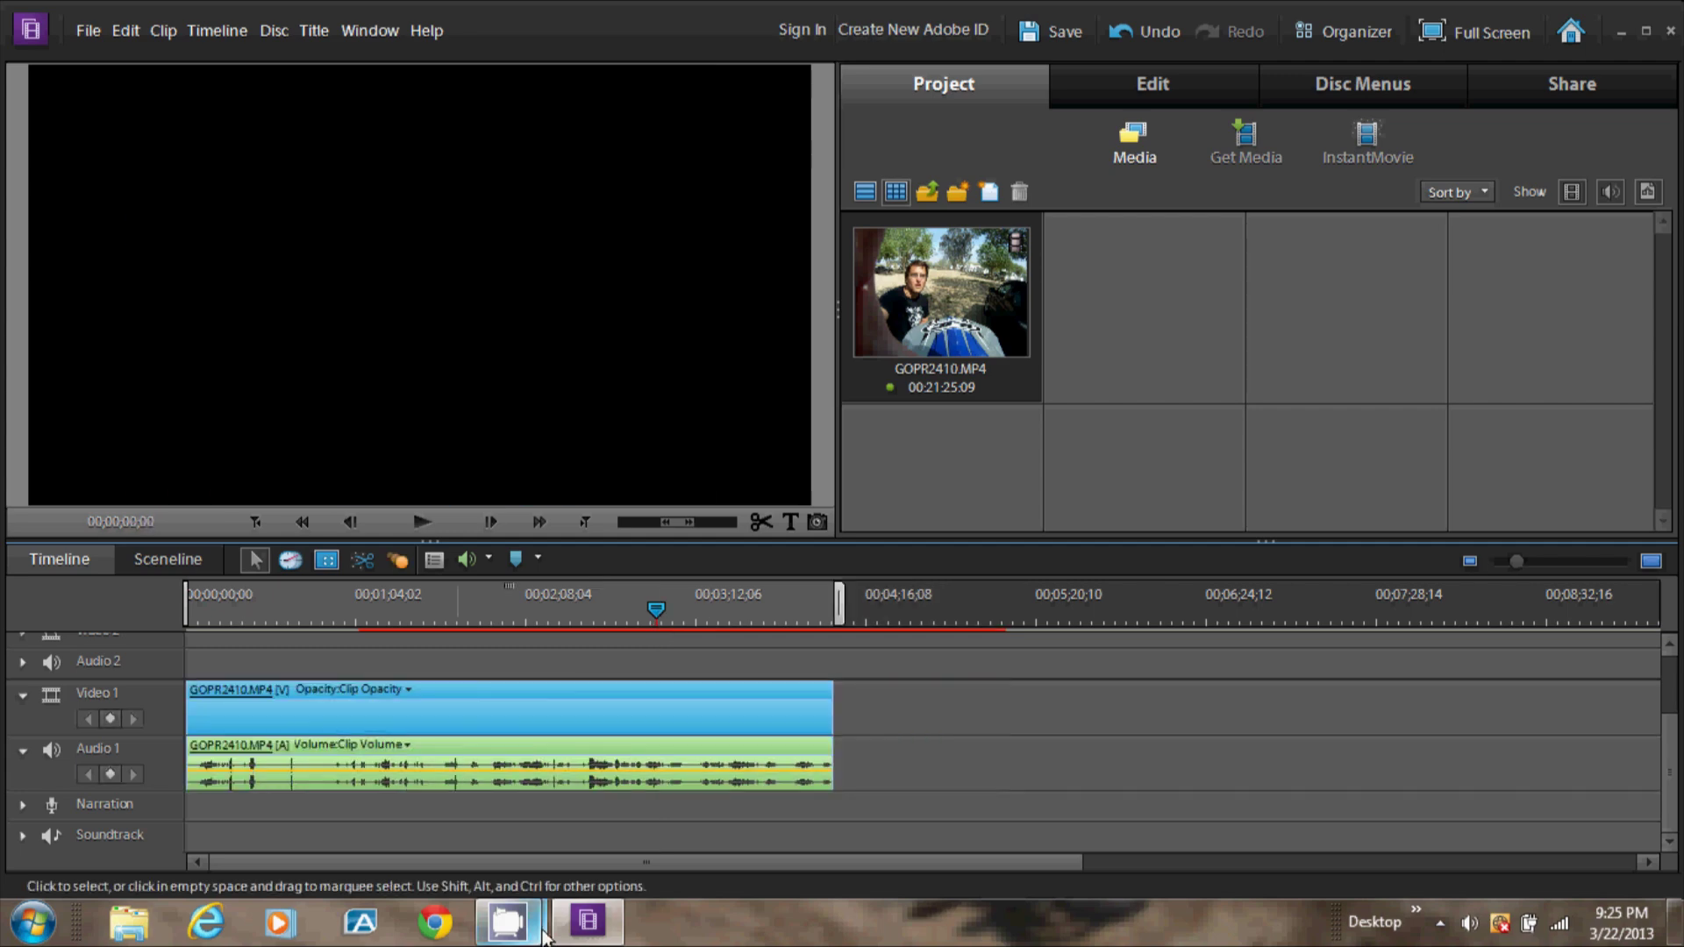
mouse_move(523, 934)
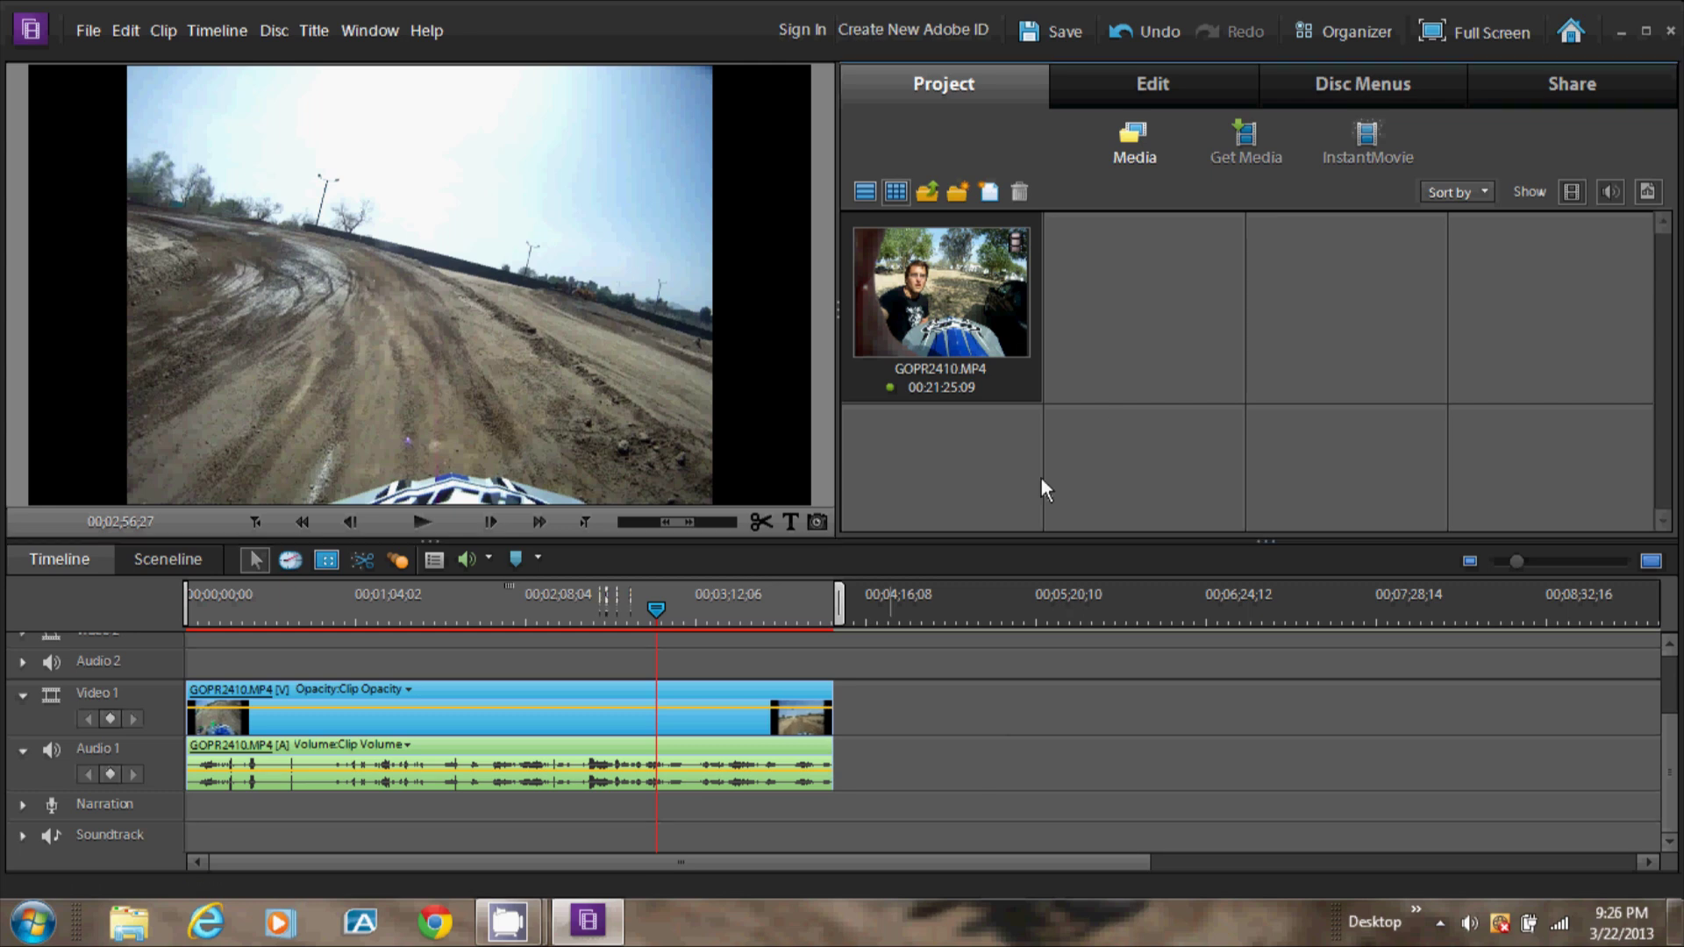
- Browse to the Downloads folder in Add Media and filter to MP3 files
click(1244, 145)
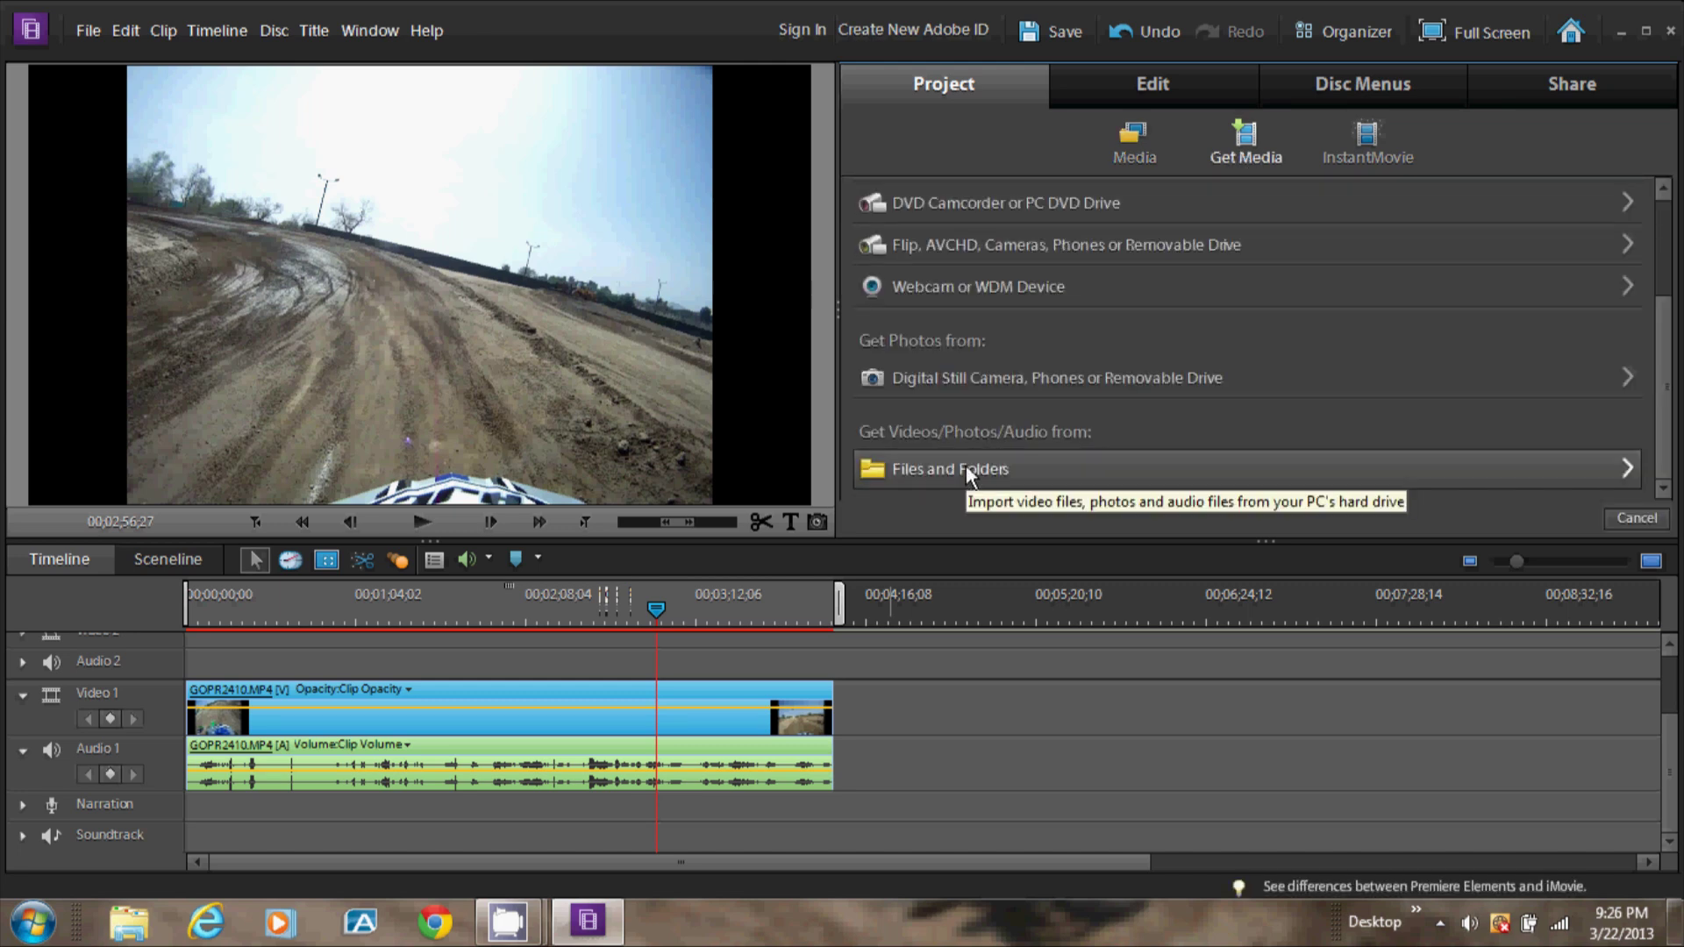
click(966, 470)
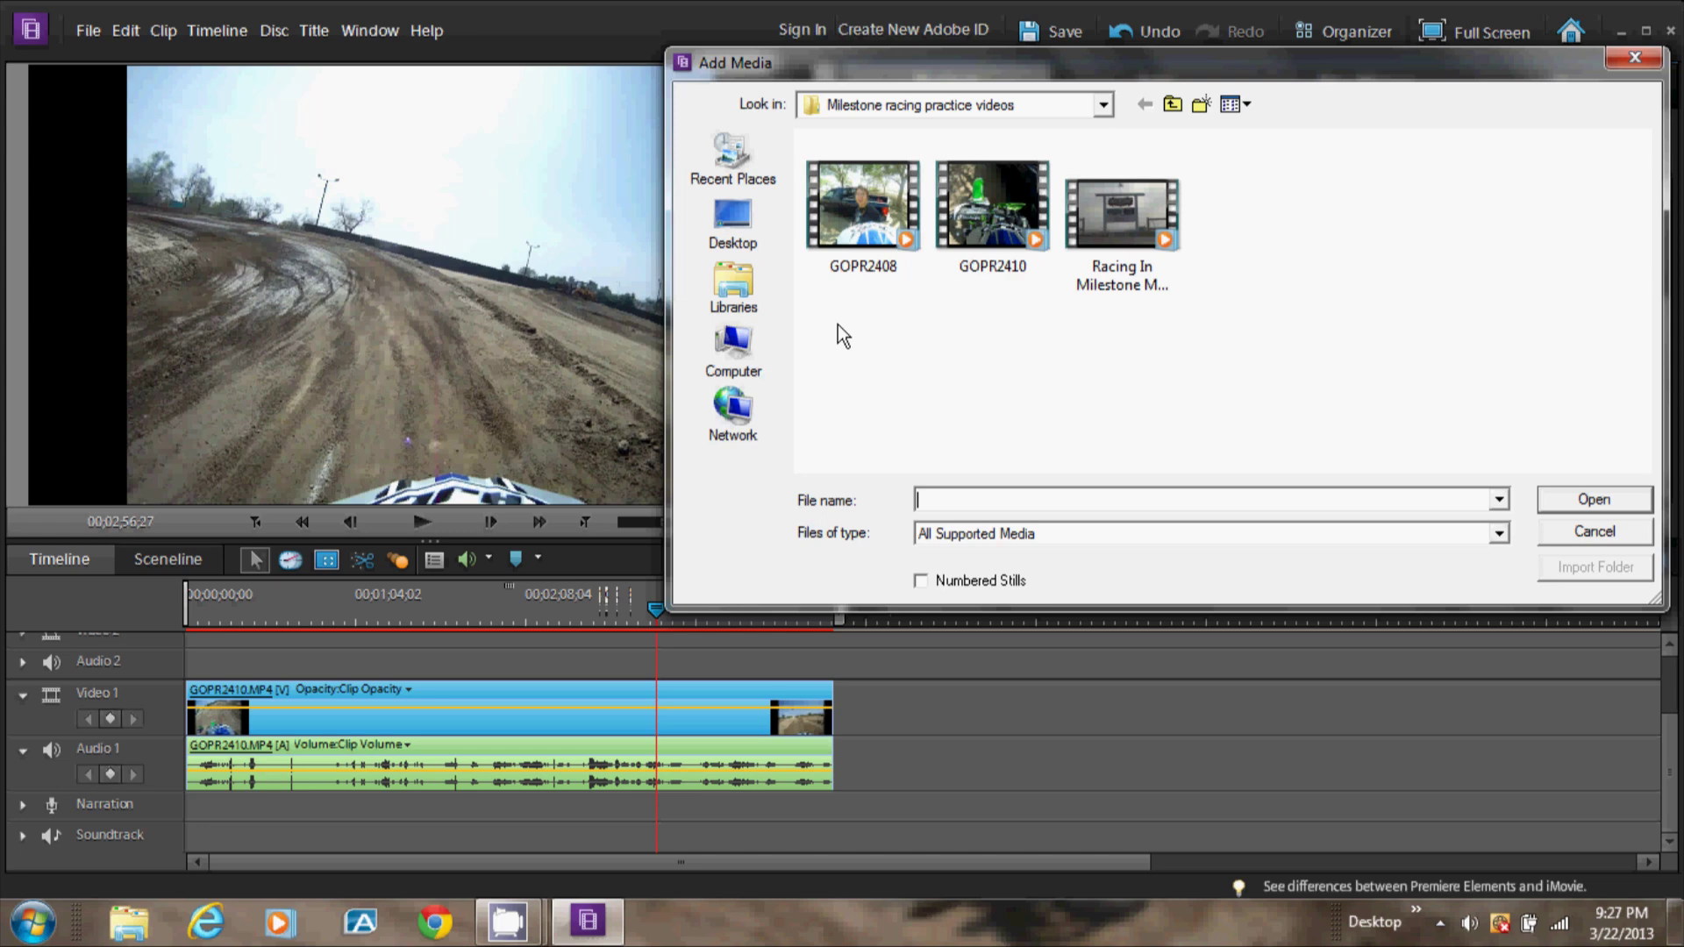
click(733, 158)
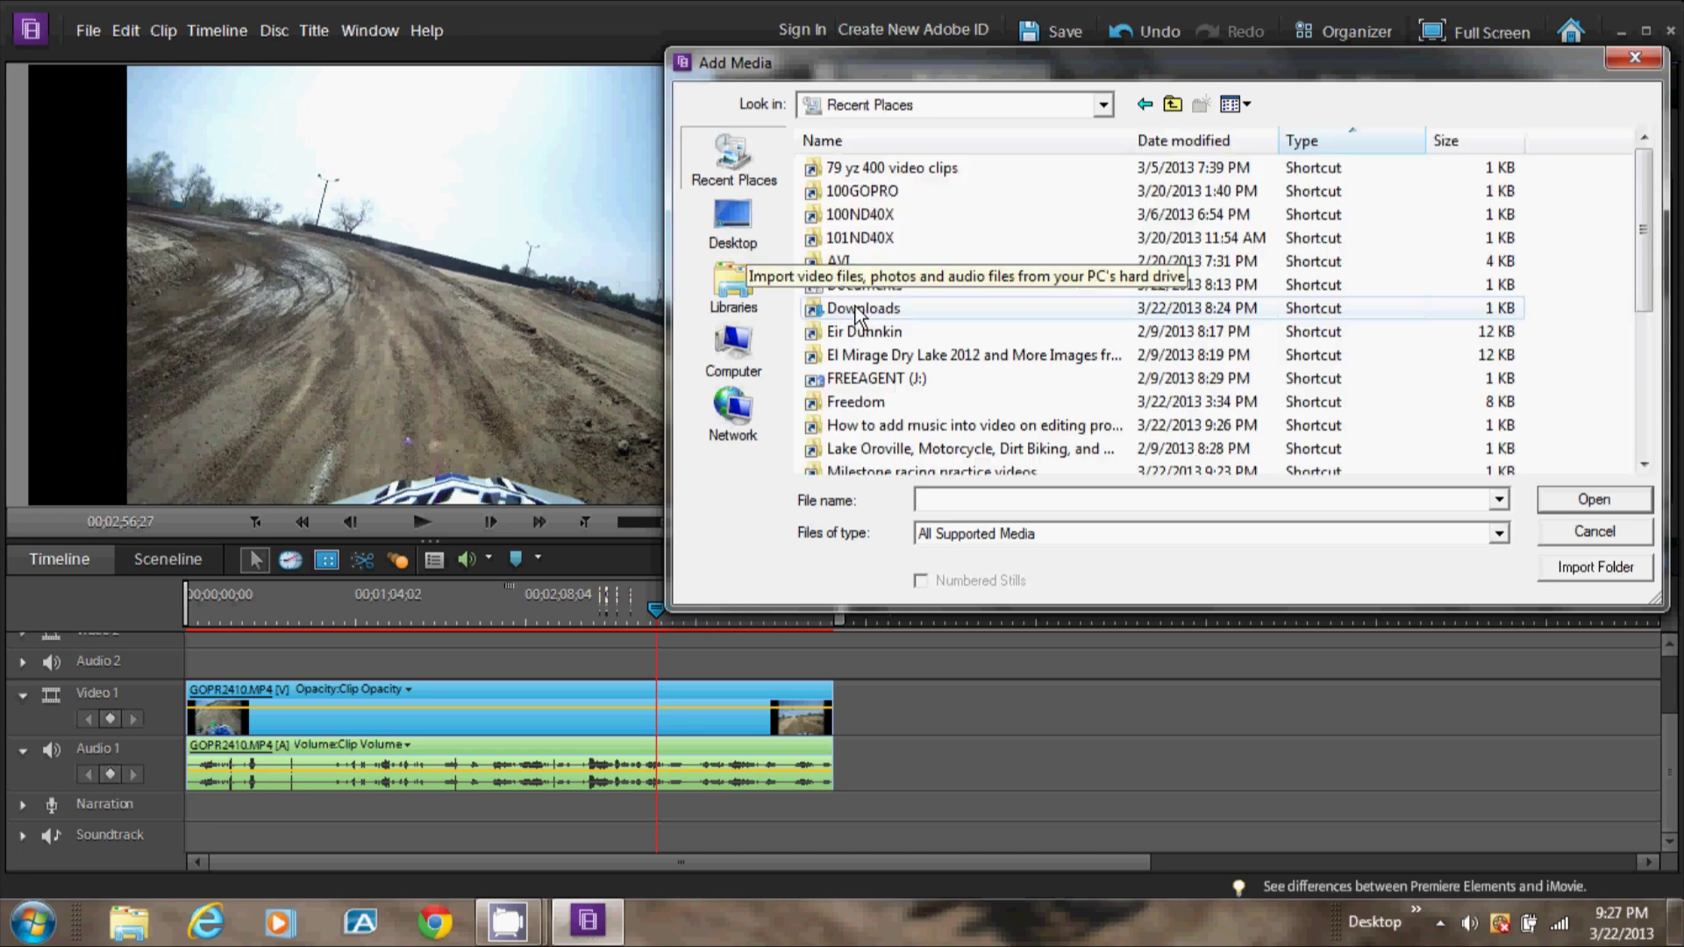
double_click(857, 311)
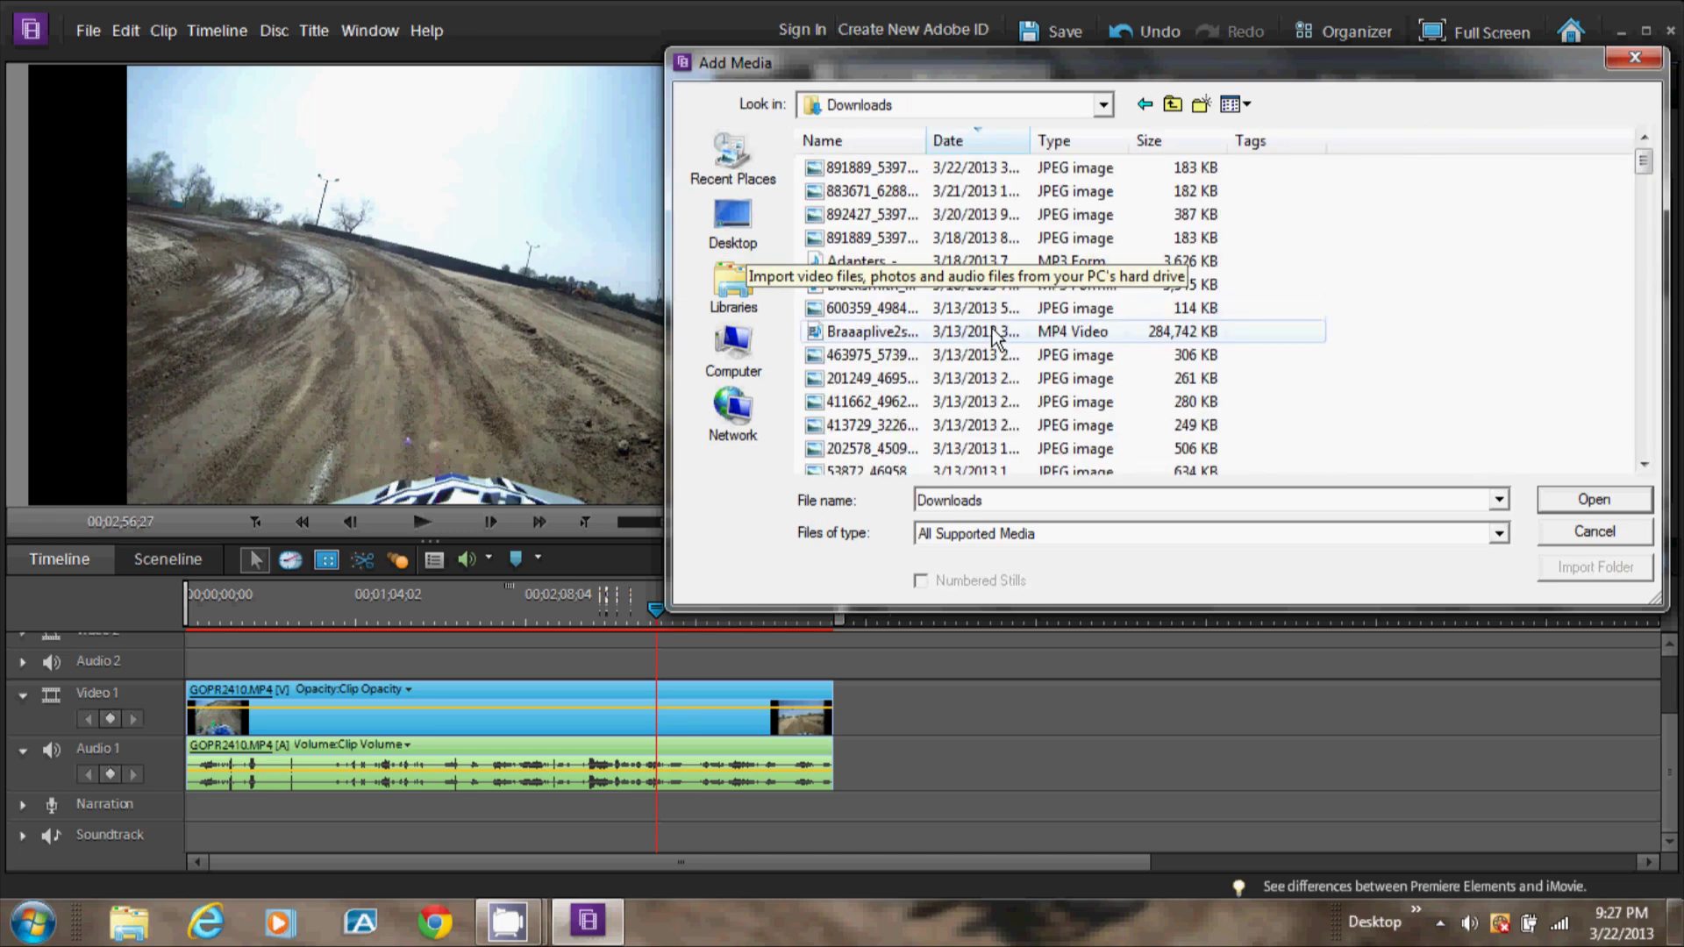
click(1012, 533)
click(1009, 668)
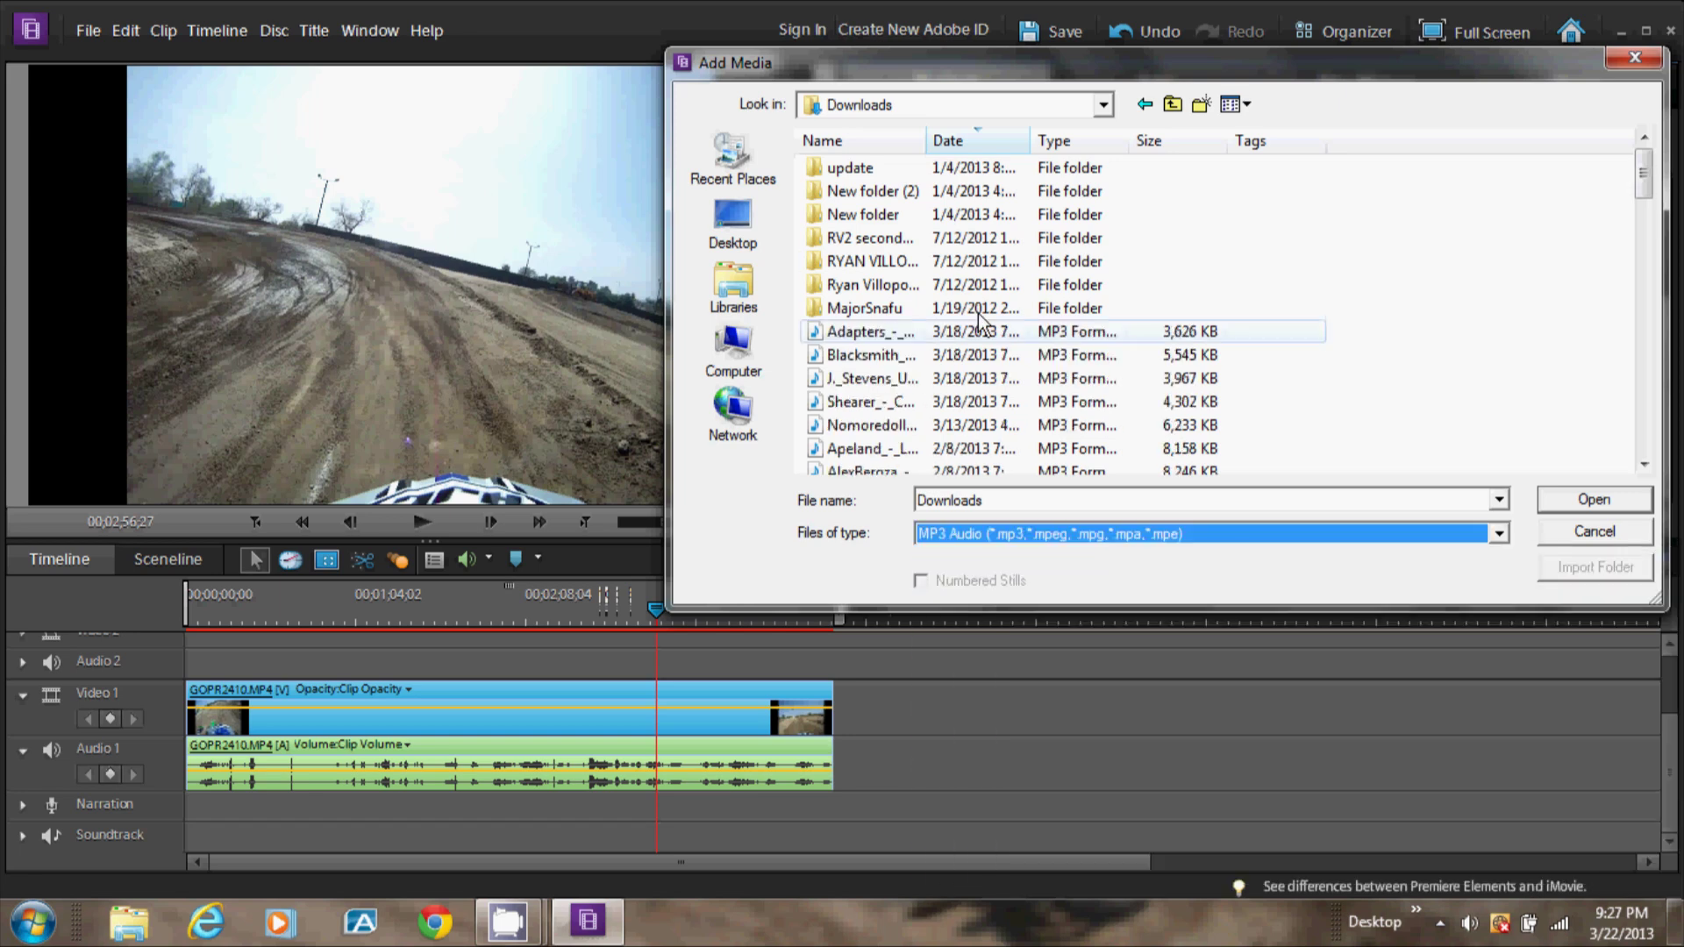
- Sort by date, select both MP3 songs, and import them into the project
click(963, 146)
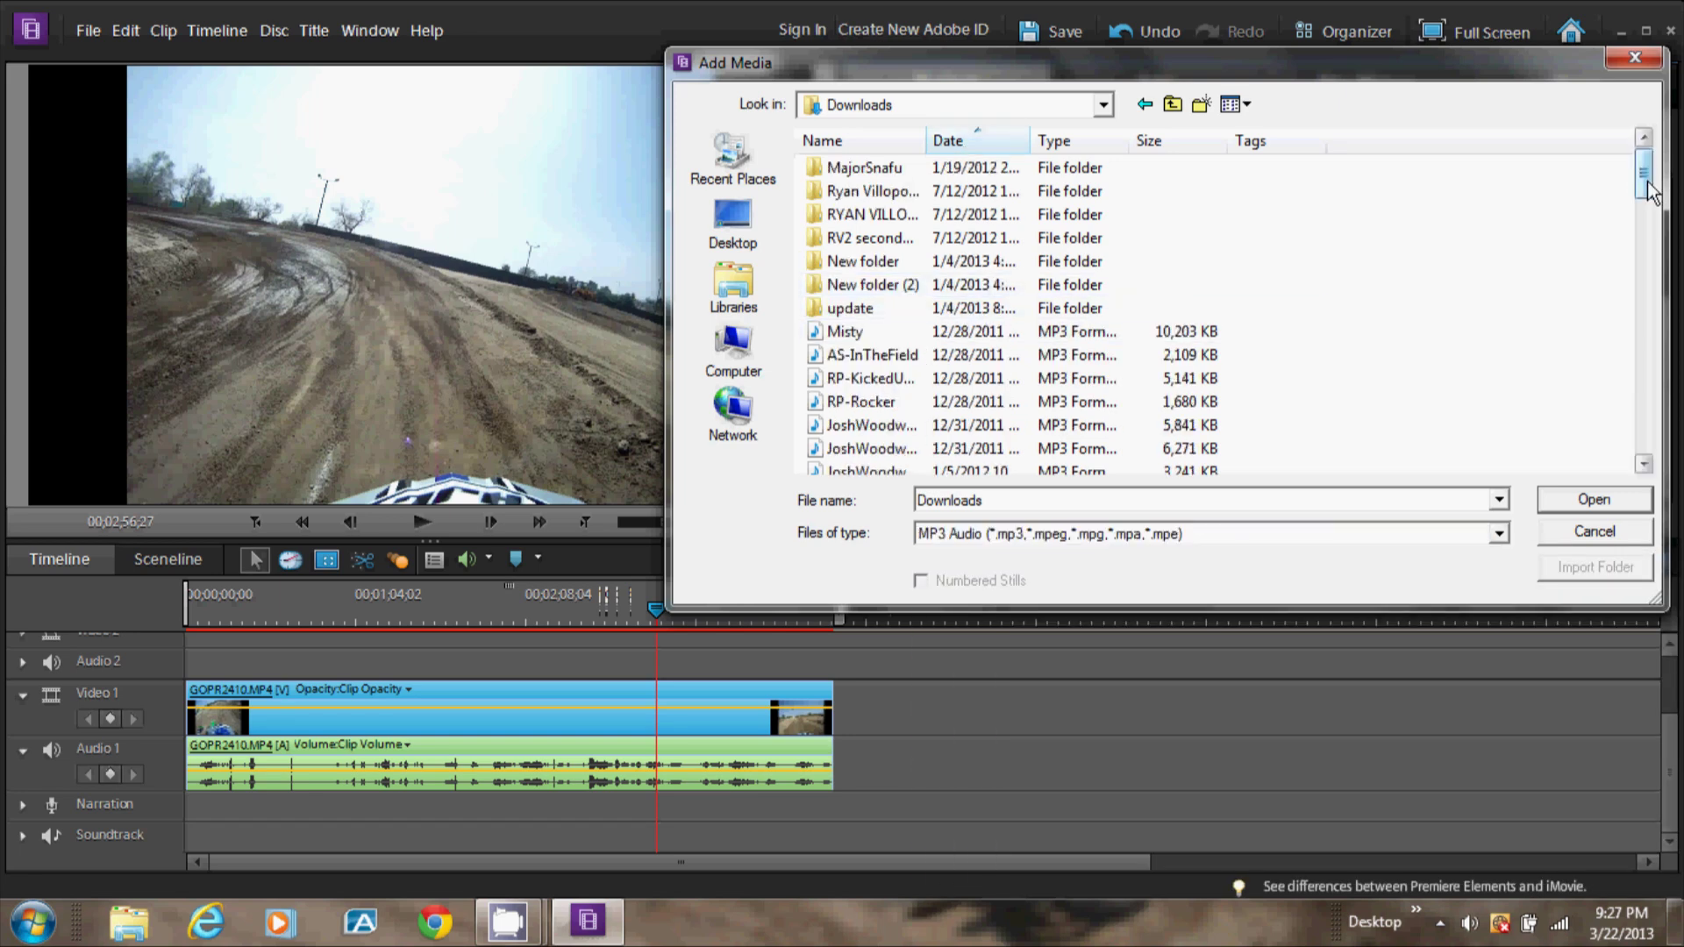
drag(1647, 191, 1647, 231)
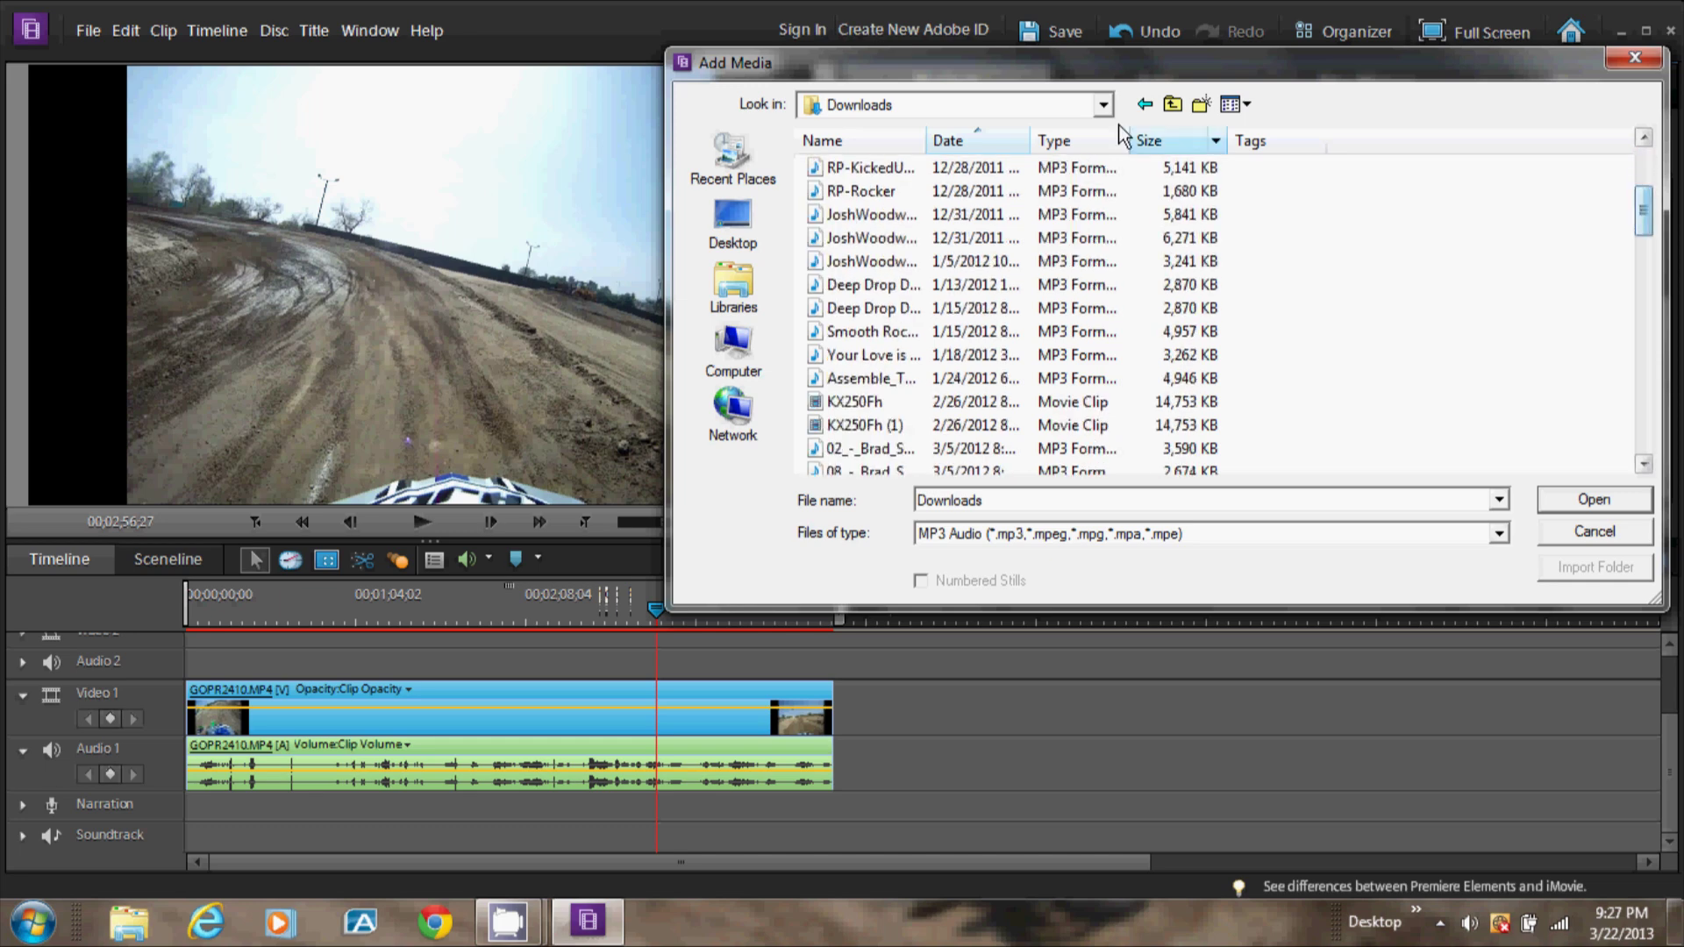
click(960, 143)
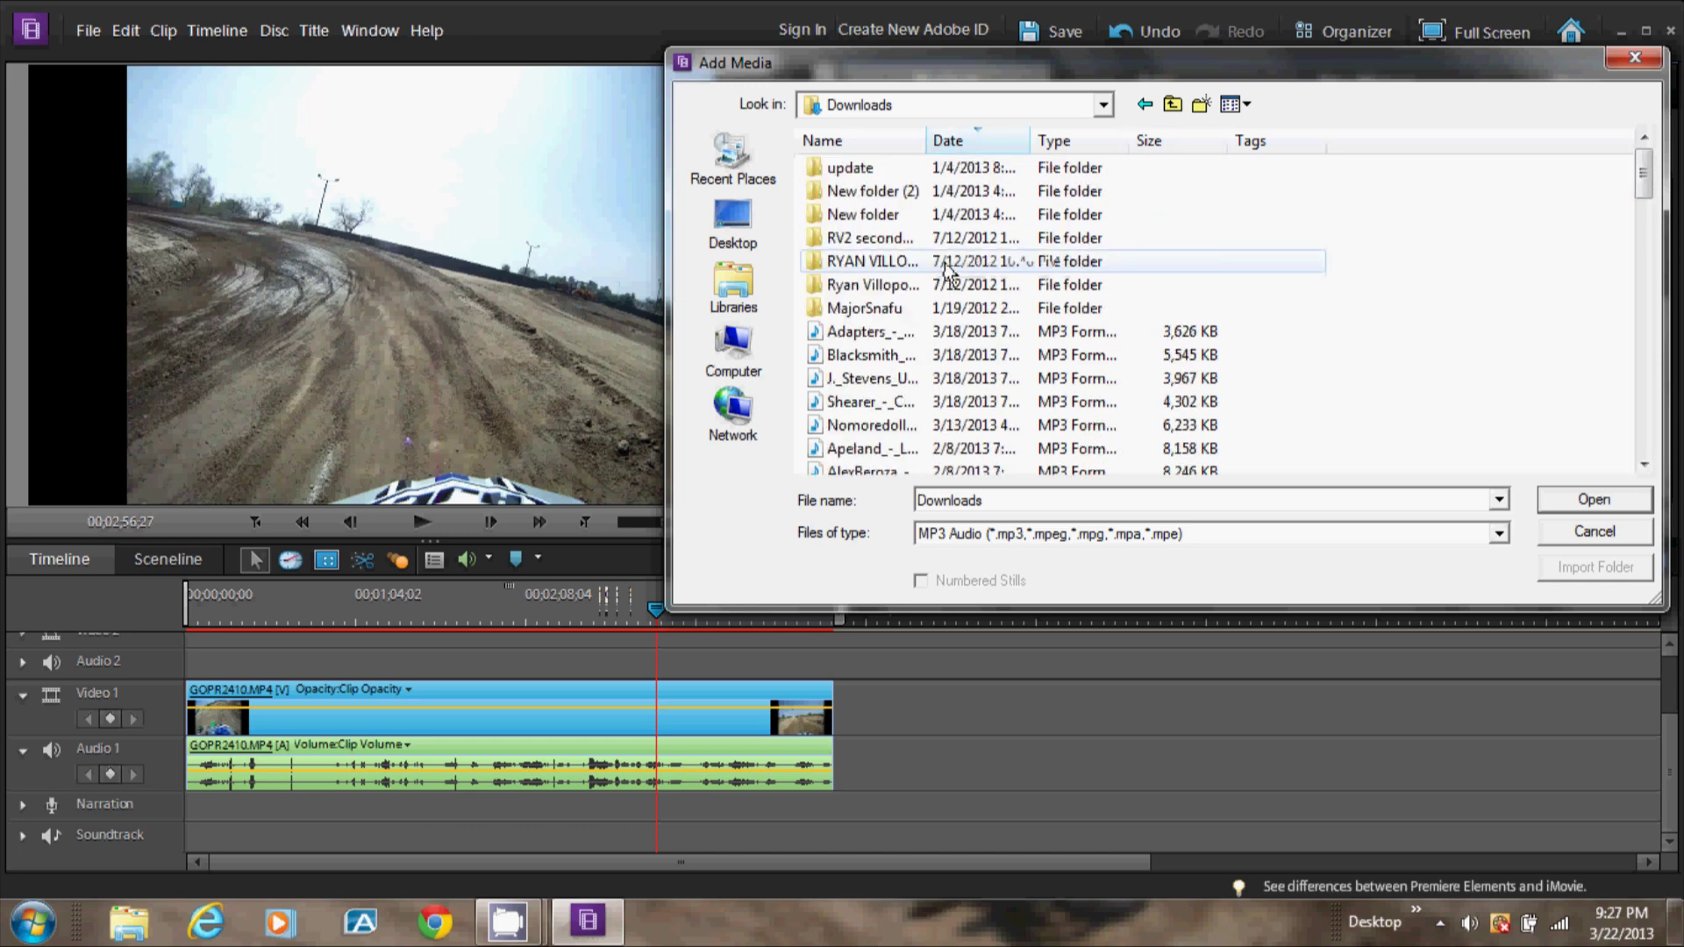
ctrl+click(881, 401)
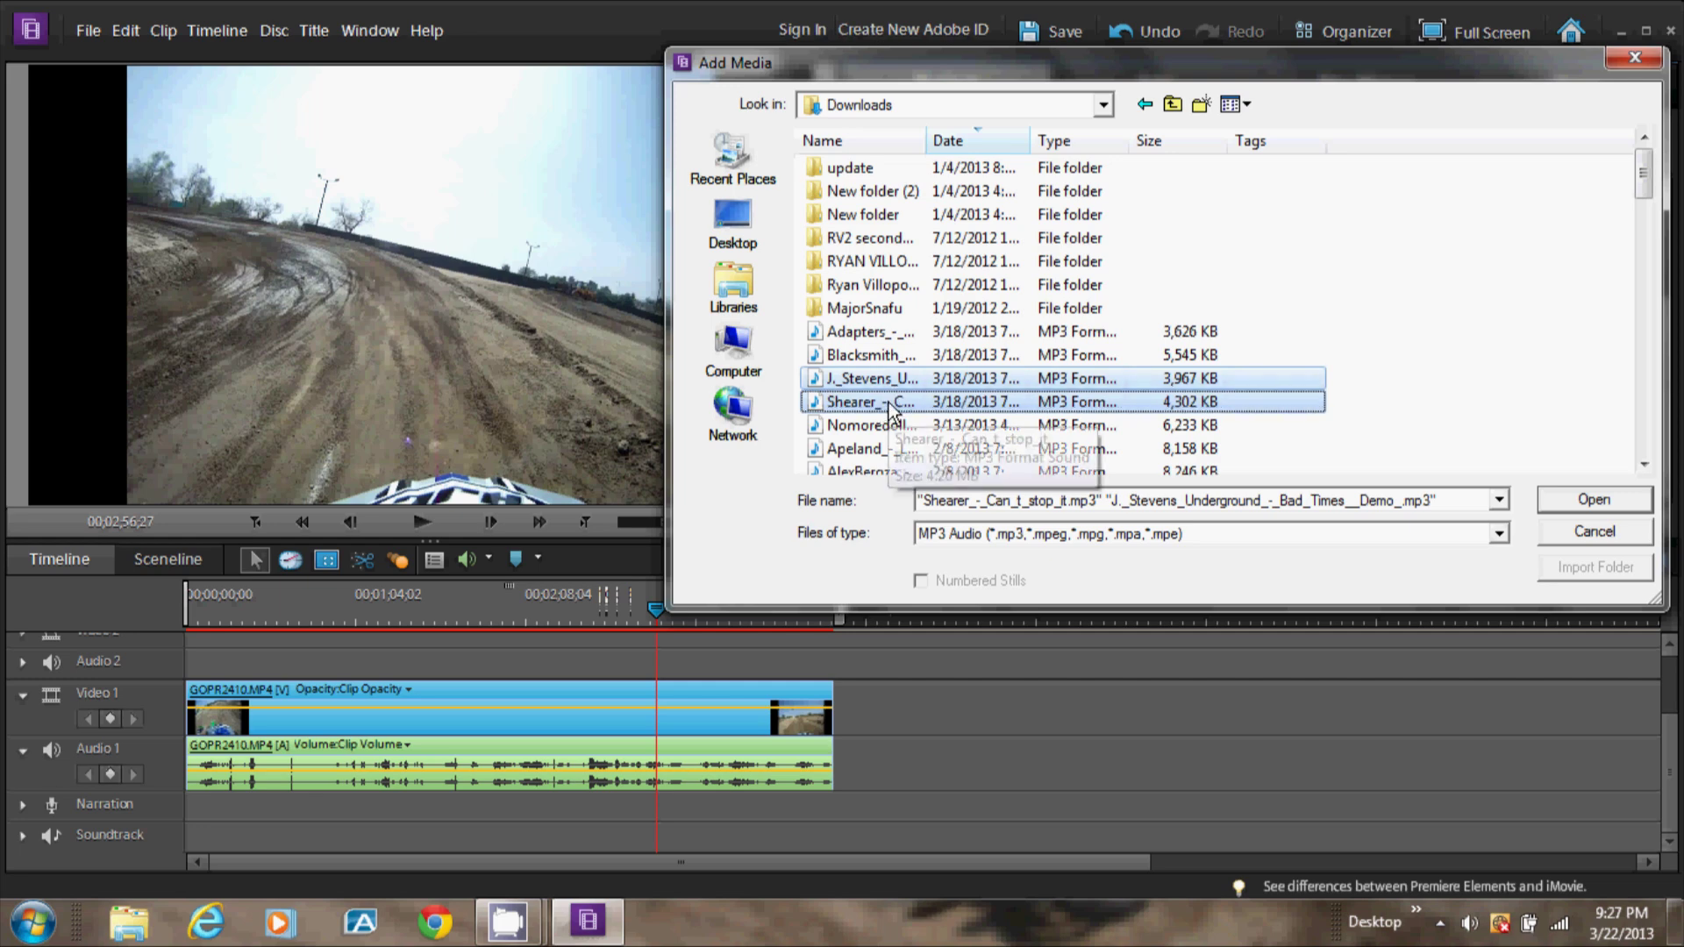
click(1561, 498)
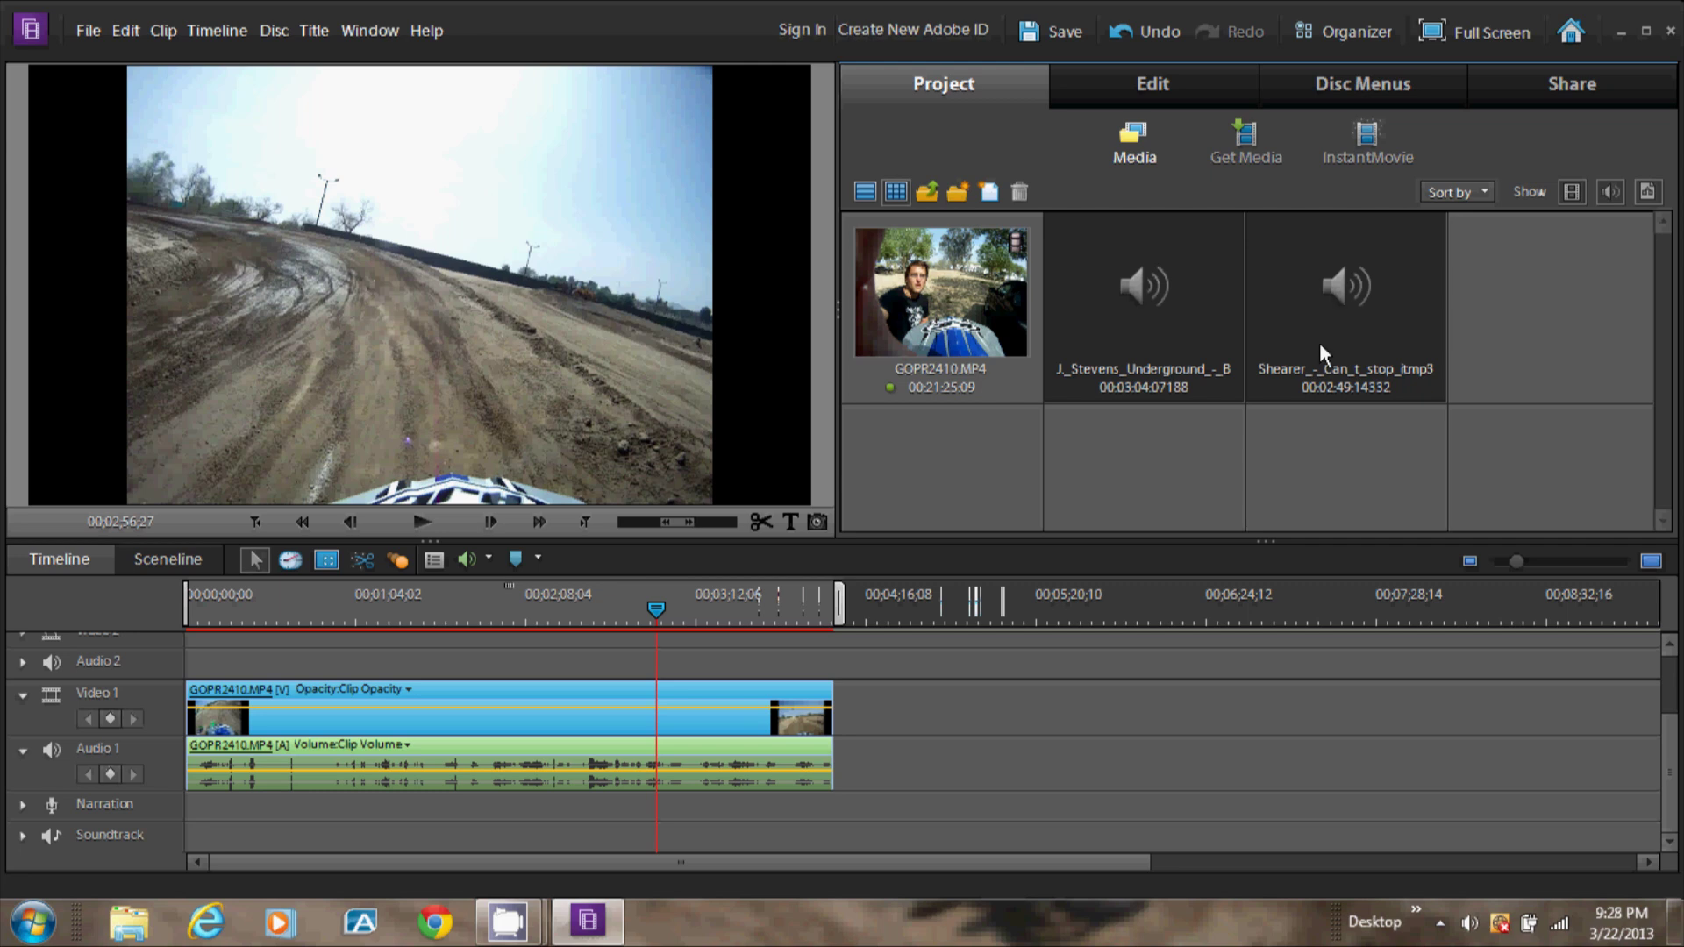
- Drop both songs onto the Narration track and trim Shearer_-_Can_t_stop_it.mp3 to end with the video
drag(1319, 342, 497, 807)
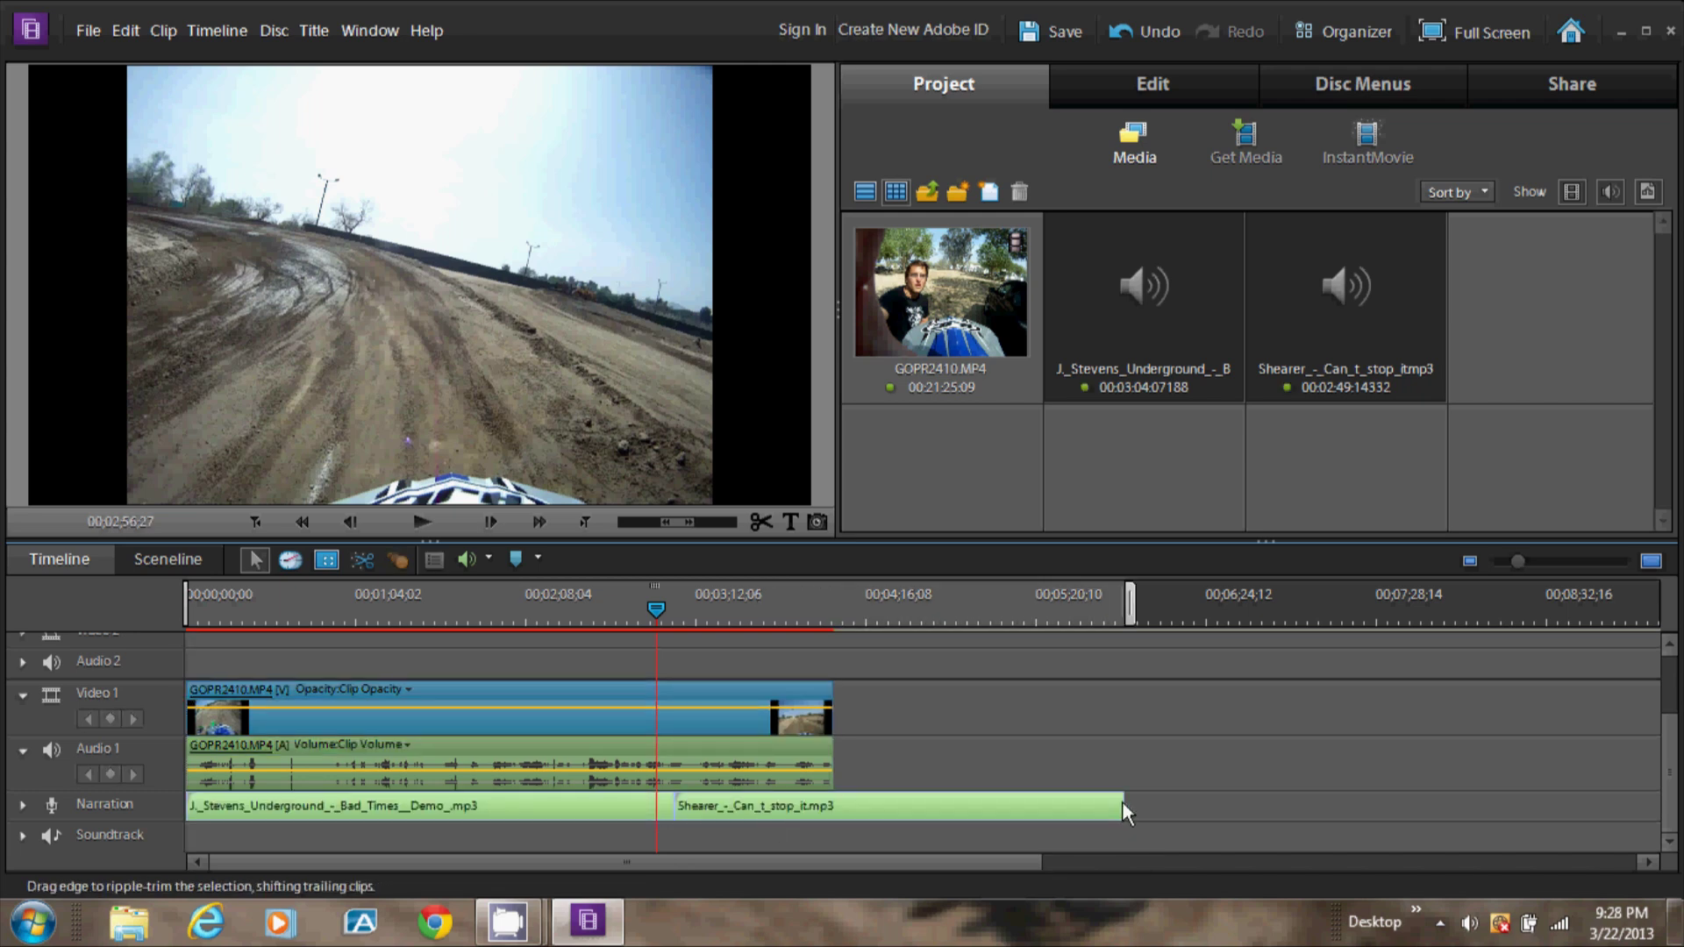
drag(1122, 801, 834, 800)
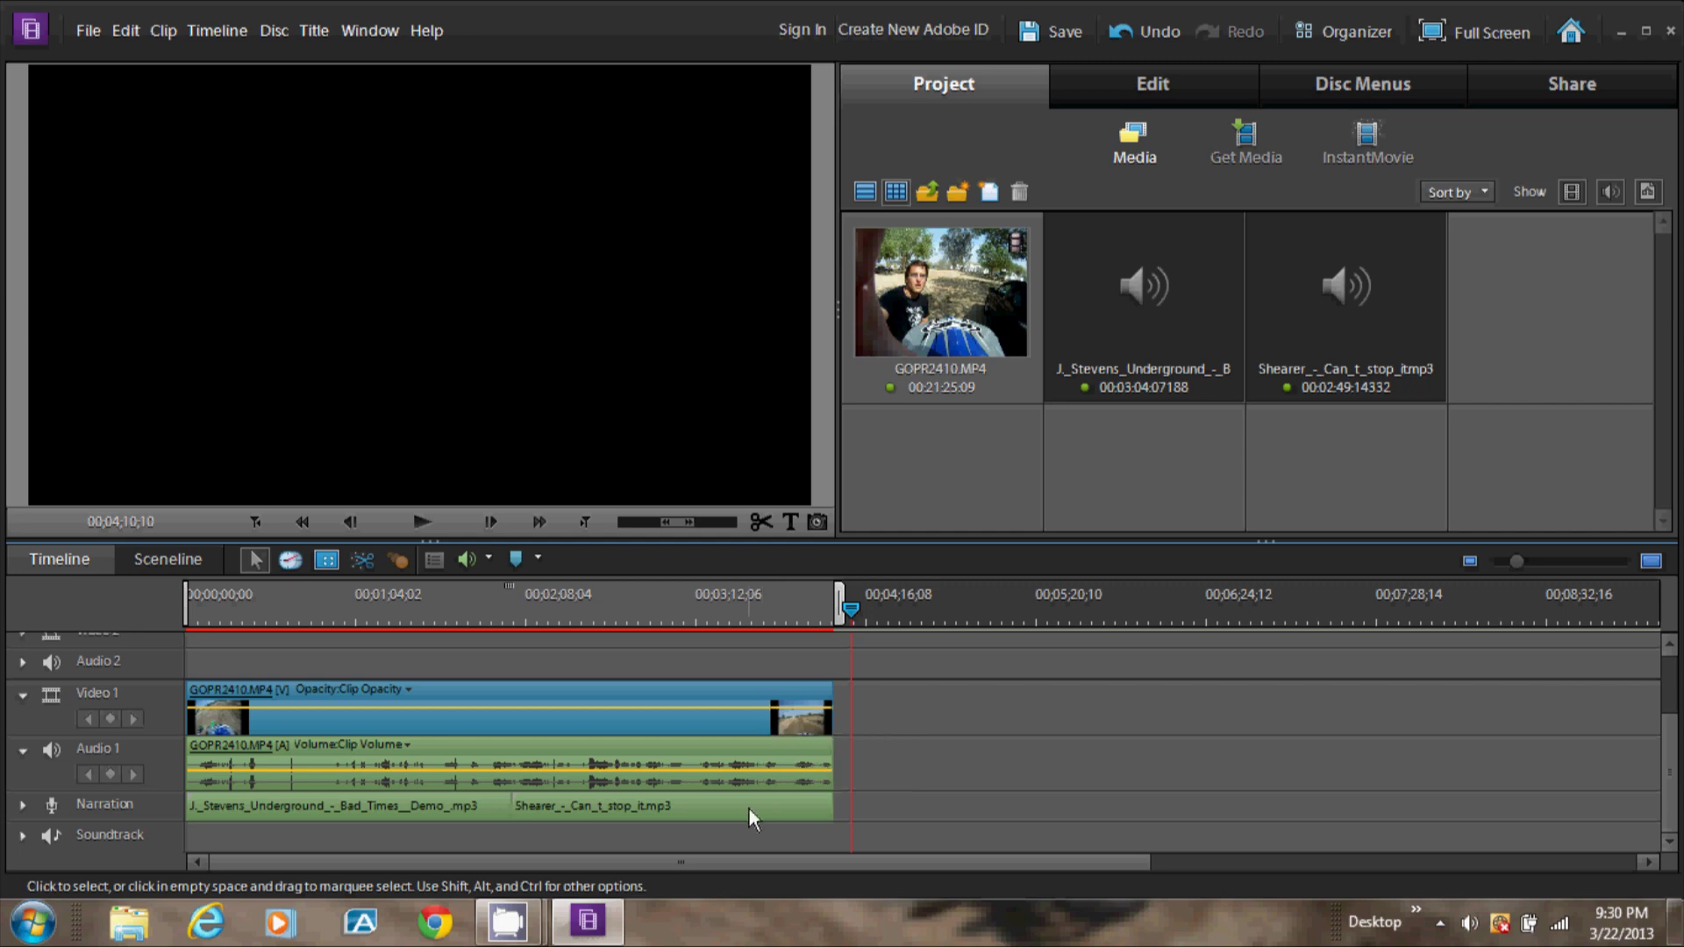
- Apply Fade Out Audio and Video, then Fade In Audio and Video, to GOPR2410.MP4
right_click(792, 756)
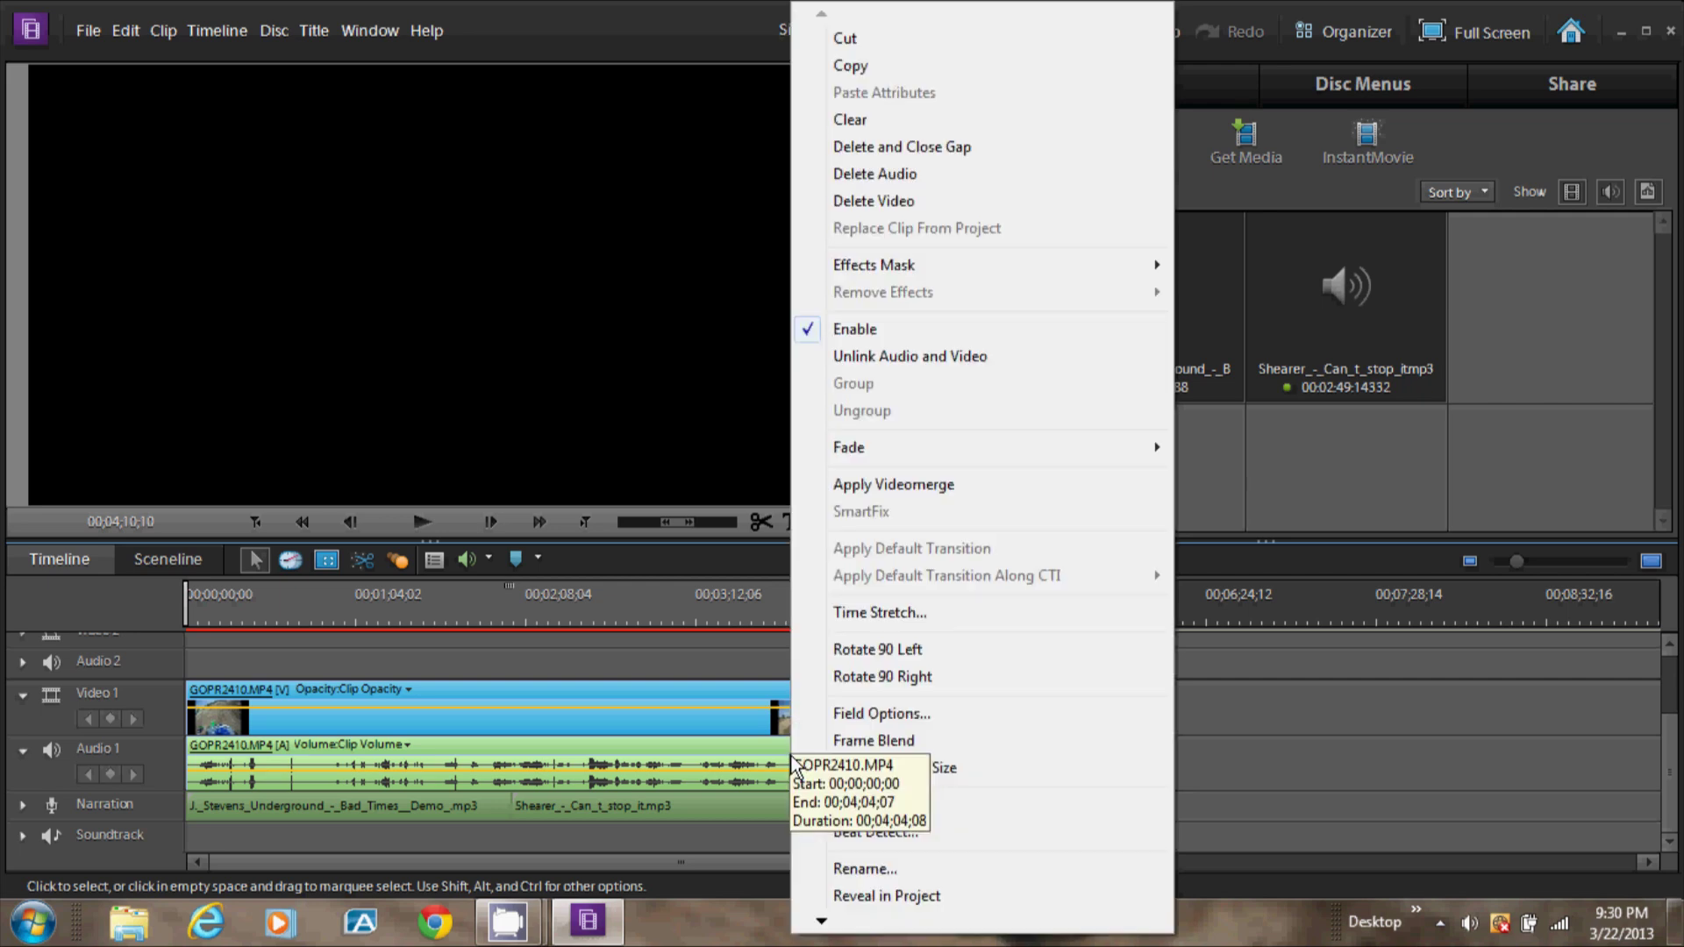
mouse_move(881, 447)
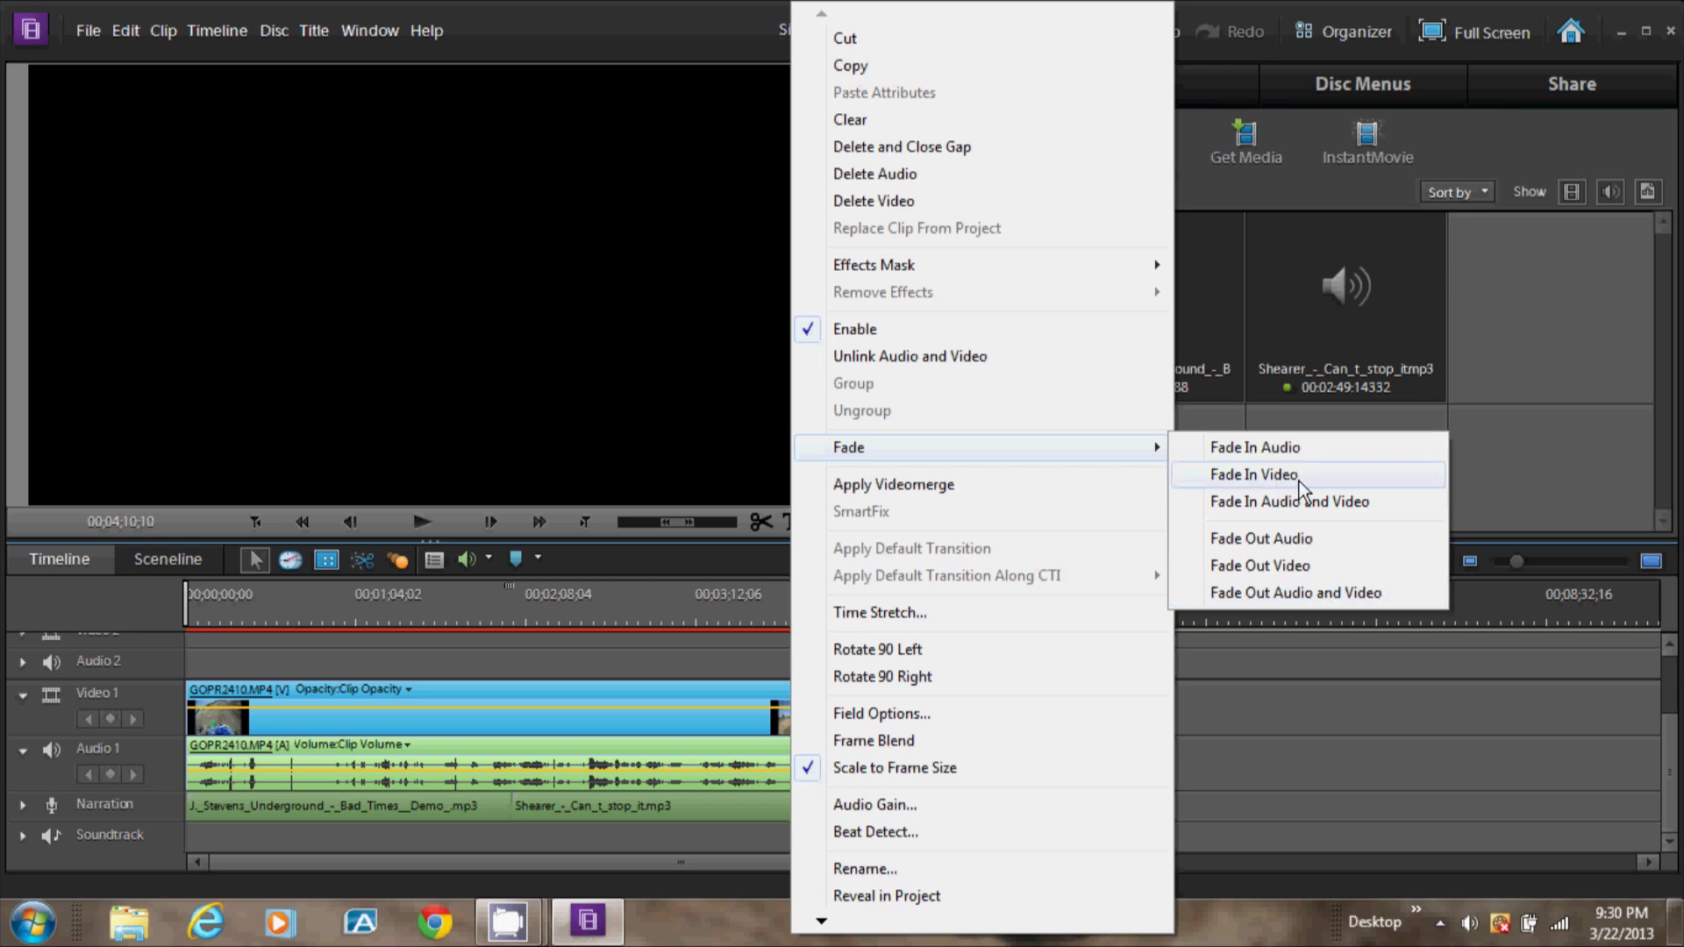
click(1297, 591)
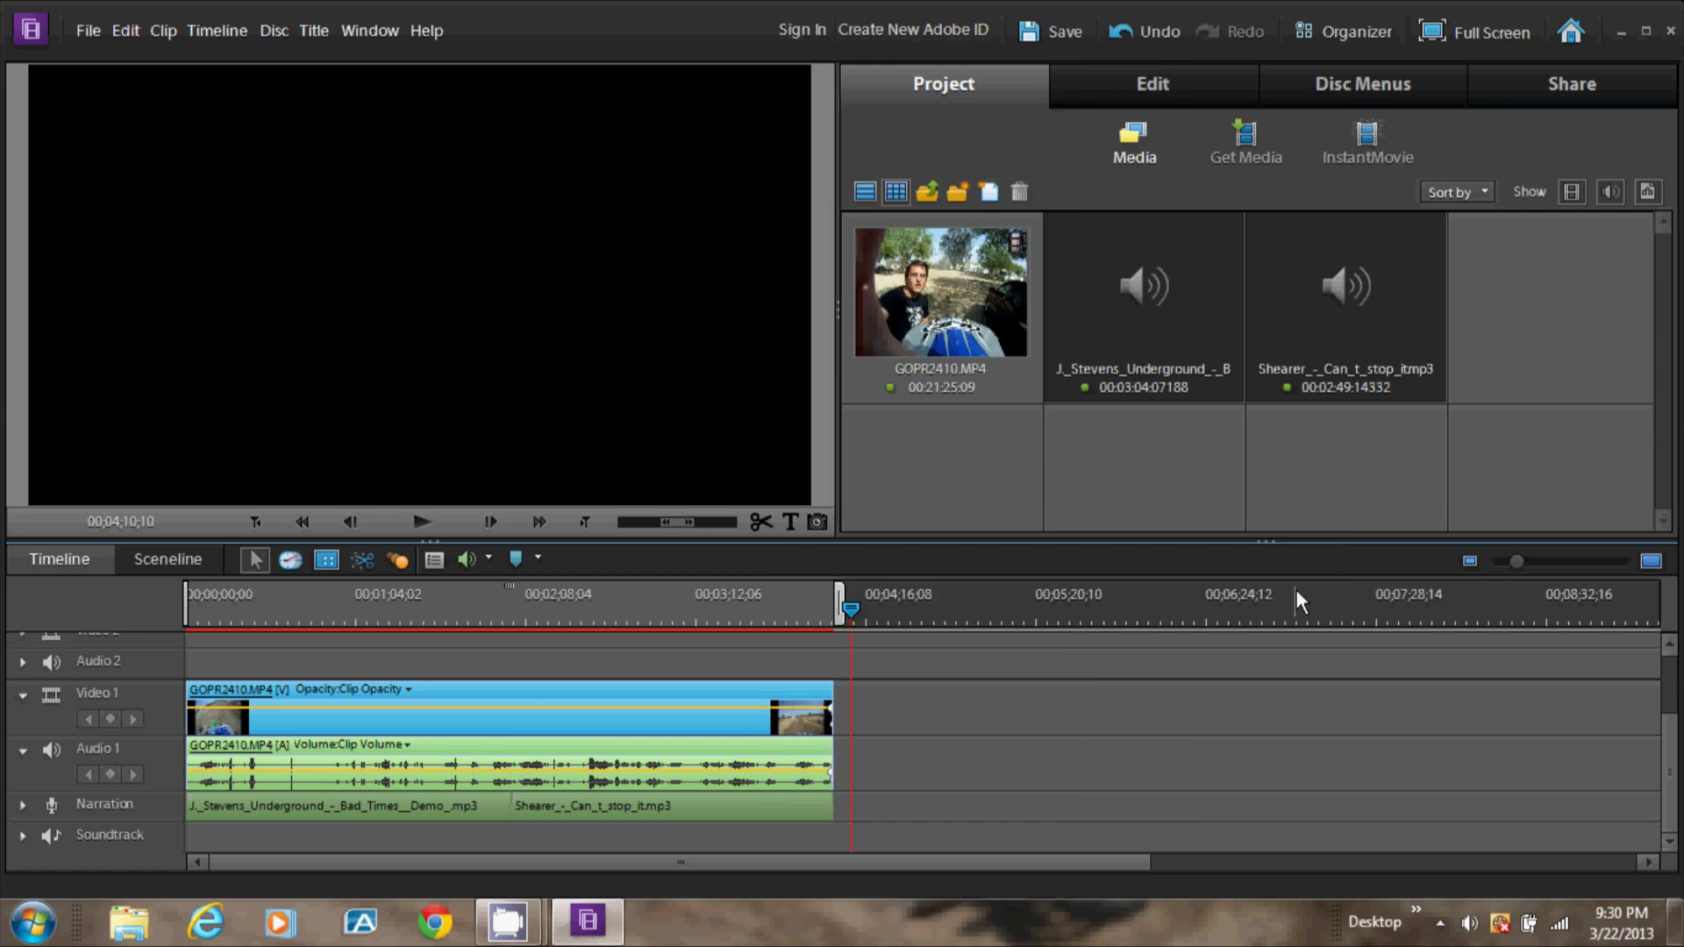
right_click(196, 723)
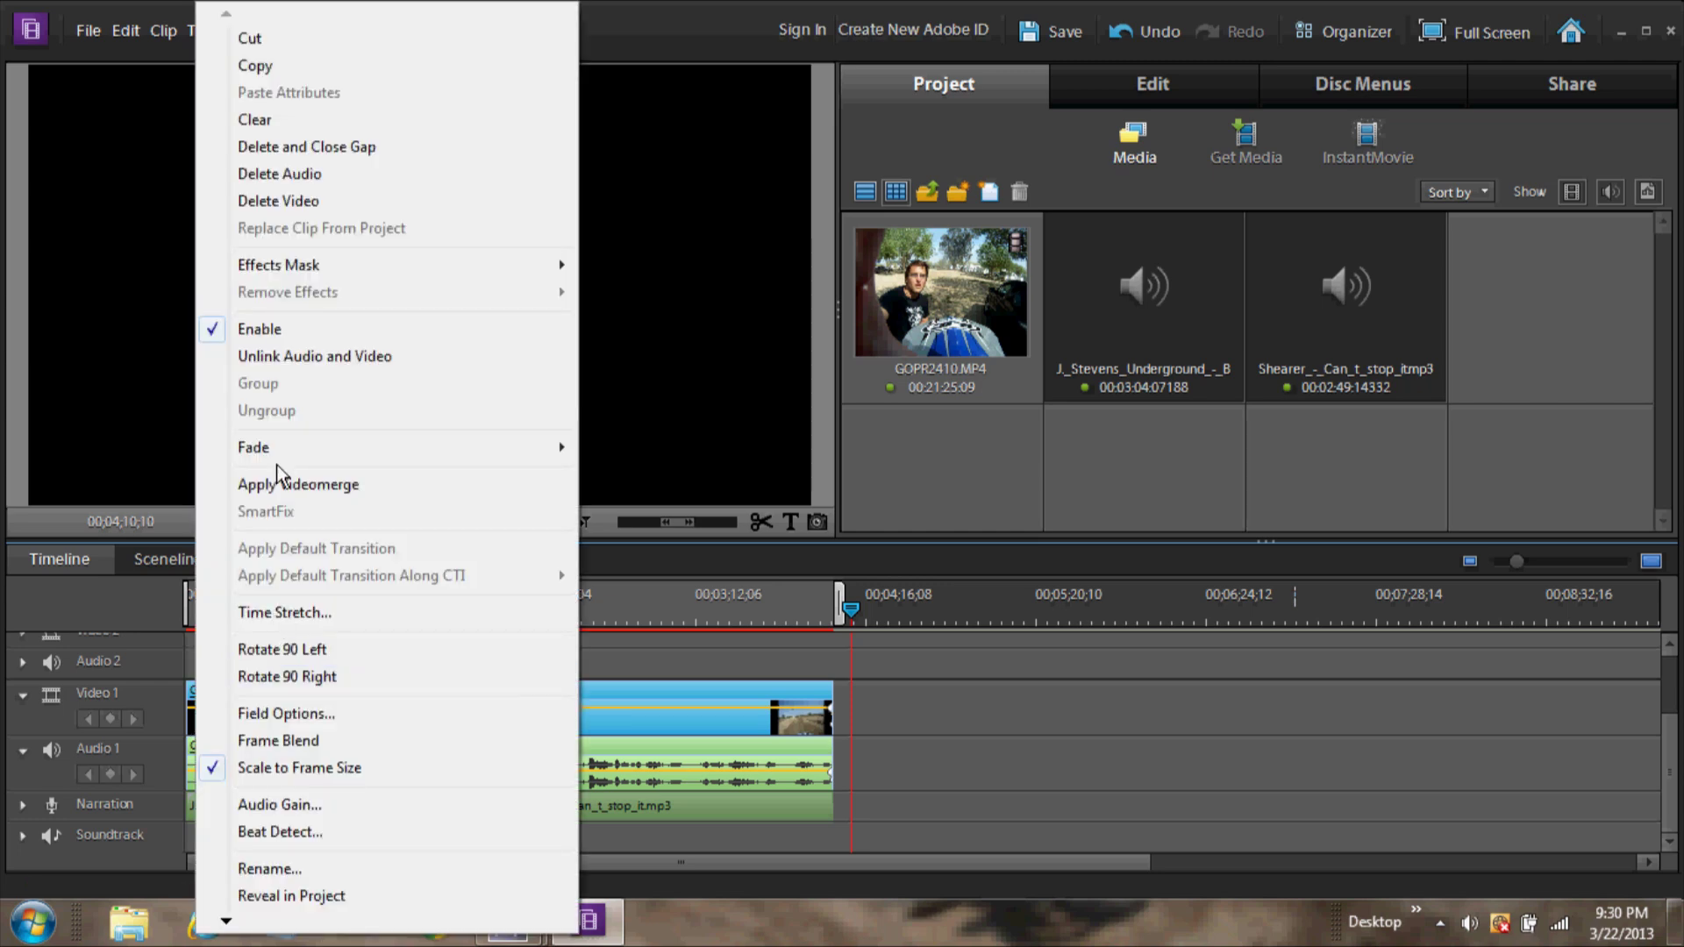
mouse_move(276, 449)
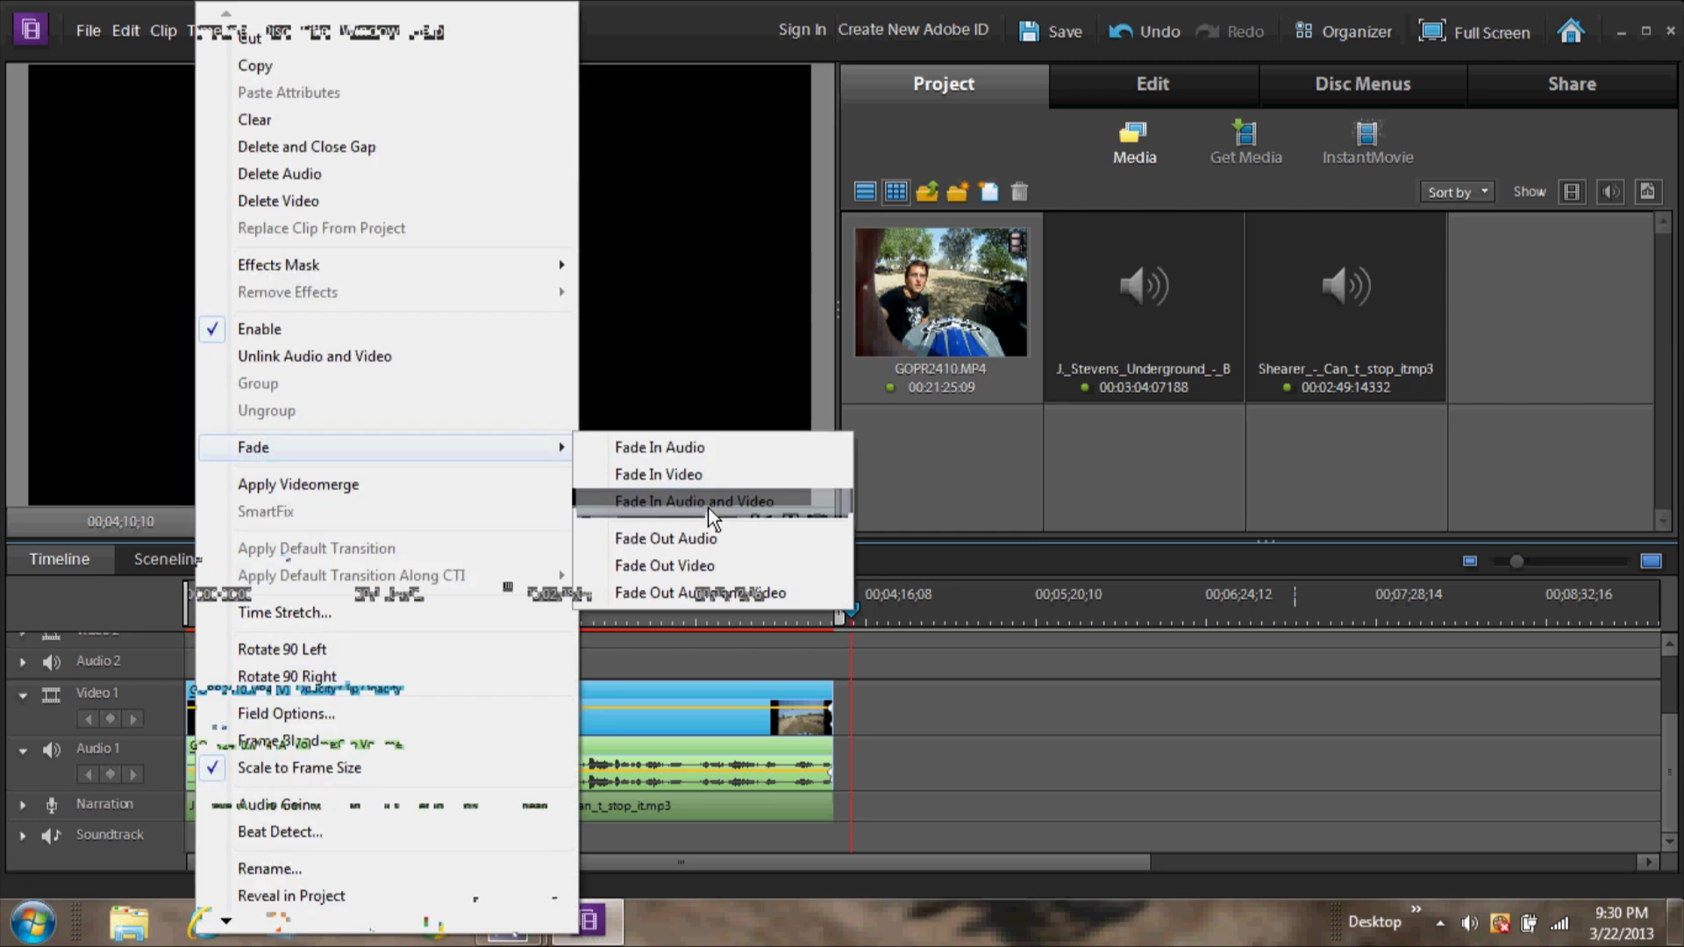
click(708, 504)
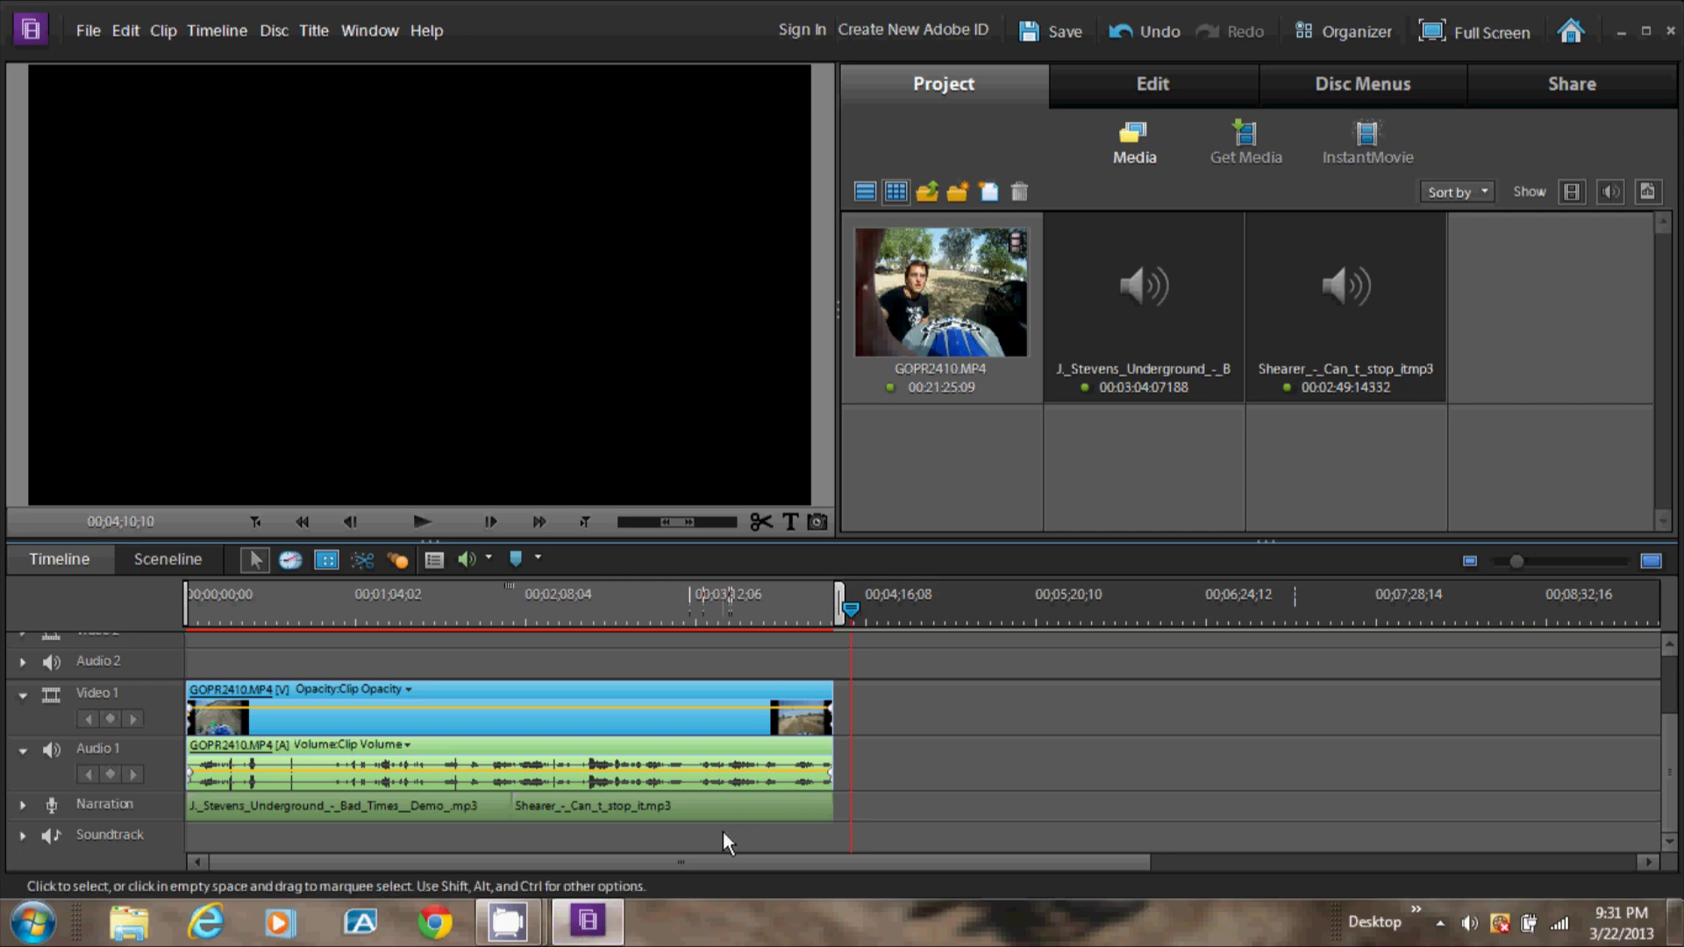
- Add an audio fade-out to the second music clip and a fade to the first
right_click(825, 808)
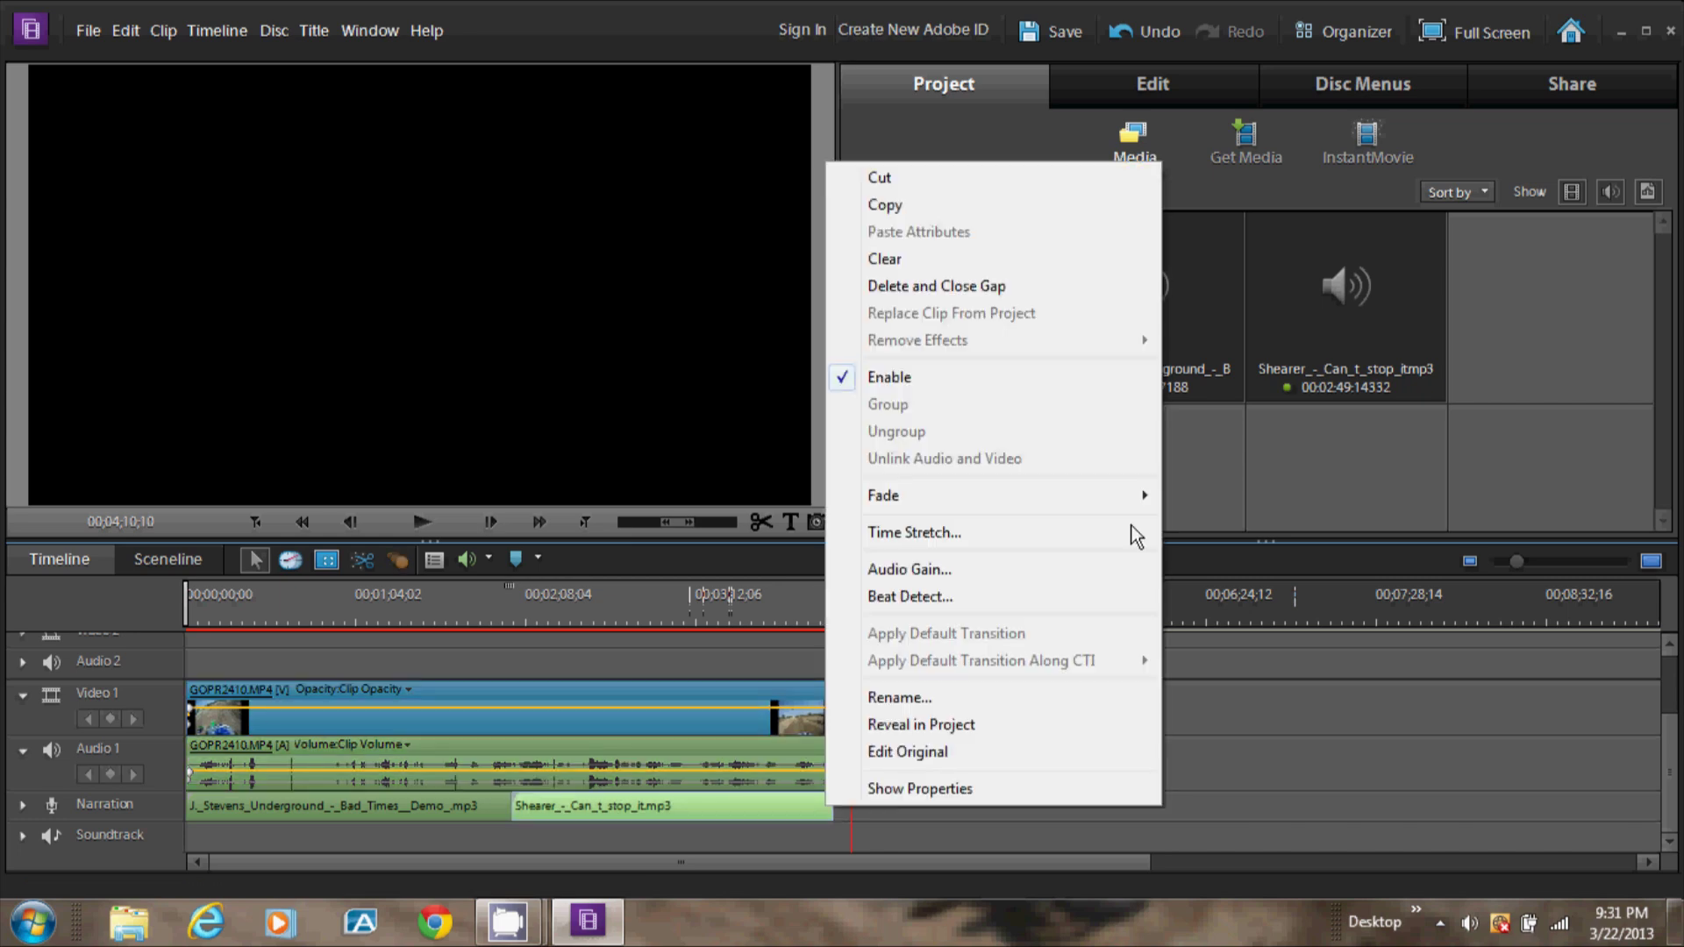
mouse_move(1050, 500)
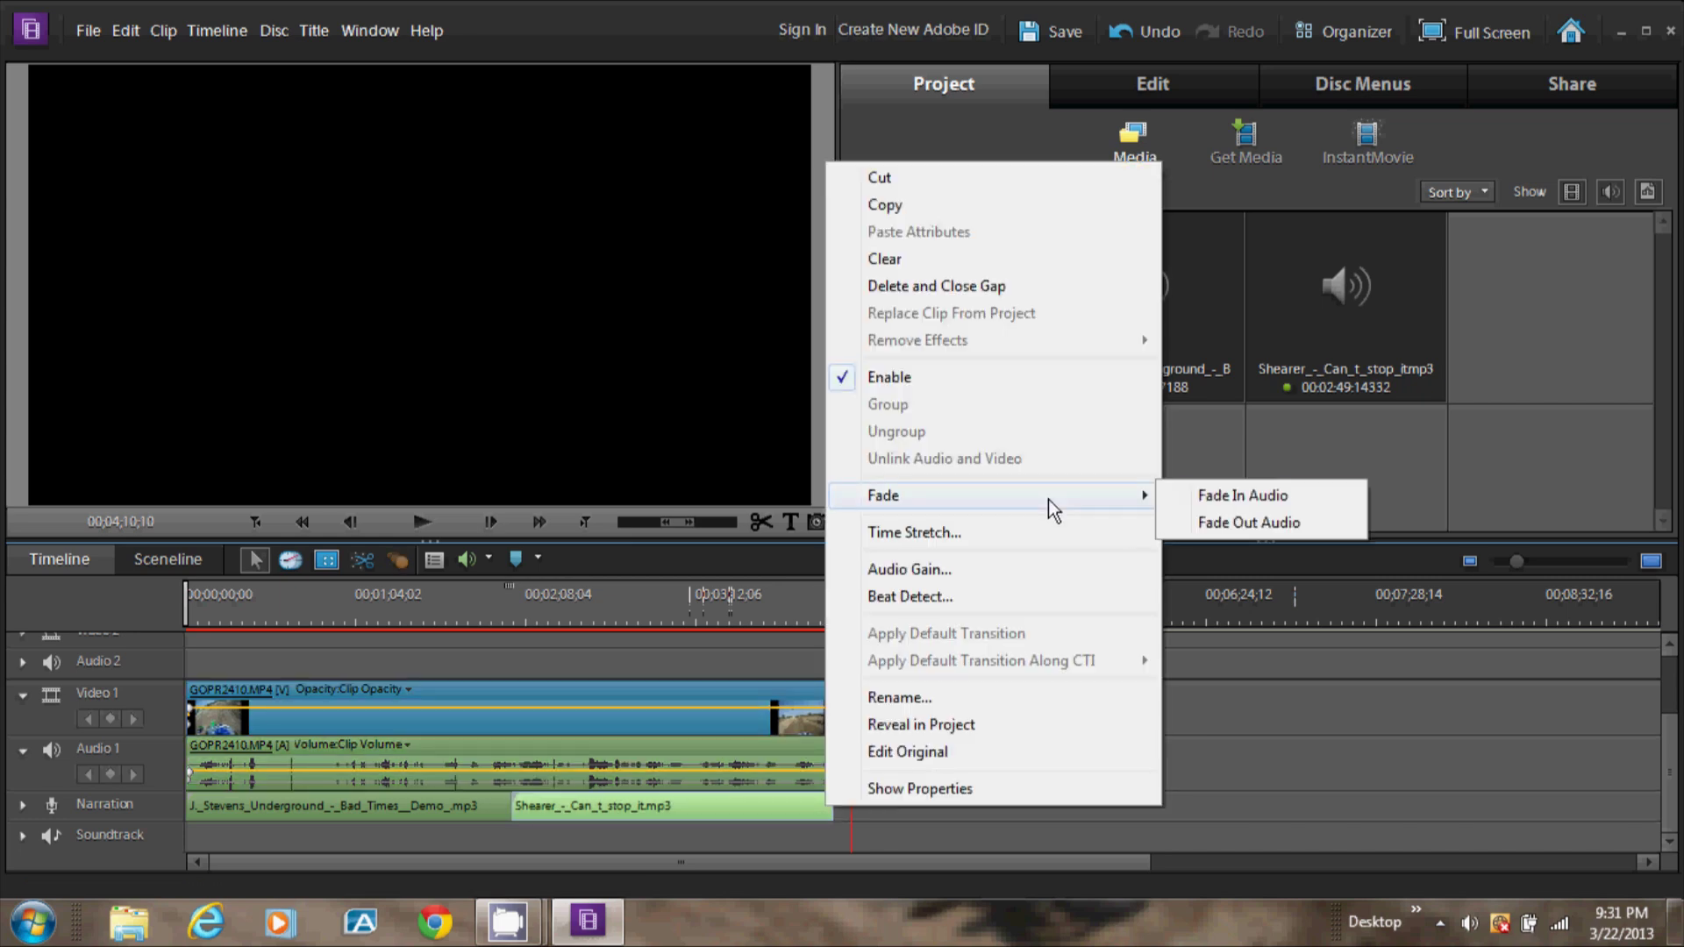
click(1244, 525)
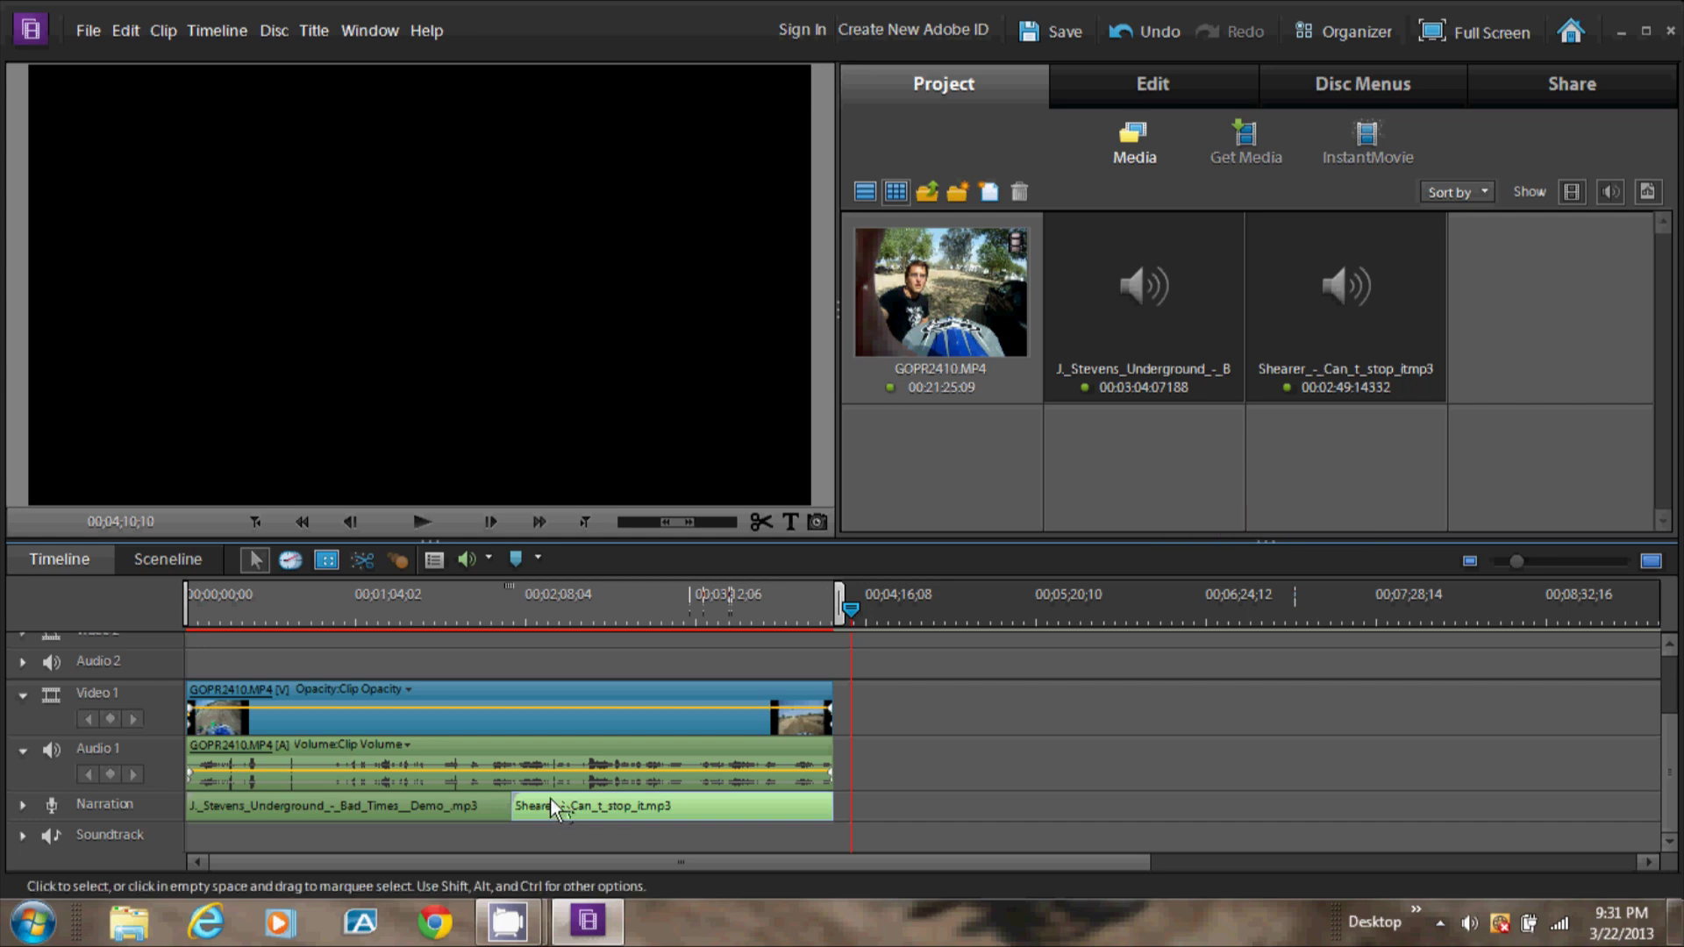
right_click(209, 803)
mouse_move(294, 504)
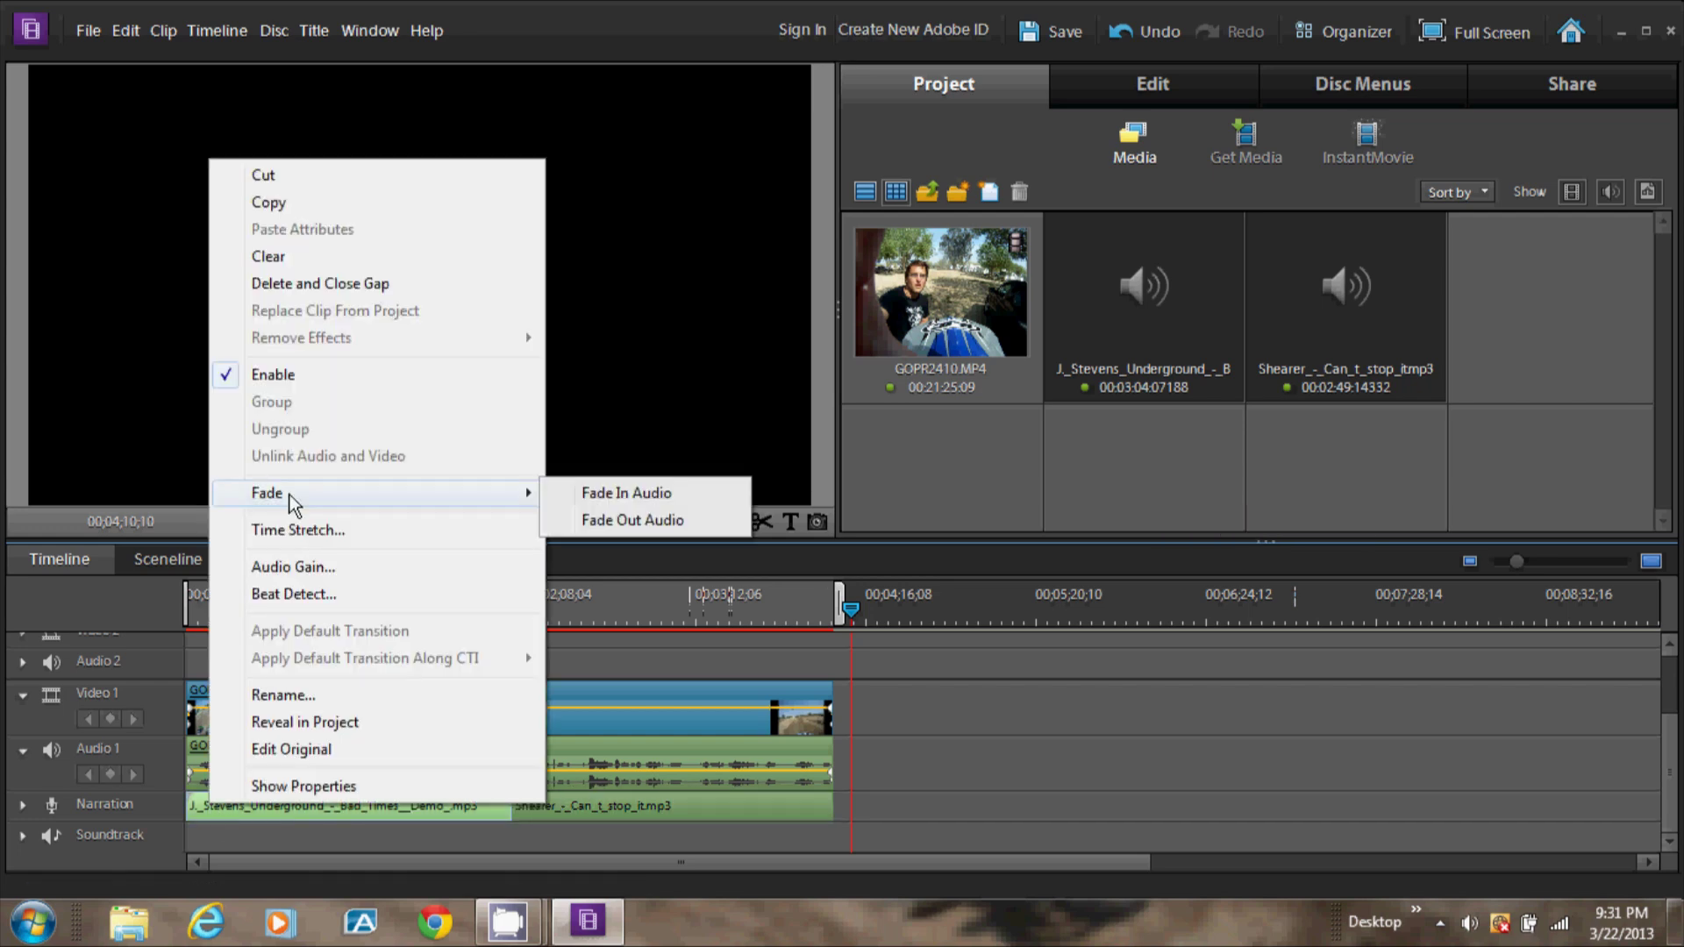
click(586, 524)
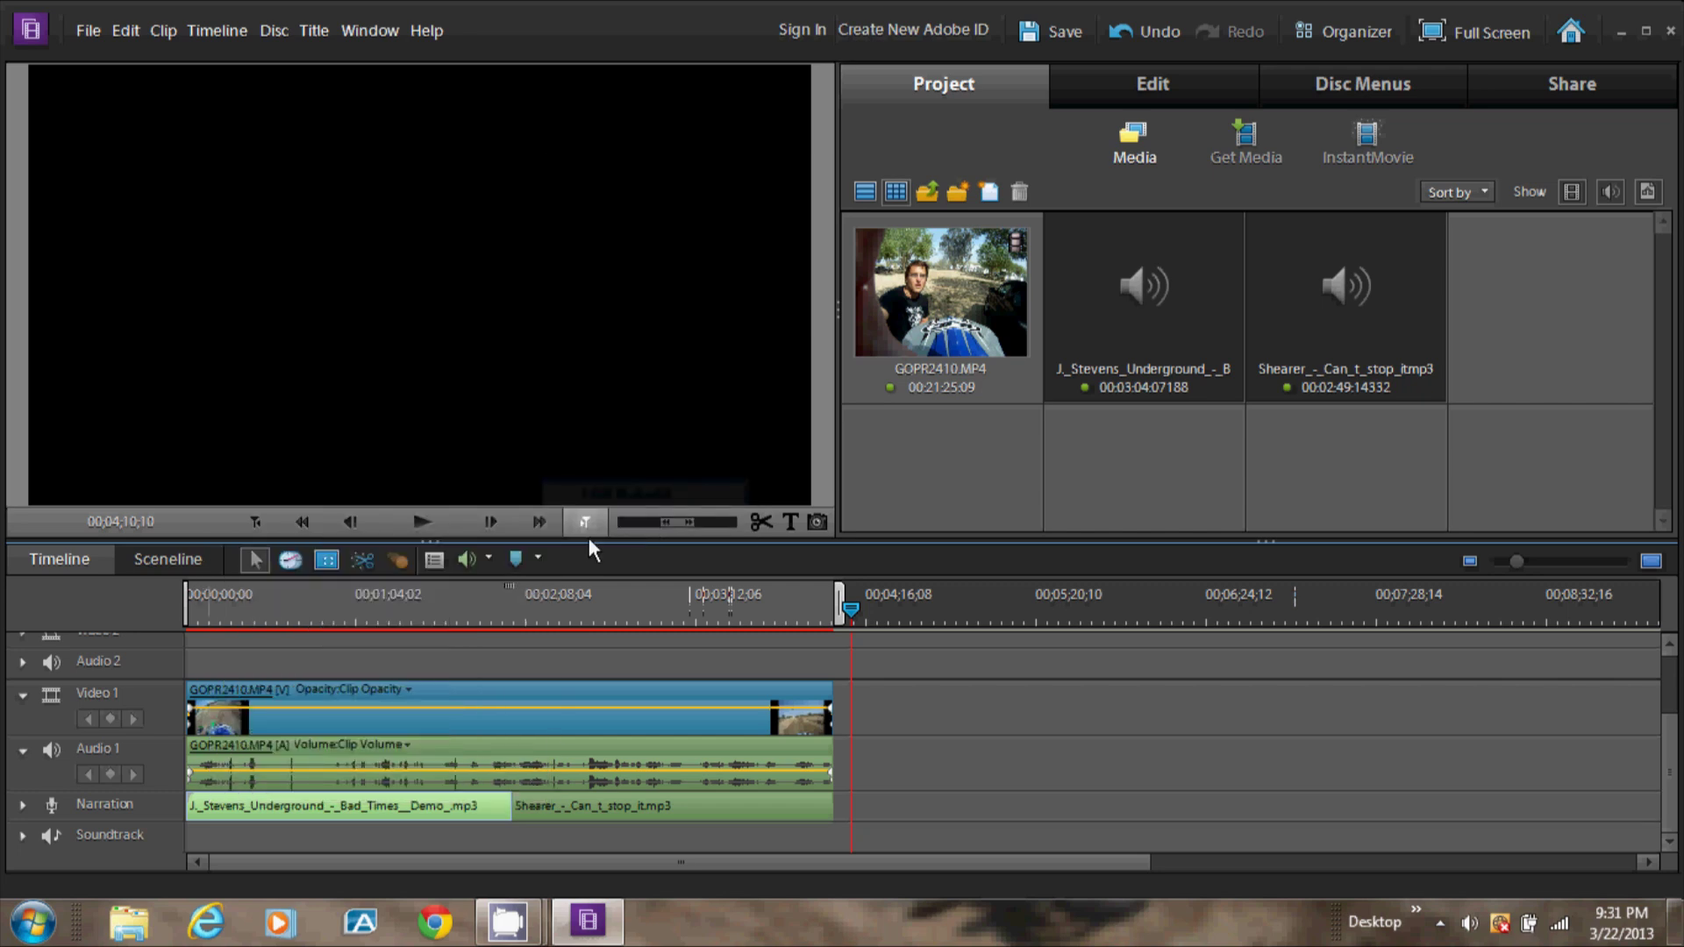
- Fade the first music clip's audio in and out, undoing a doubled fade, then fade in the second
right_click(504, 808)
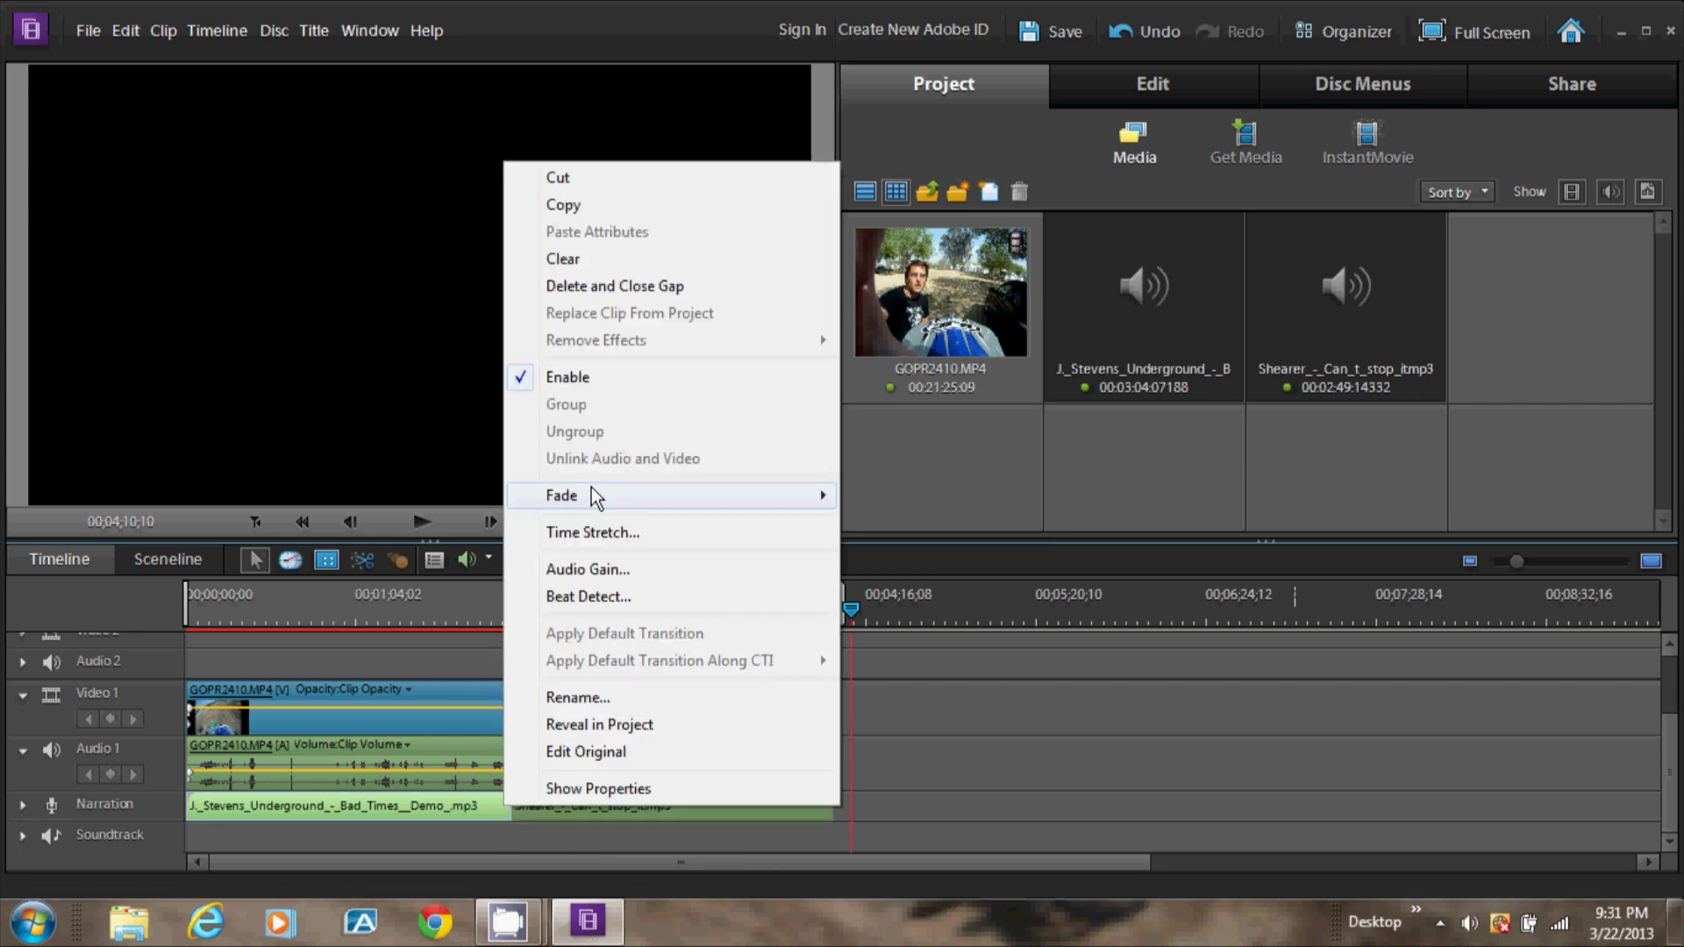
mouse_move(591, 489)
click(917, 497)
key(ctrl+z)
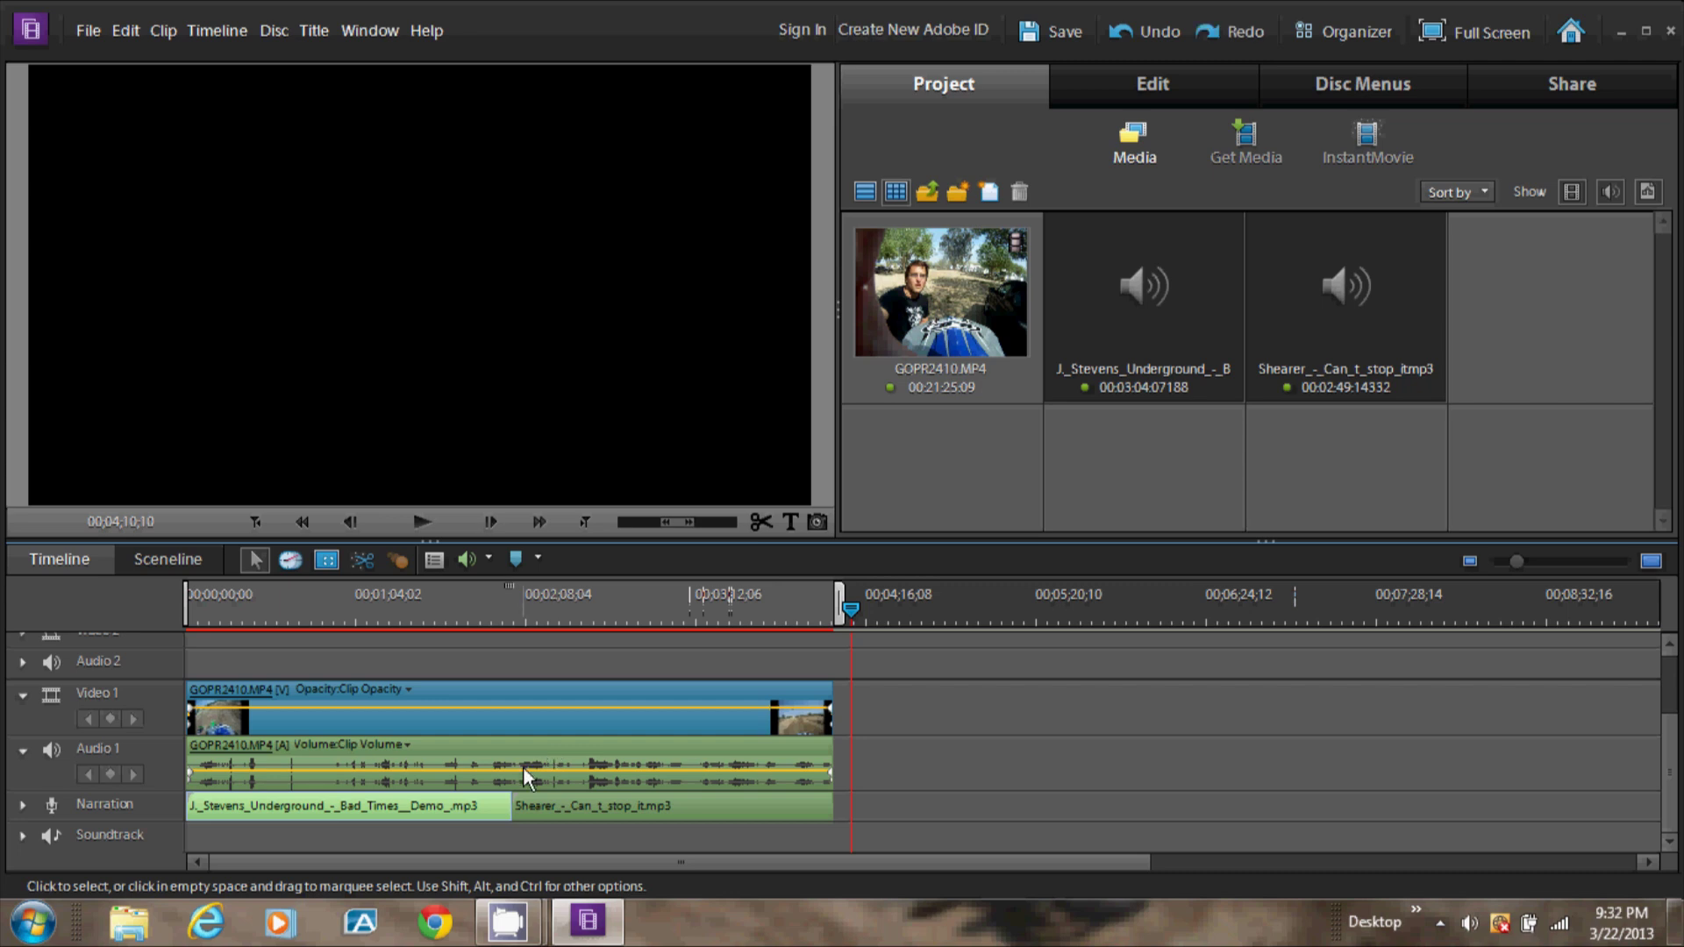
right_click(498, 808)
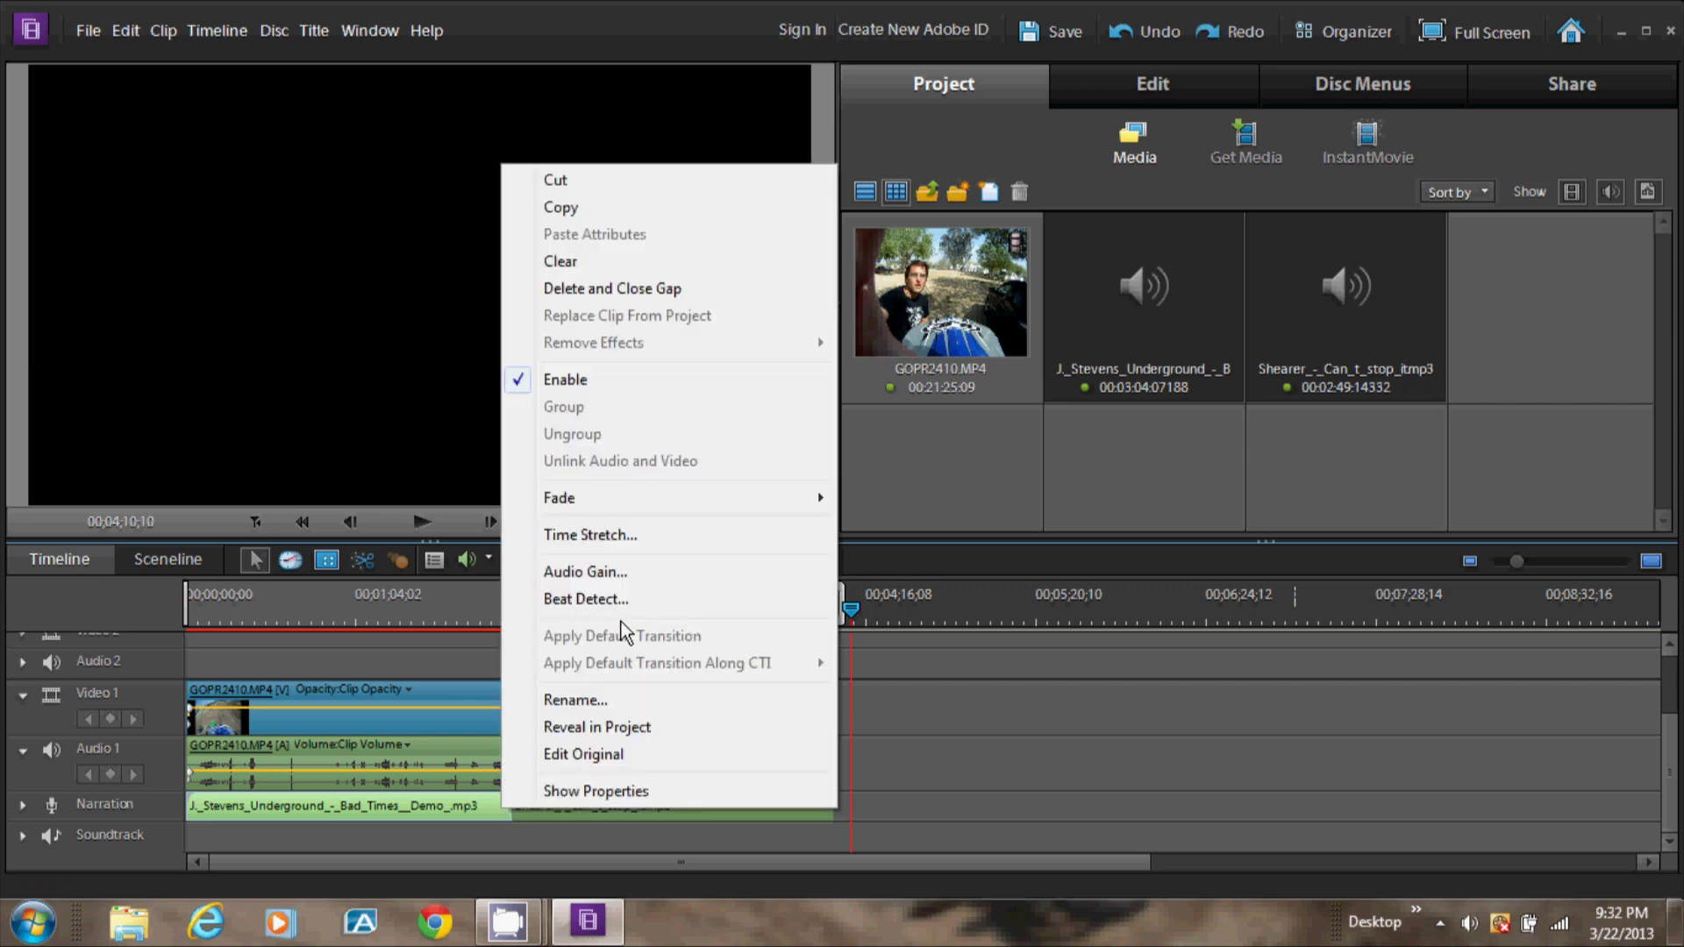
mouse_move(580, 496)
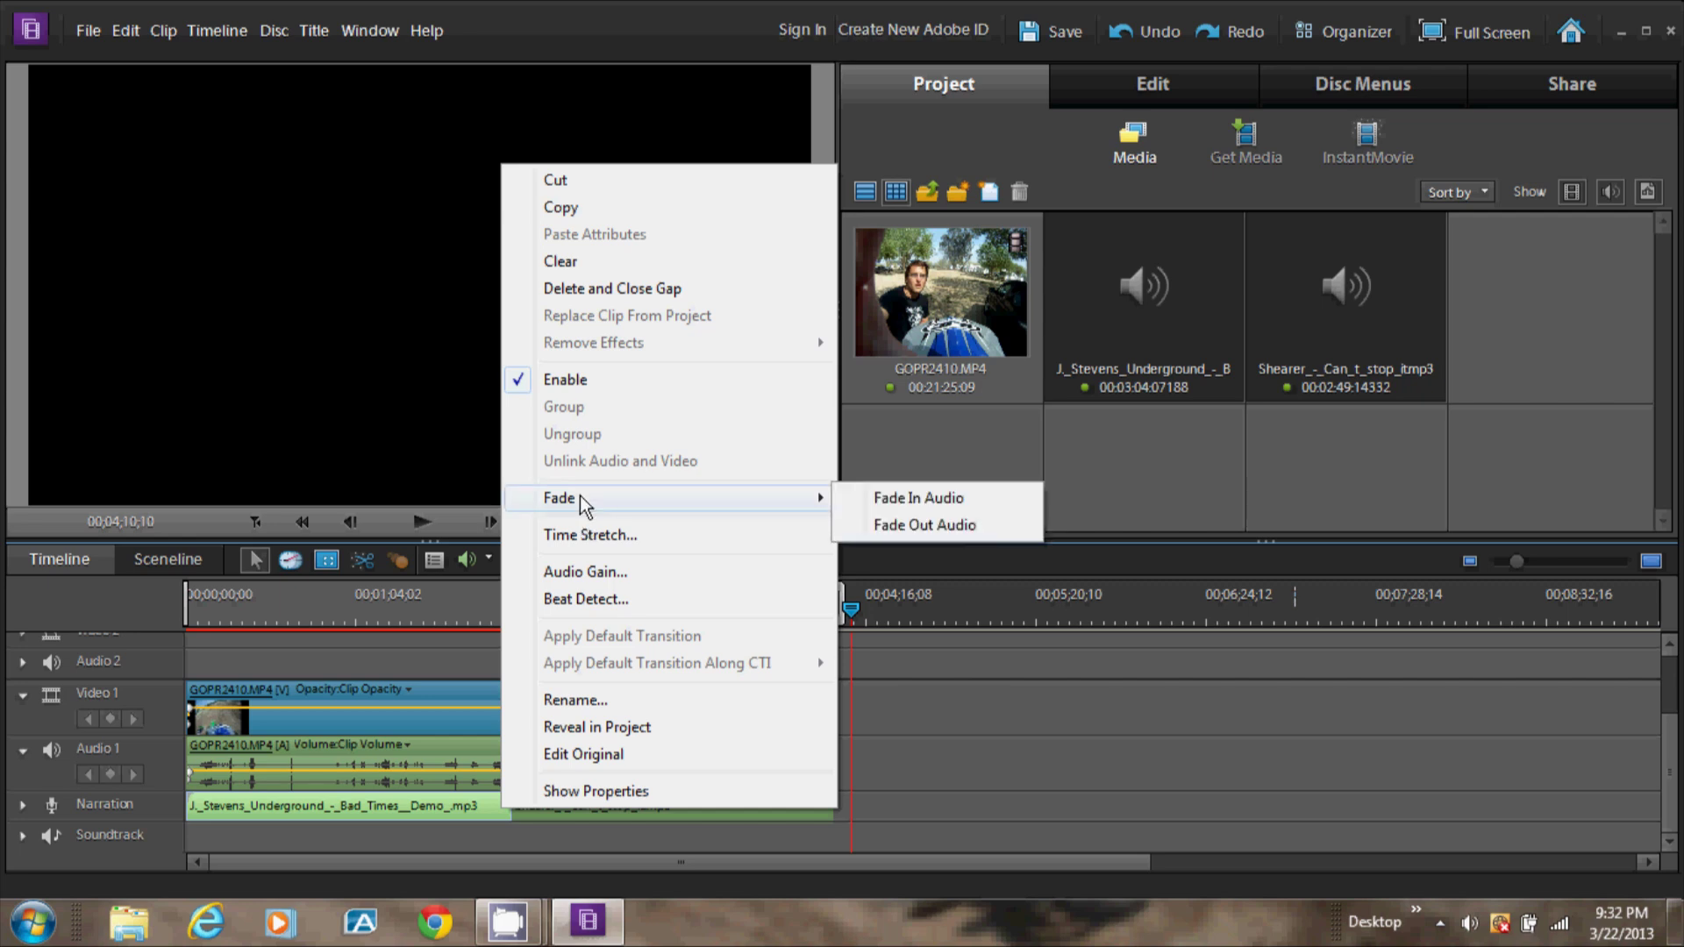
click(965, 527)
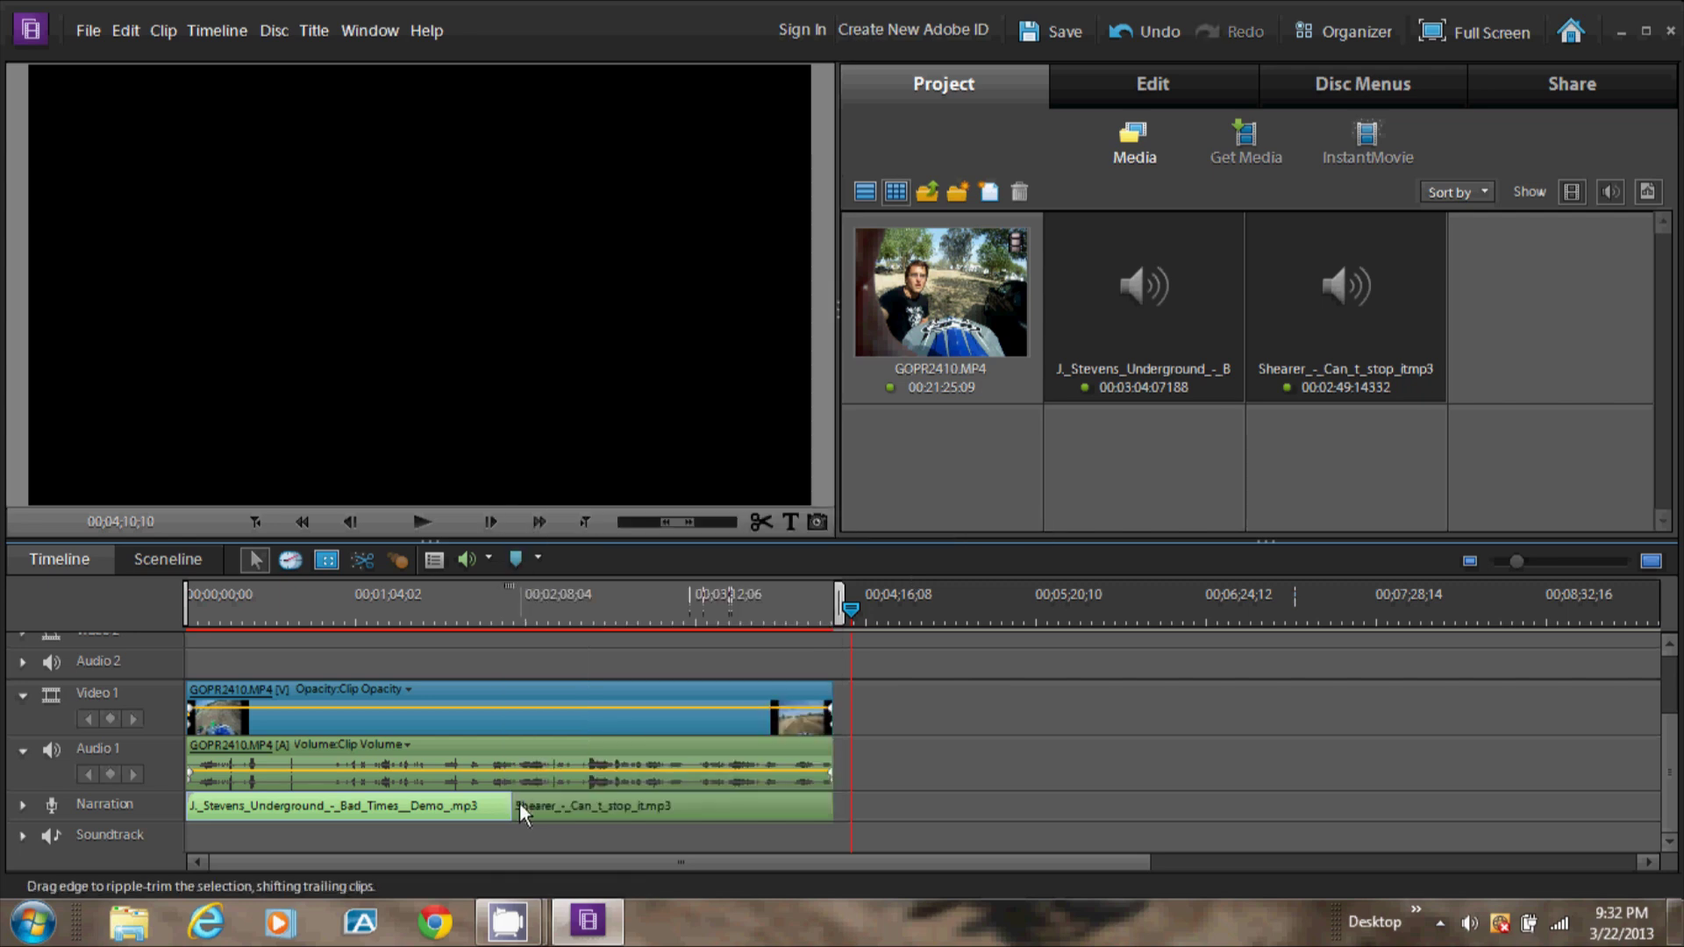
right_click(521, 804)
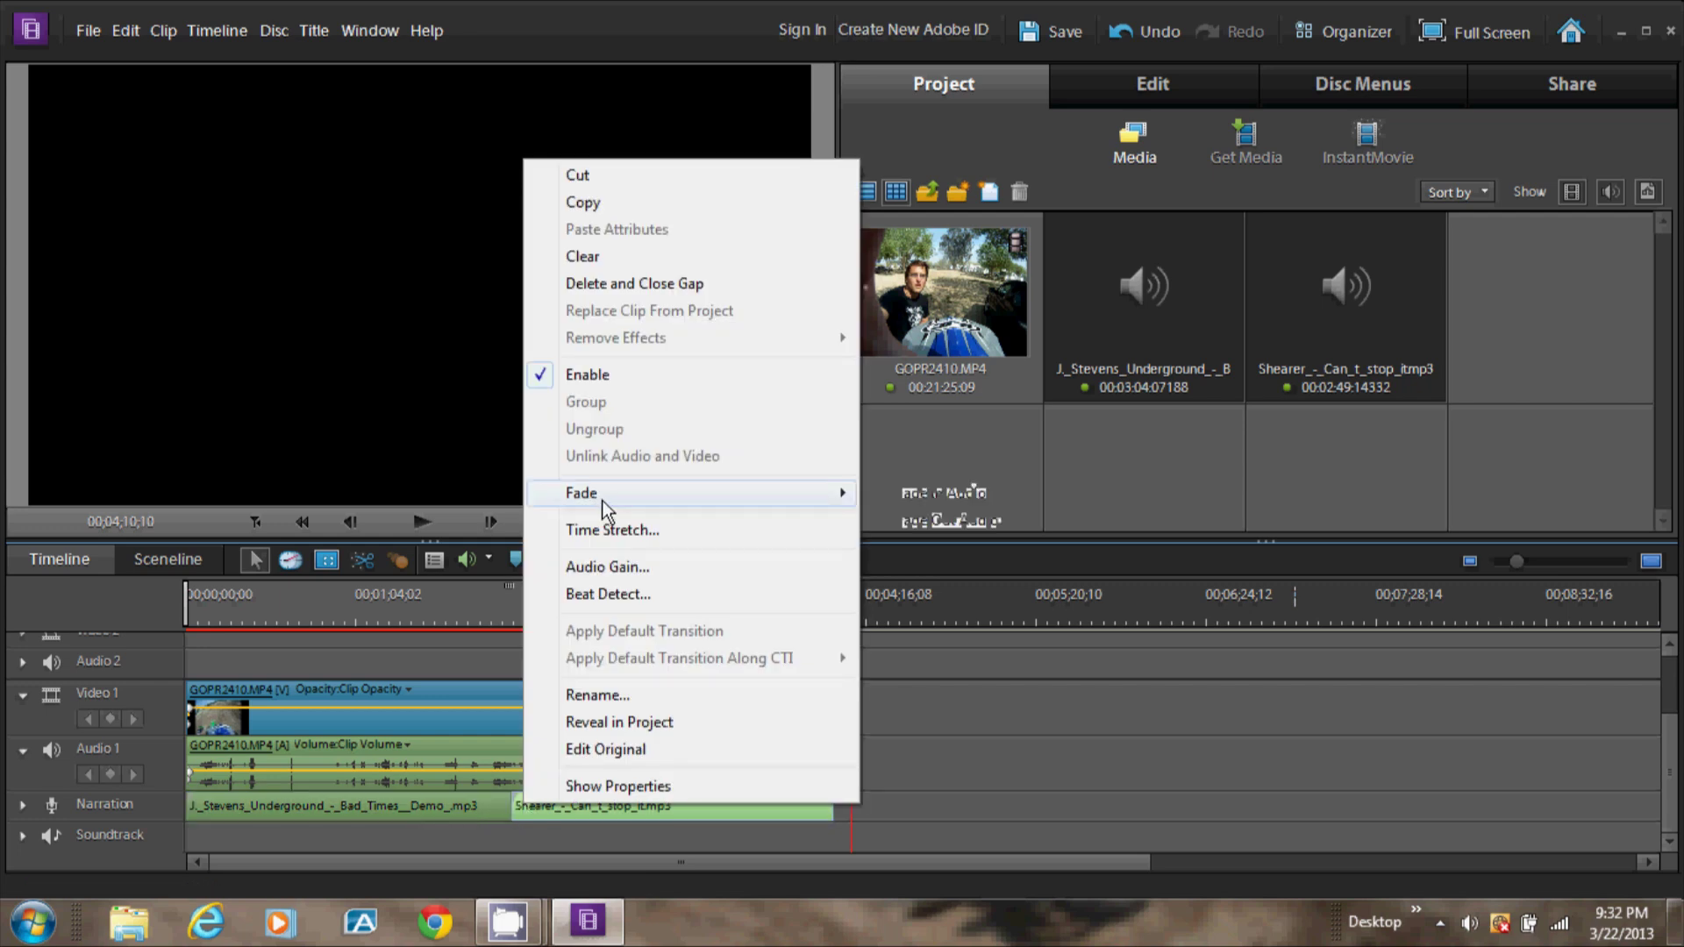
mouse_move(602, 501)
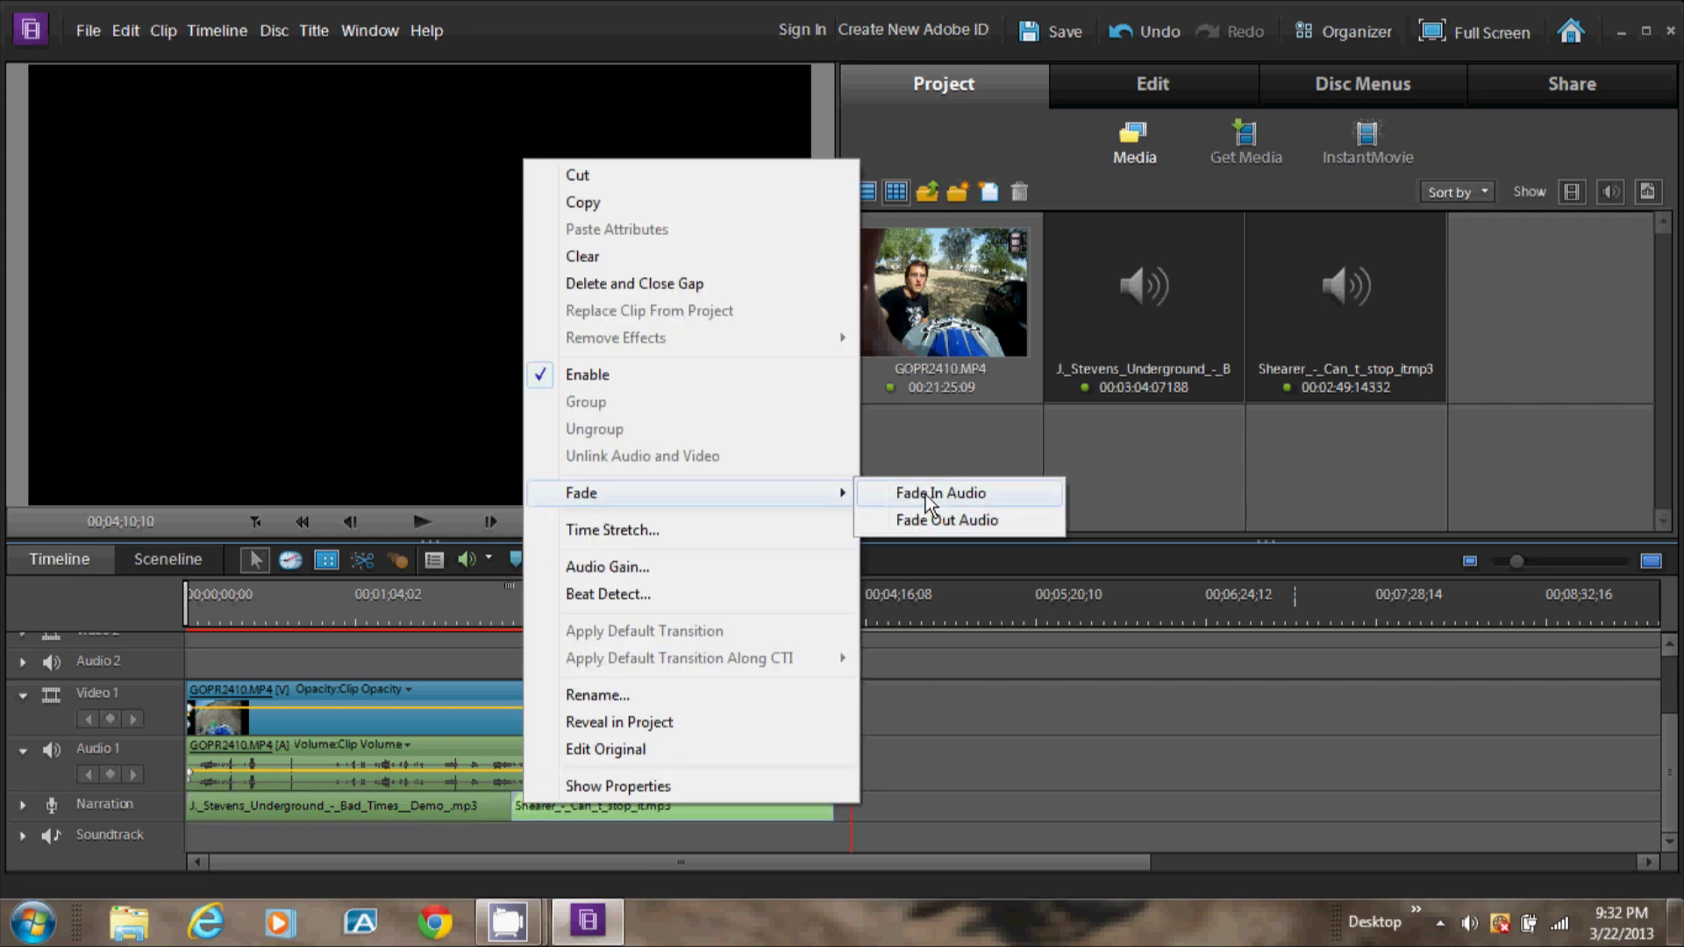
click(928, 497)
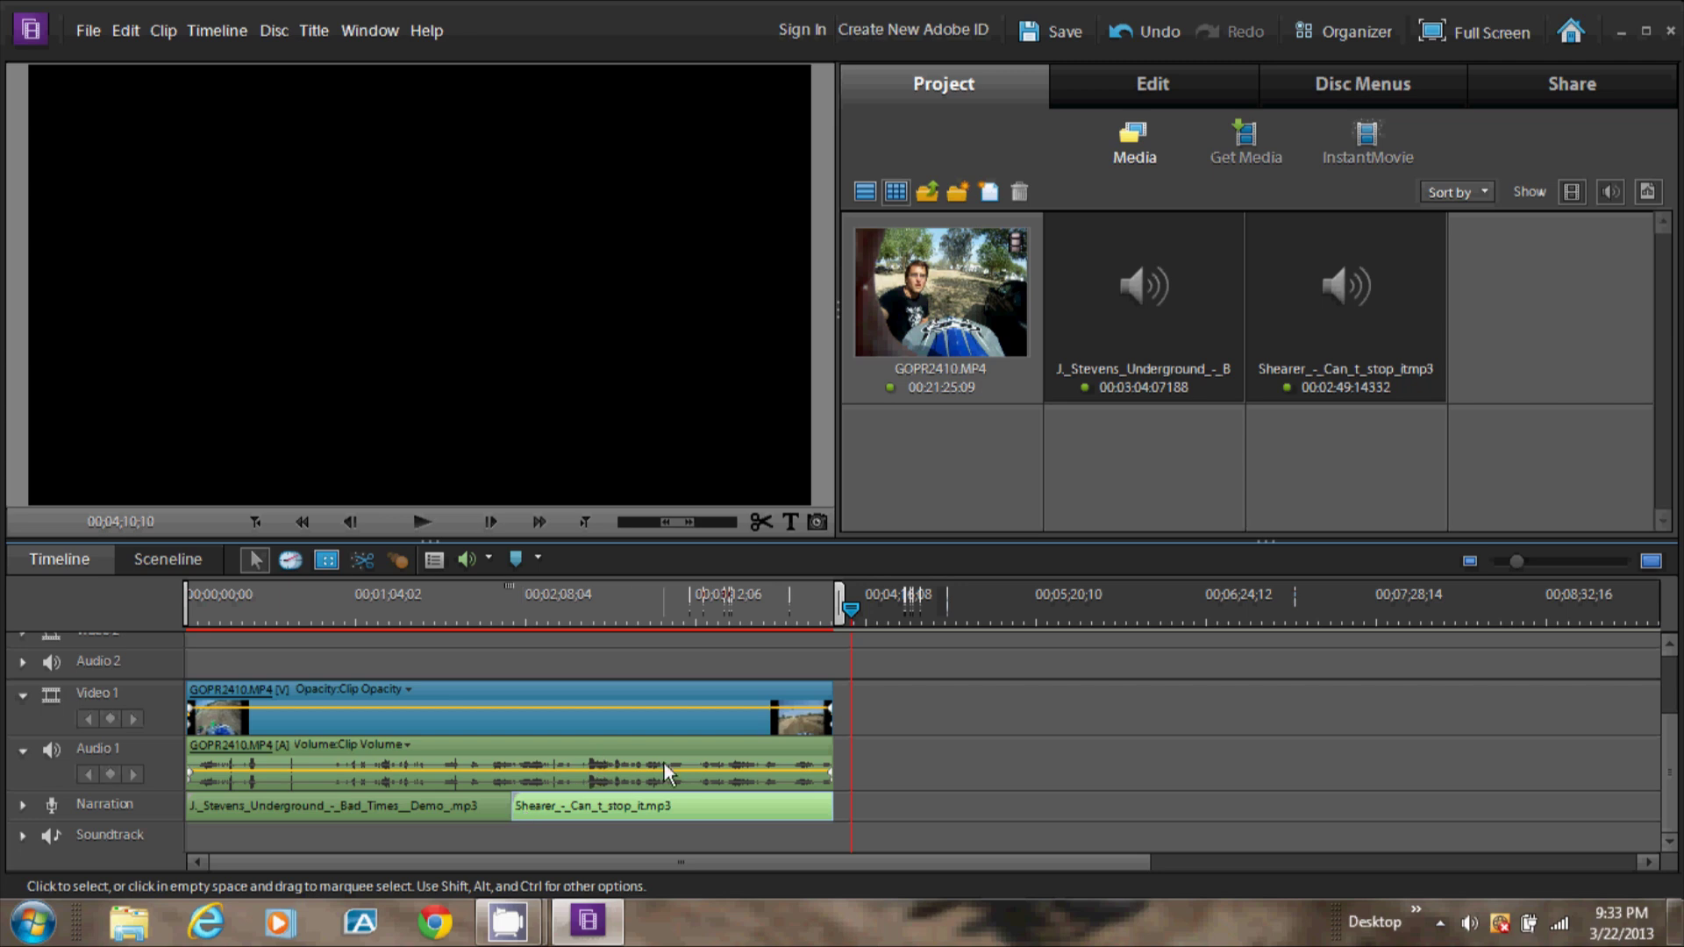
- Delete the GoPro clip's original audio and move both music clips up onto Audio 1 from 00;00;00;00
right_click(686, 765)
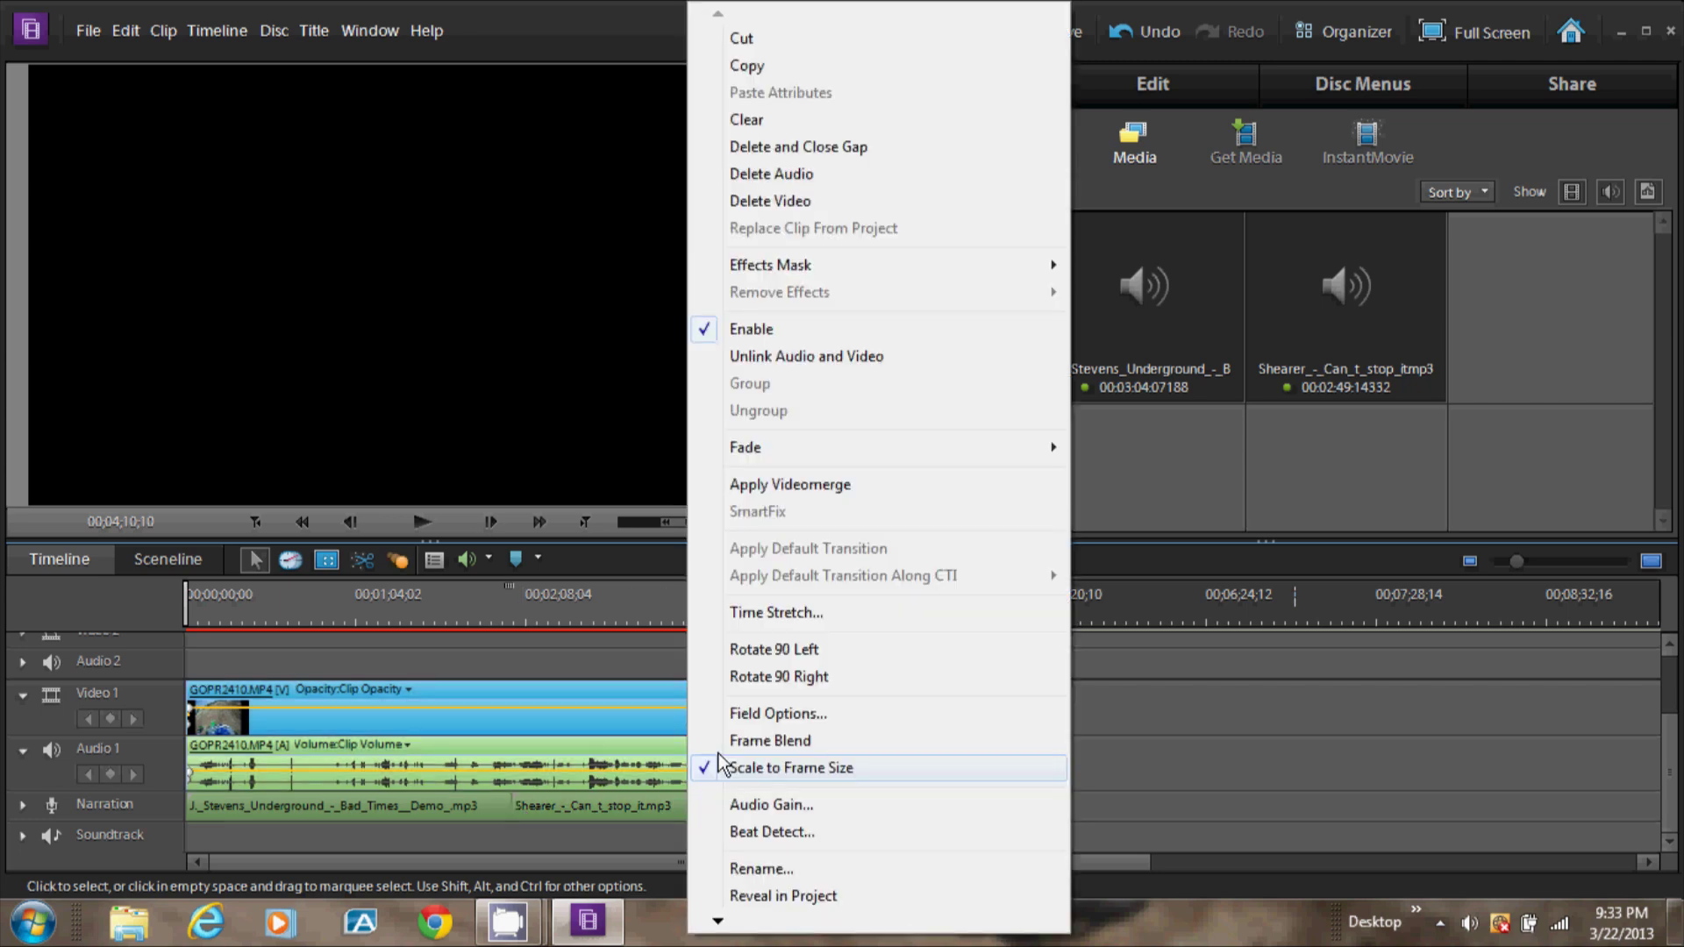
click(800, 174)
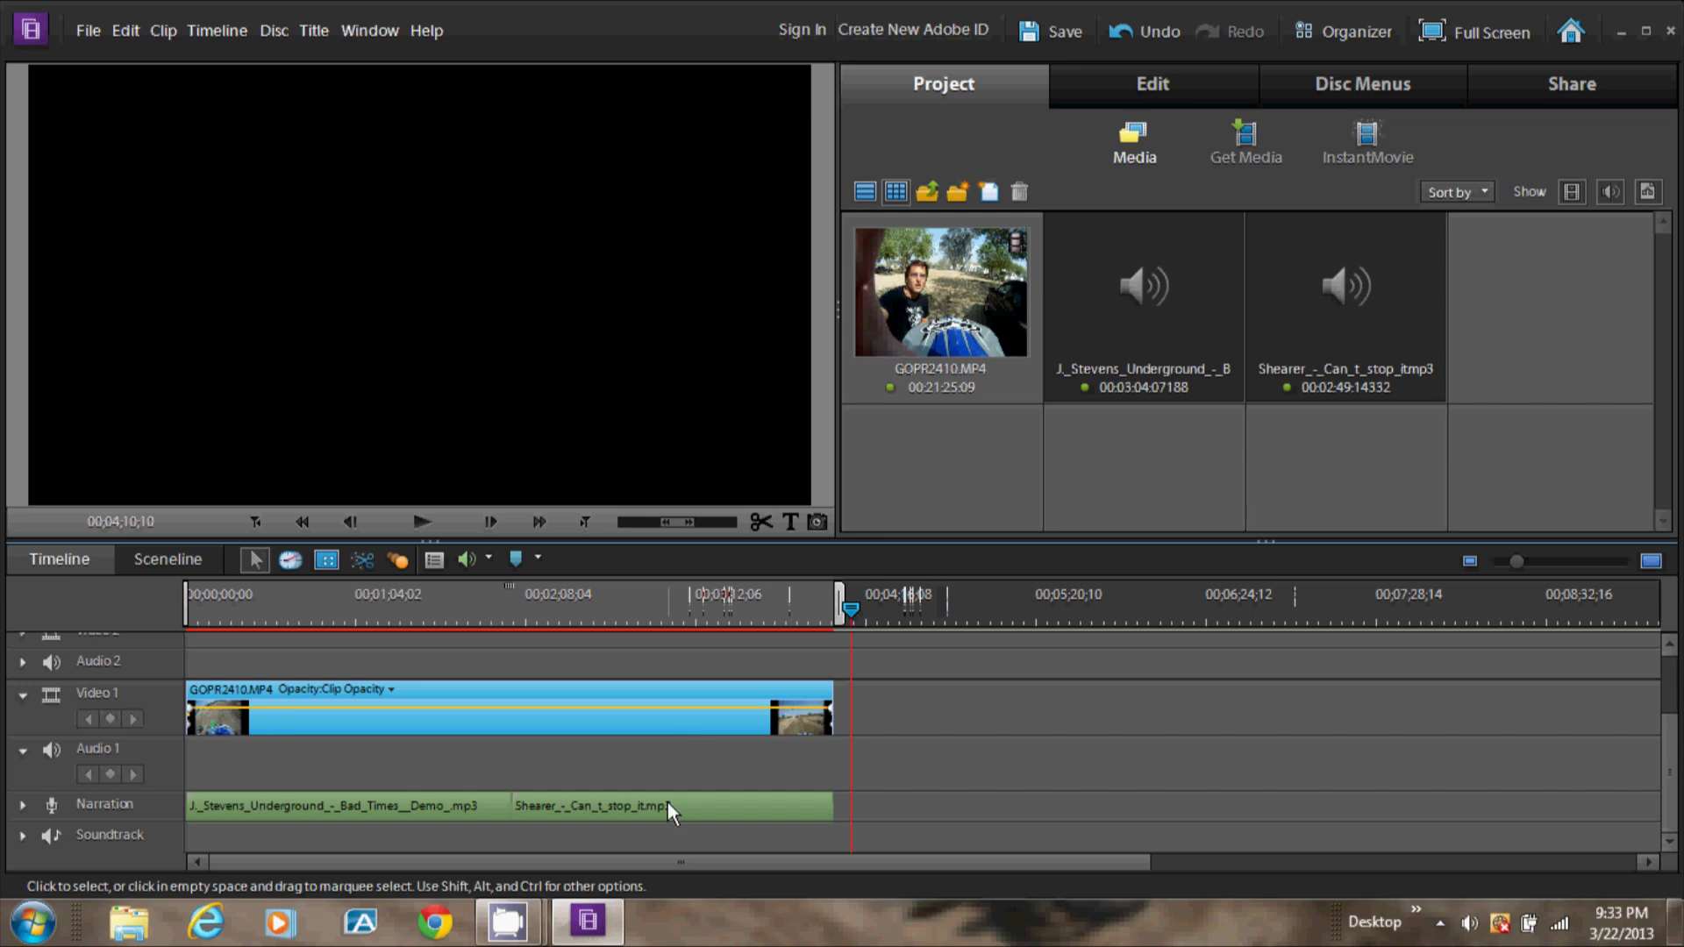
drag(666, 807, 671, 772)
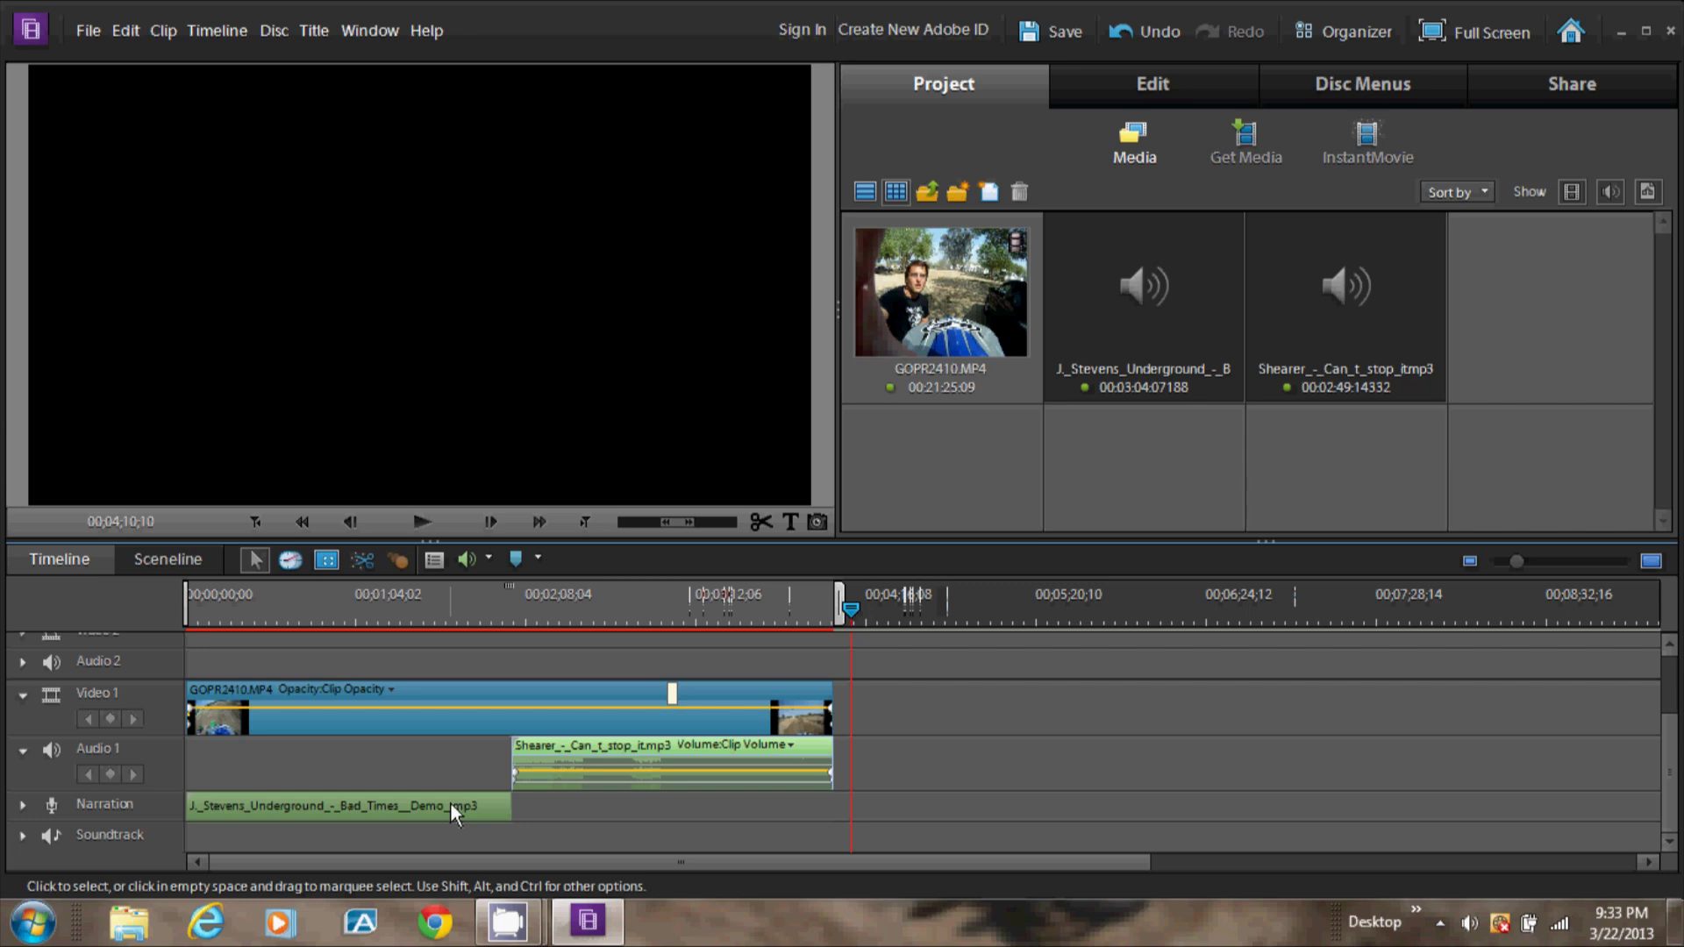
drag(449, 802, 456, 775)
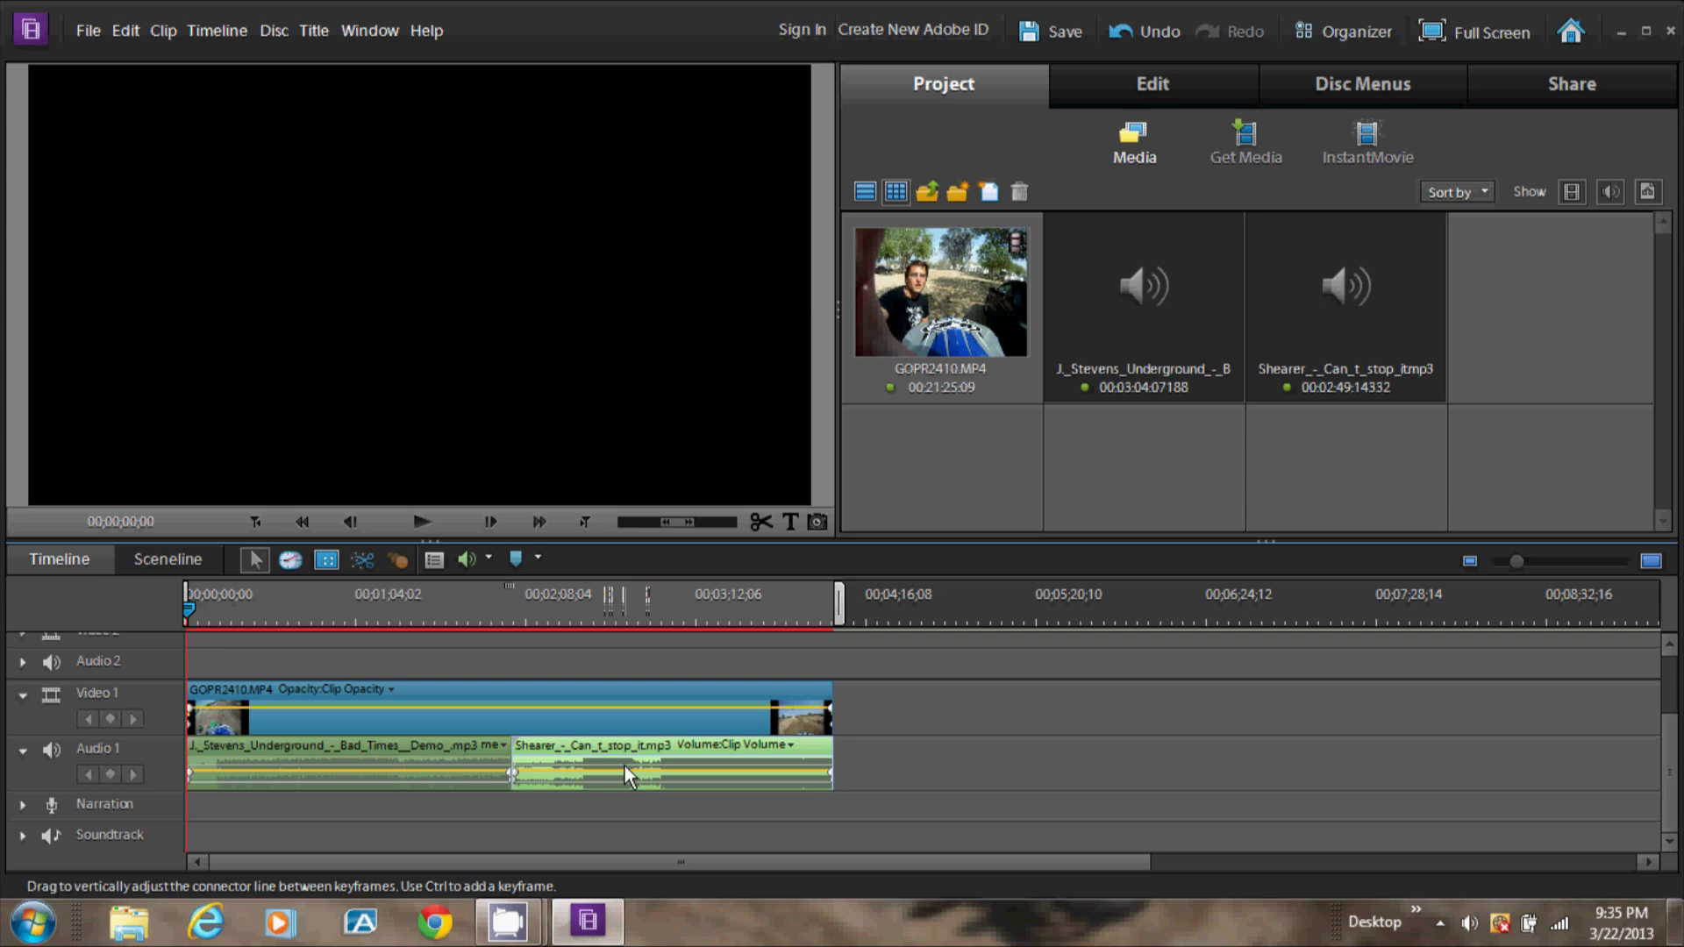
- Drag the Shearer clip's volume line up to 6.02dB, then down to -1.45dB, and undo the last change
drag(622, 775, 623, 765)
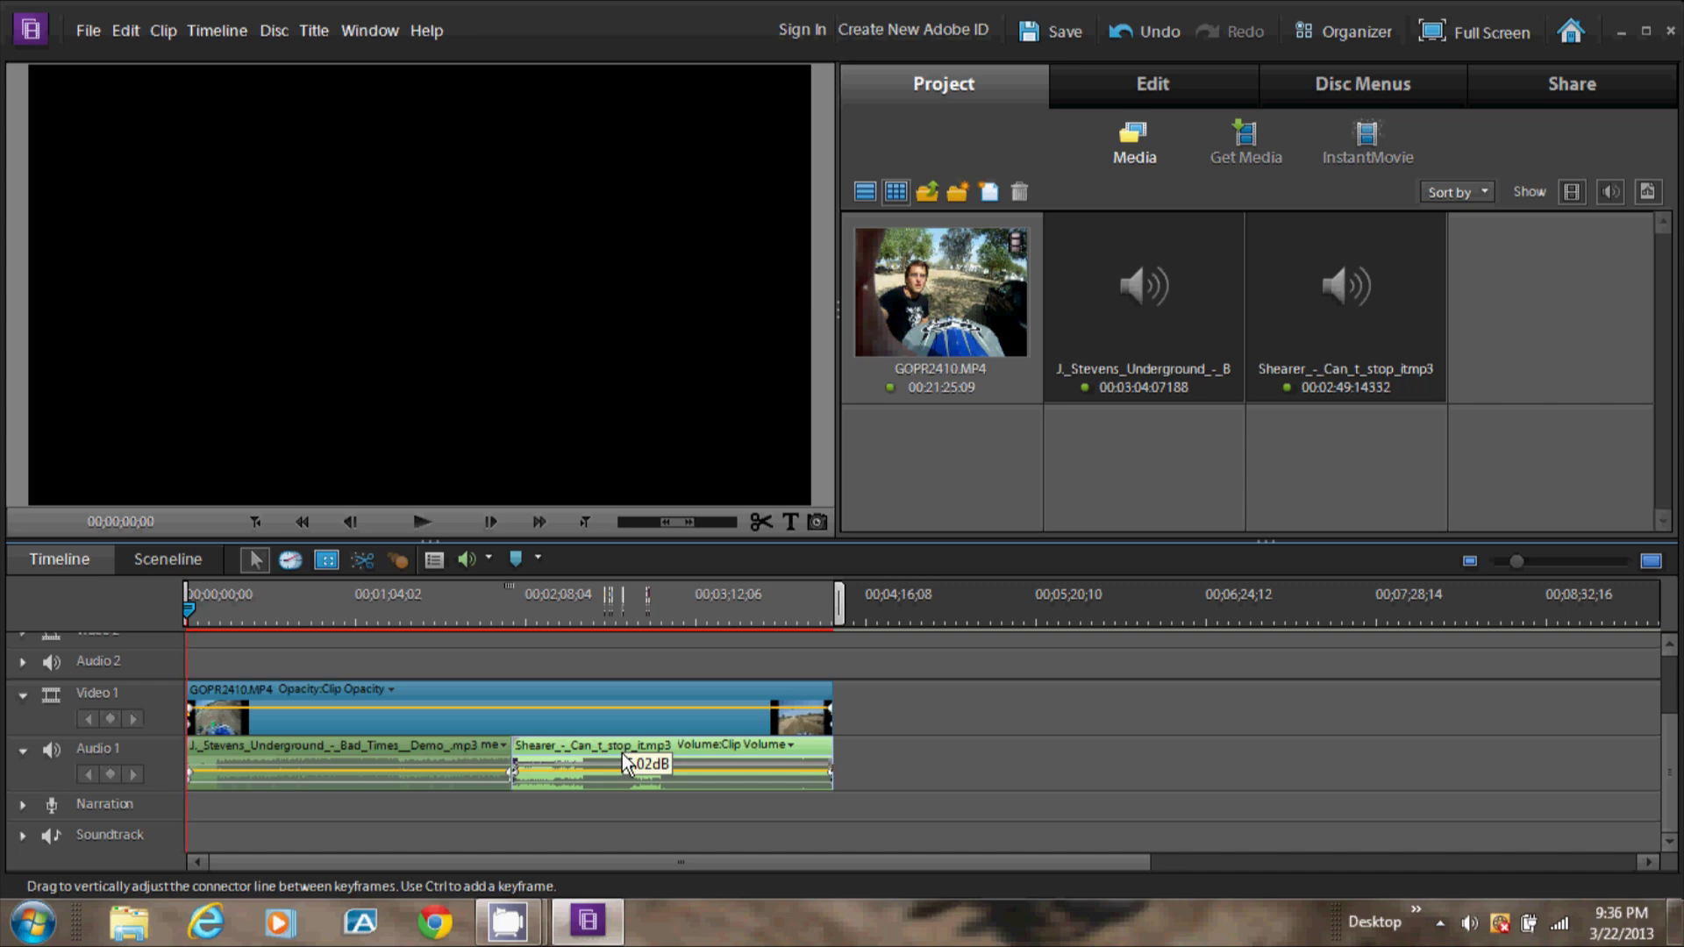
drag(625, 754, 626, 776)
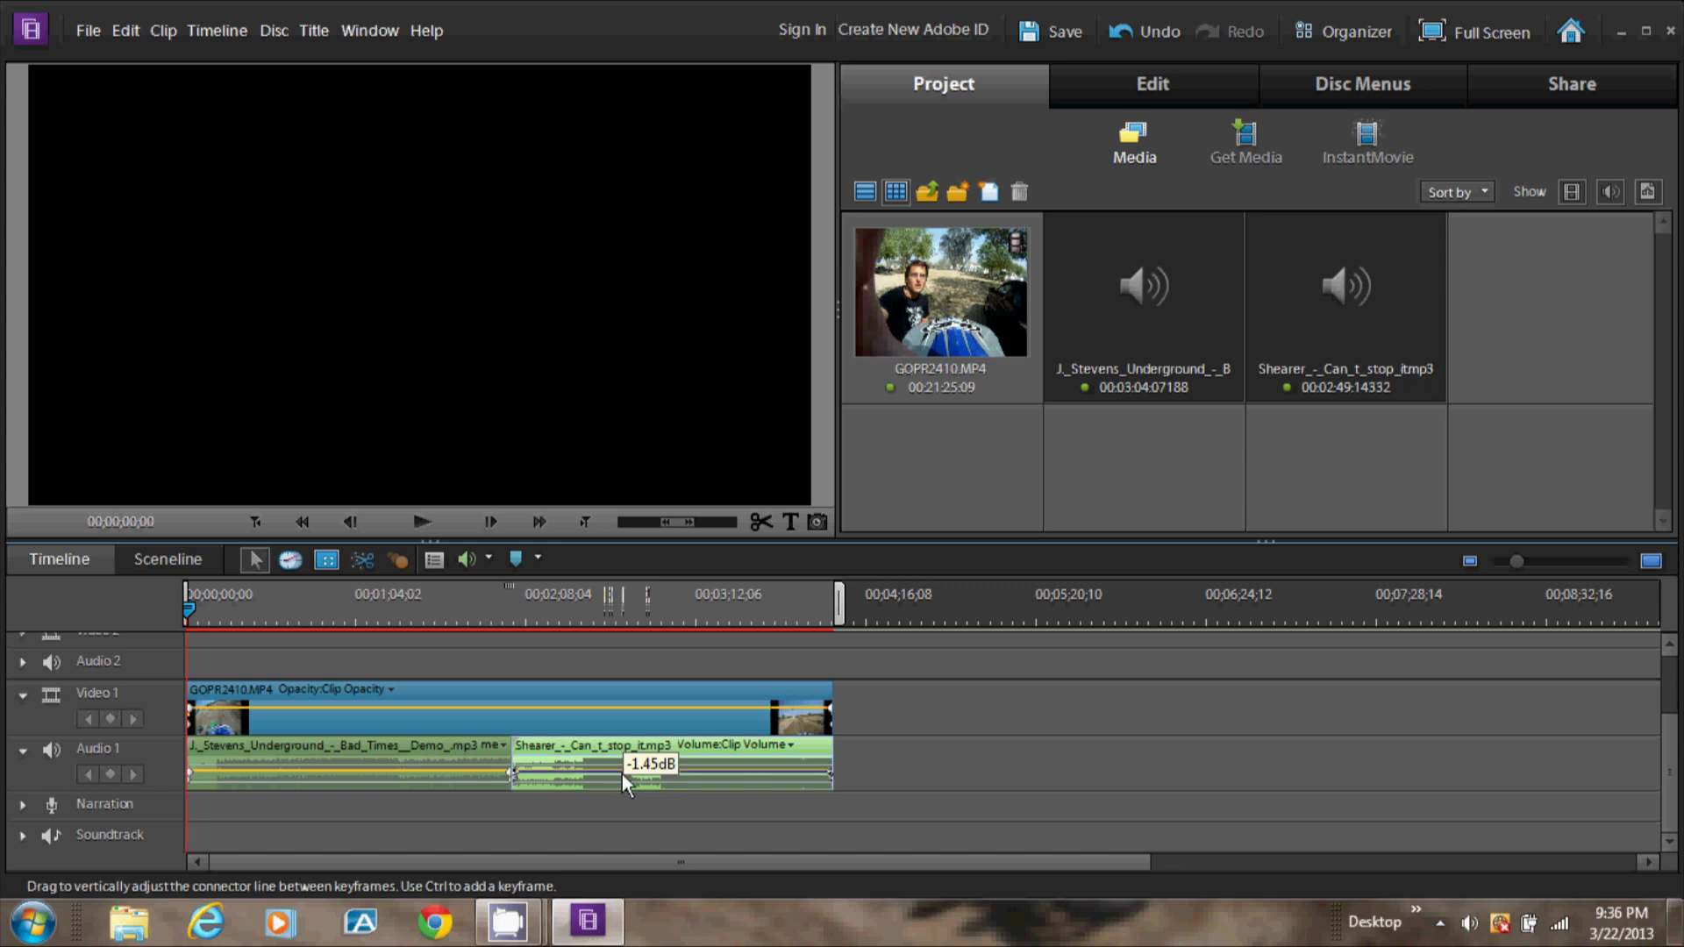
key(ctrl+z)
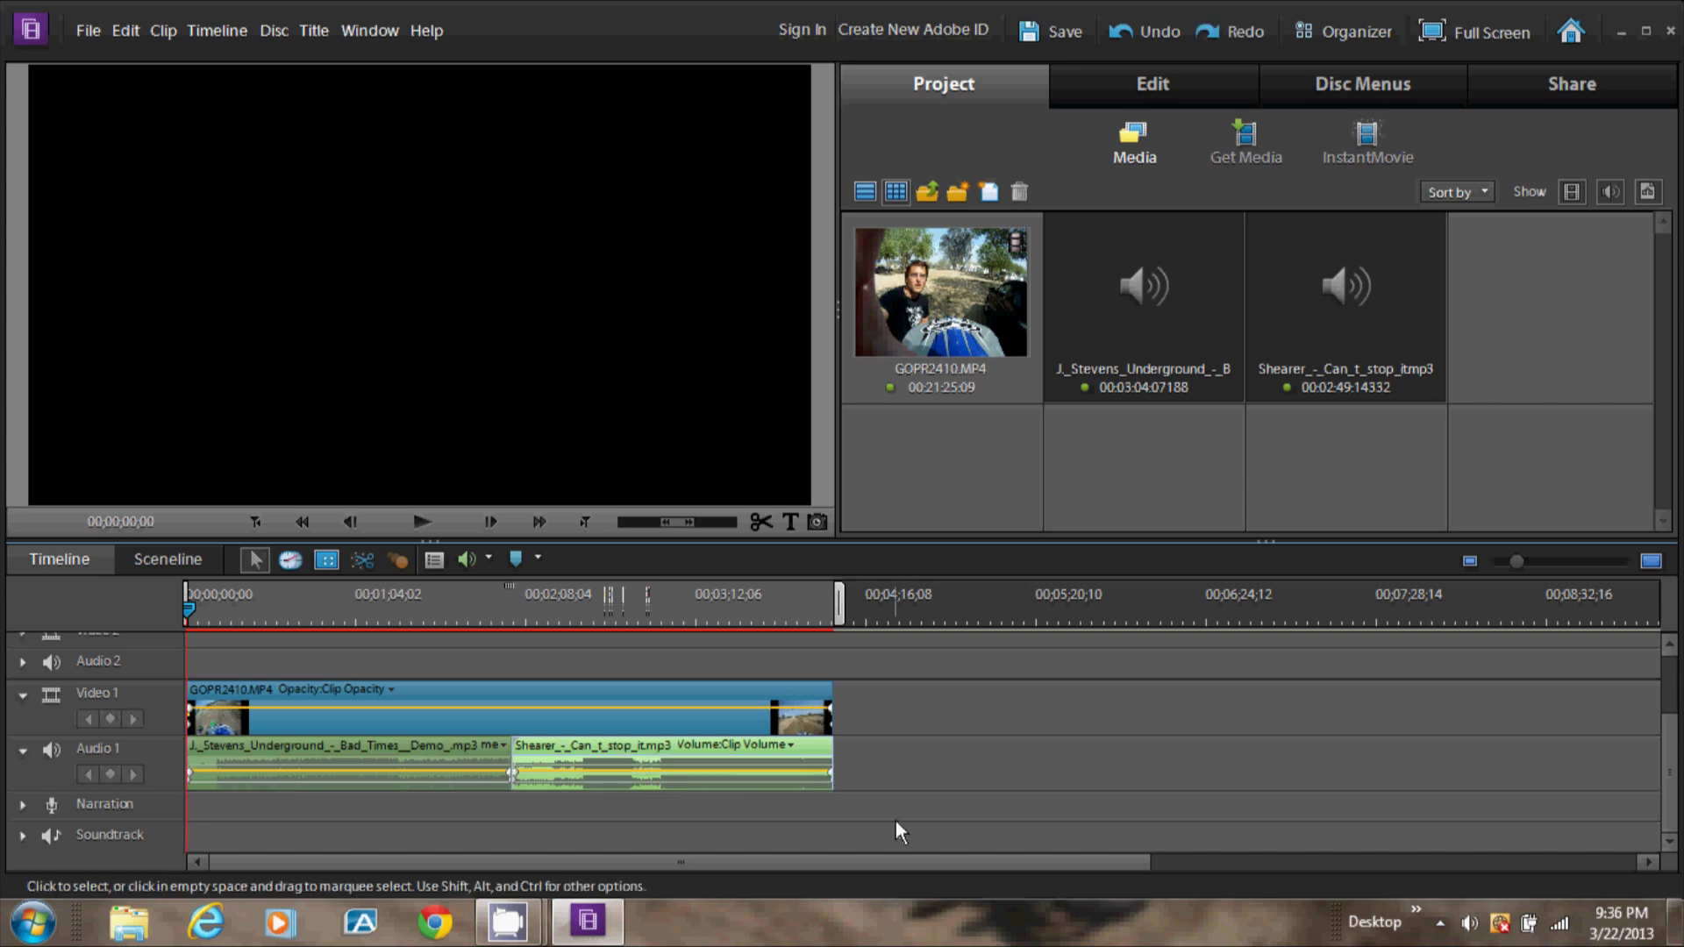